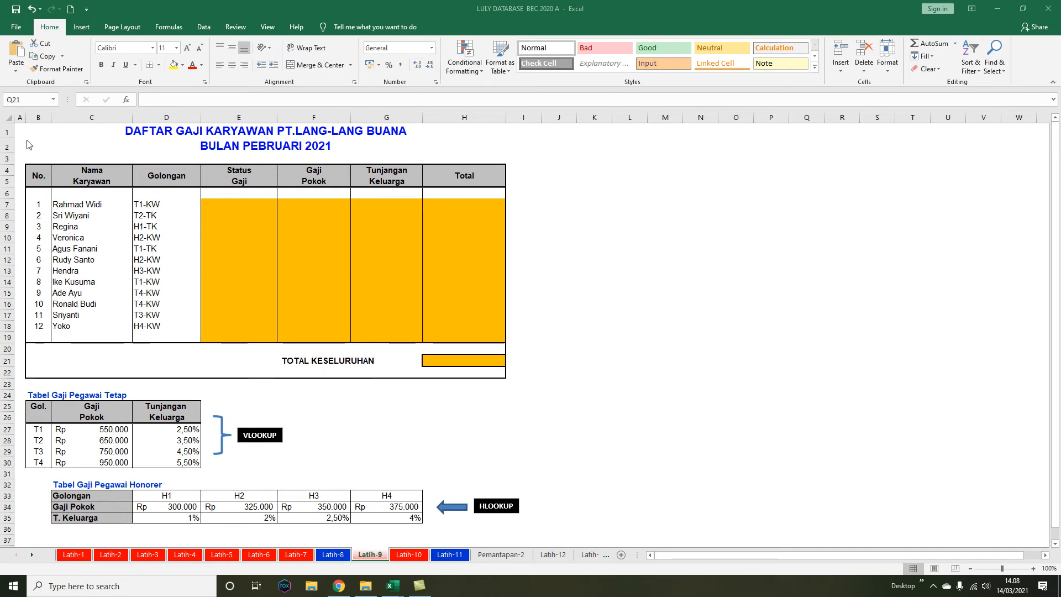
Examine the Latih-9 payroll table, the permanent and honorary salary lookup tables, and the formula instructions beneath them
left_click(527, 384)
scroll(573, 344, "down", 2)
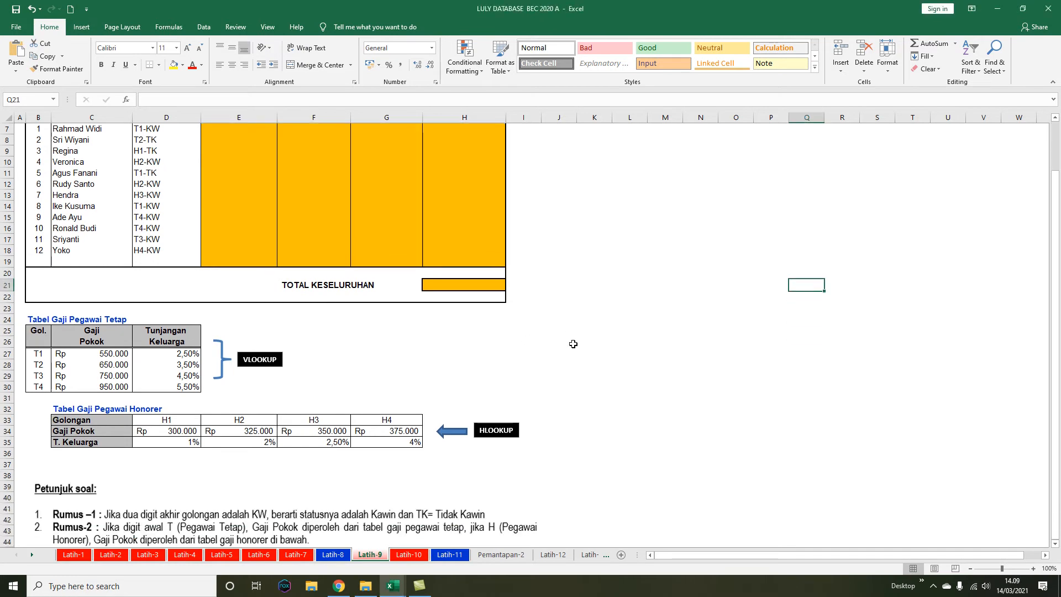
scroll(573, 344, "up", 2)
scroll(573, 344, "down", 2)
scroll(573, 344, "down", 4)
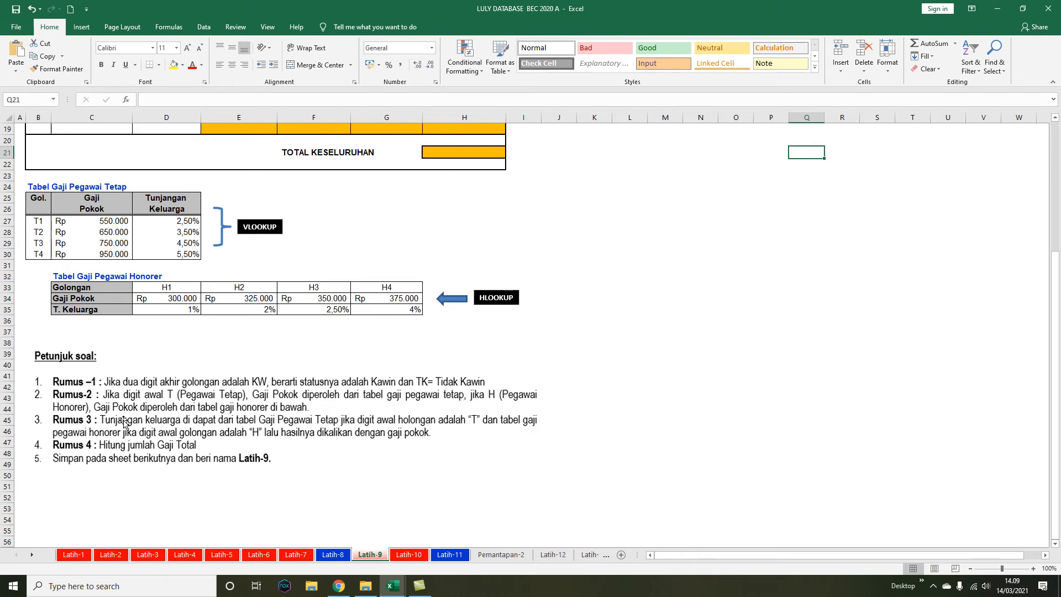
scroll(517, 358, "up", 4)
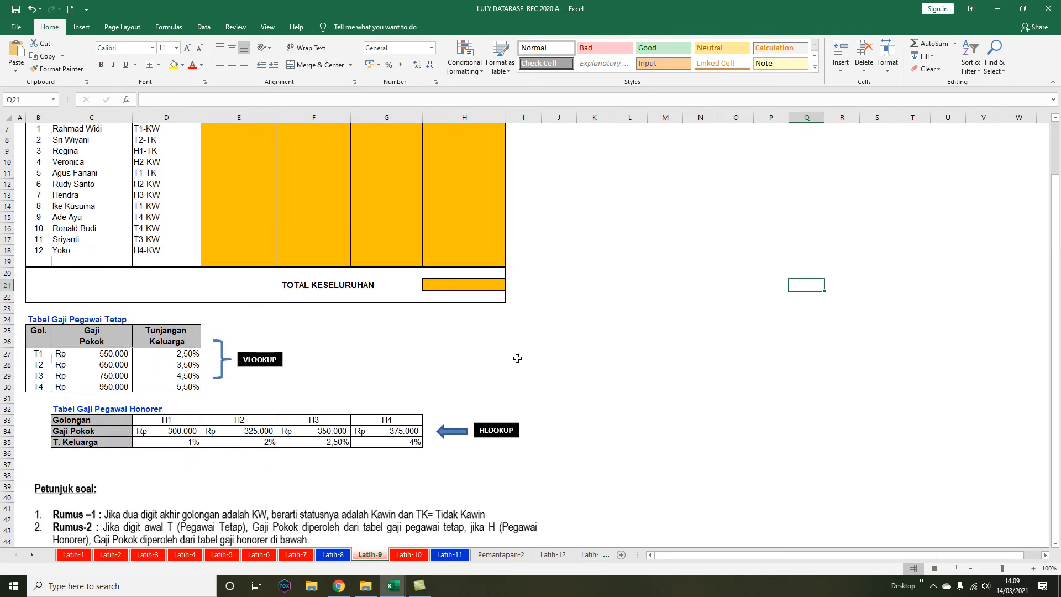
scroll(517, 358, "up", 2)
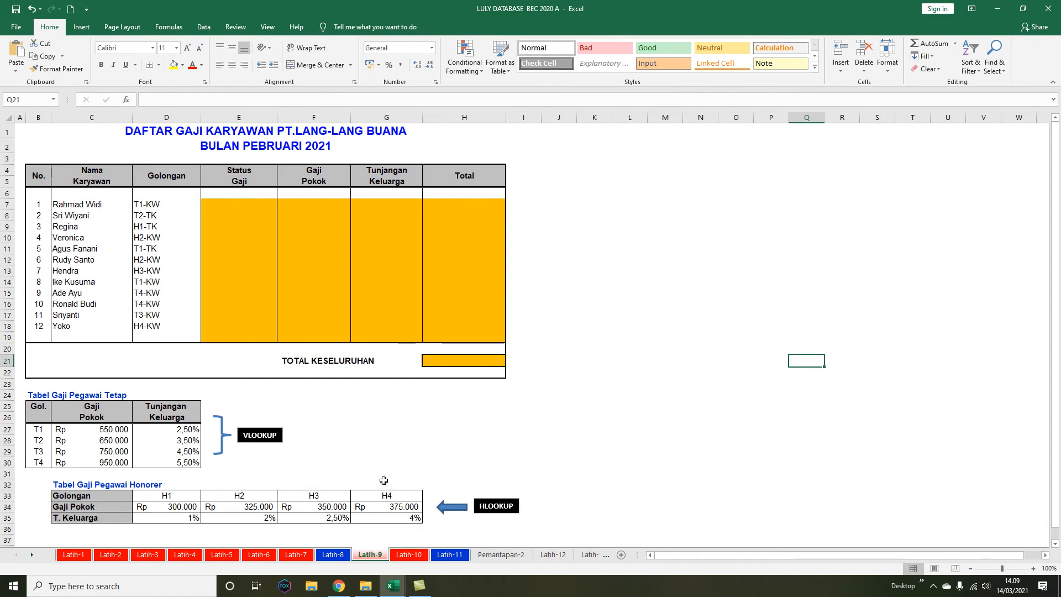
scroll(441, 457, "down", 2)
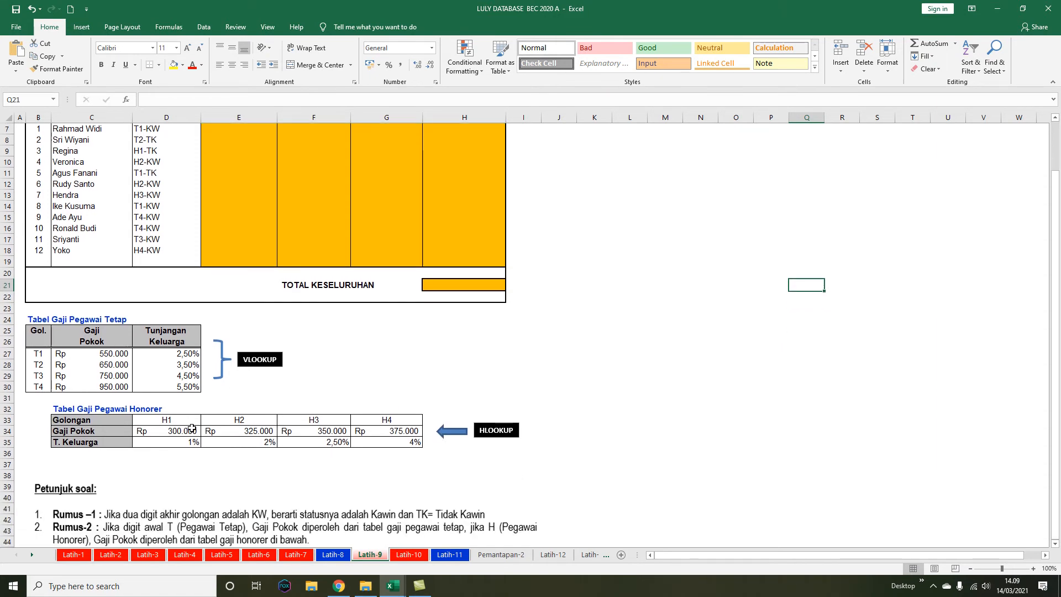
scroll(324, 435, "down", 2)
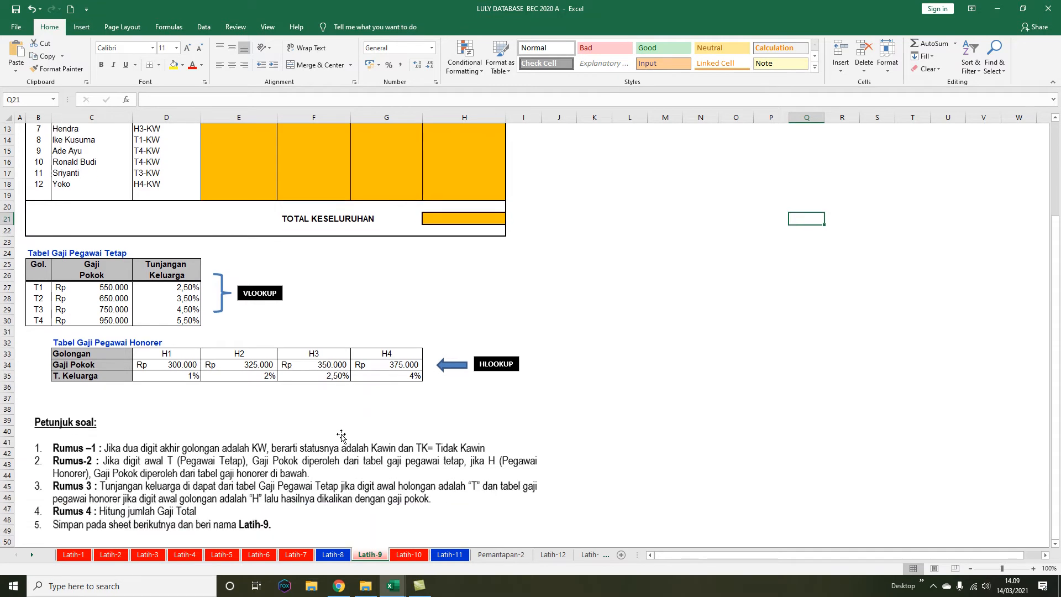
scroll(395, 387, "up", 3)
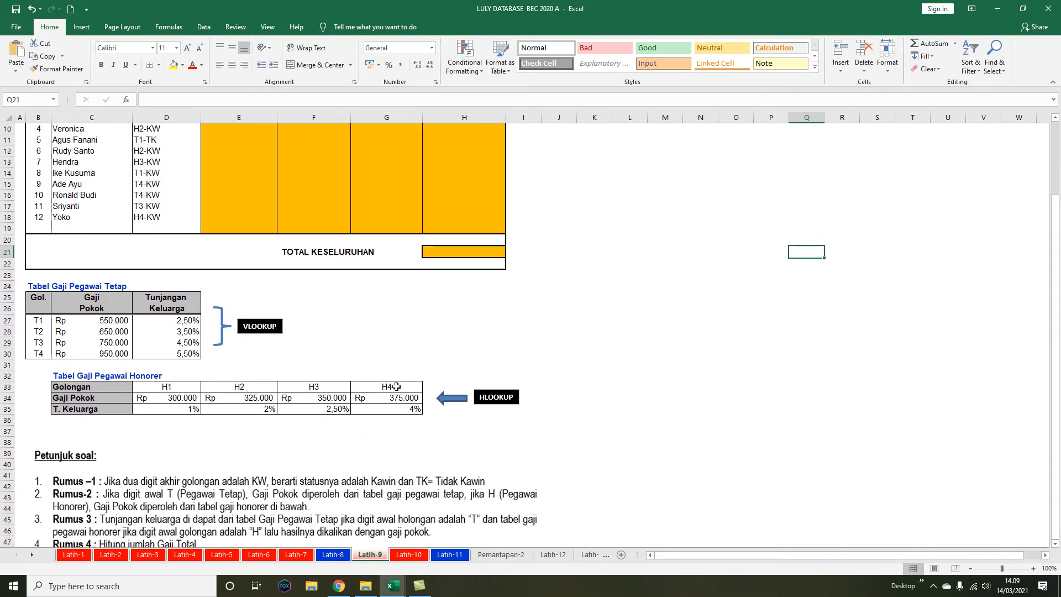
scroll(396, 387, "down", 3)
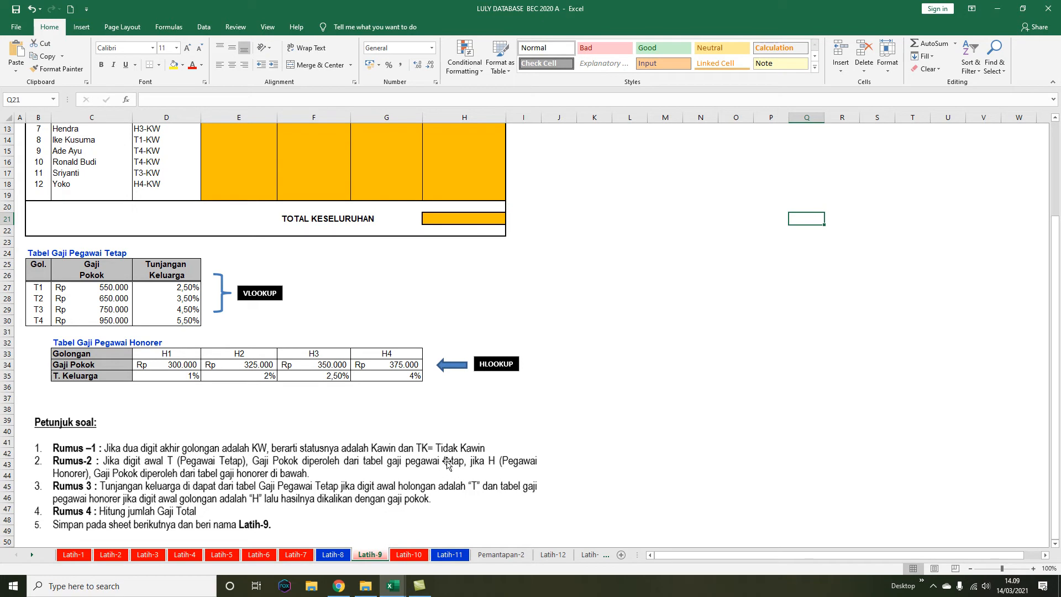
scroll(178, 471, "down", 2)
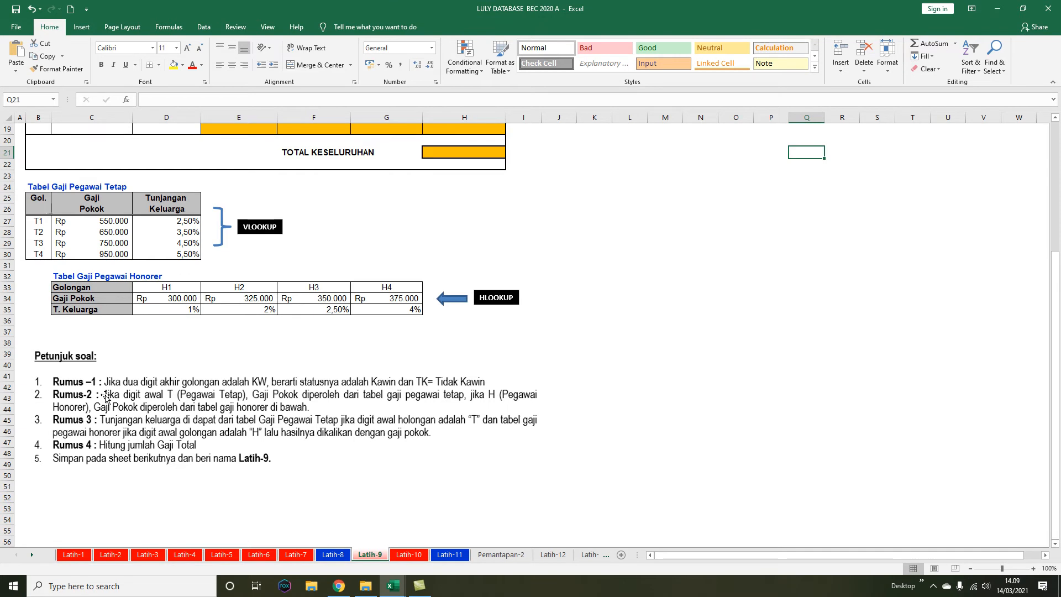
Move the "Petunjuk soal" instruction box up over the lower rows of the payroll table, above the lookup tables
scroll(434, 422, "up", 3)
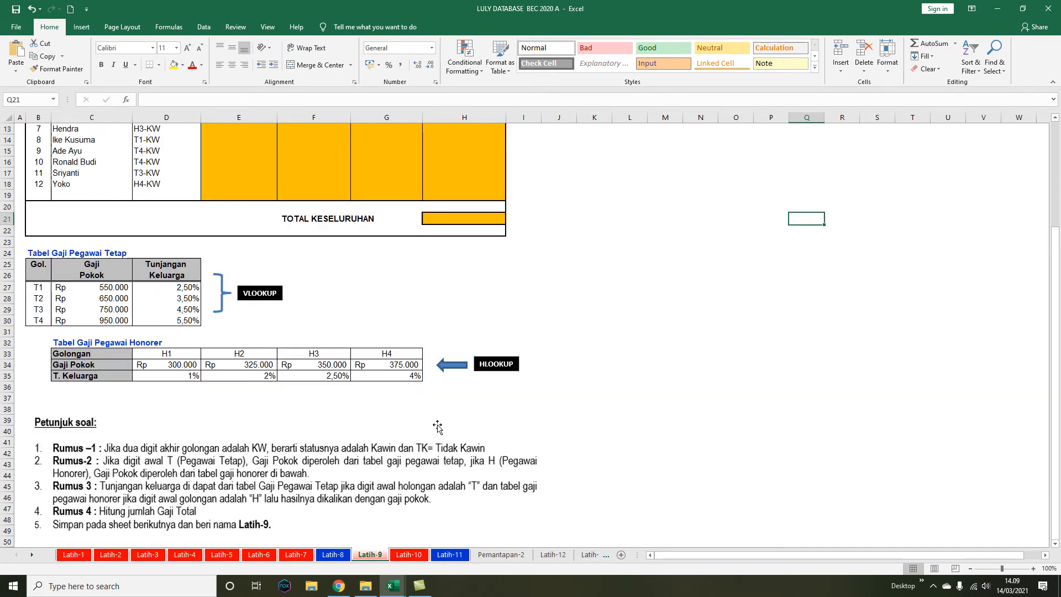
left_click_drag(380, 500, 383, 307)
Start the Status Gaji formula in E7 with =IF(D7;2)="KW";"KAWIN"; as its first condition
left_click(231, 204)
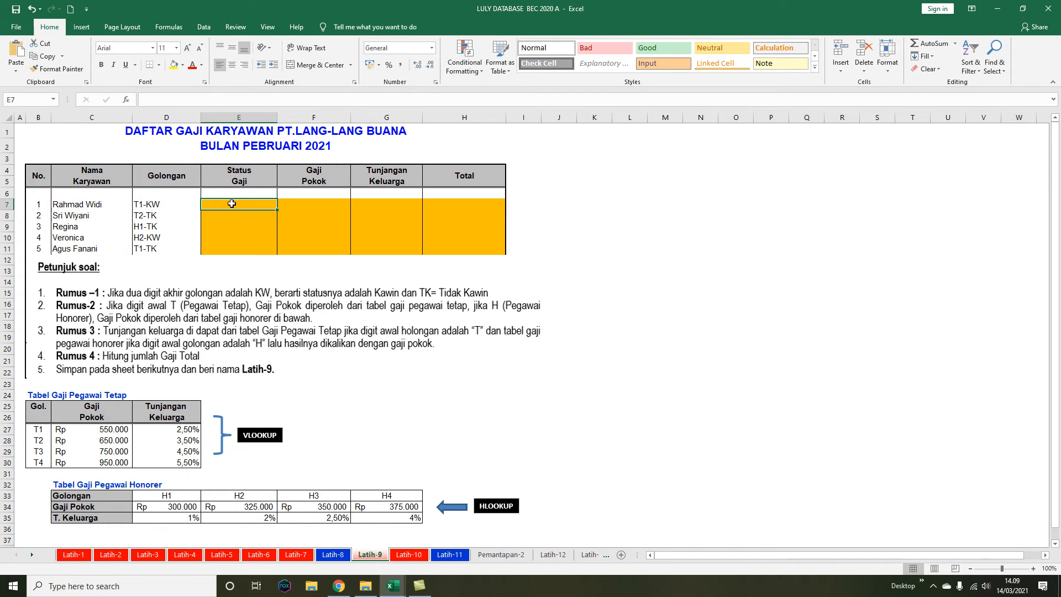
type("i")
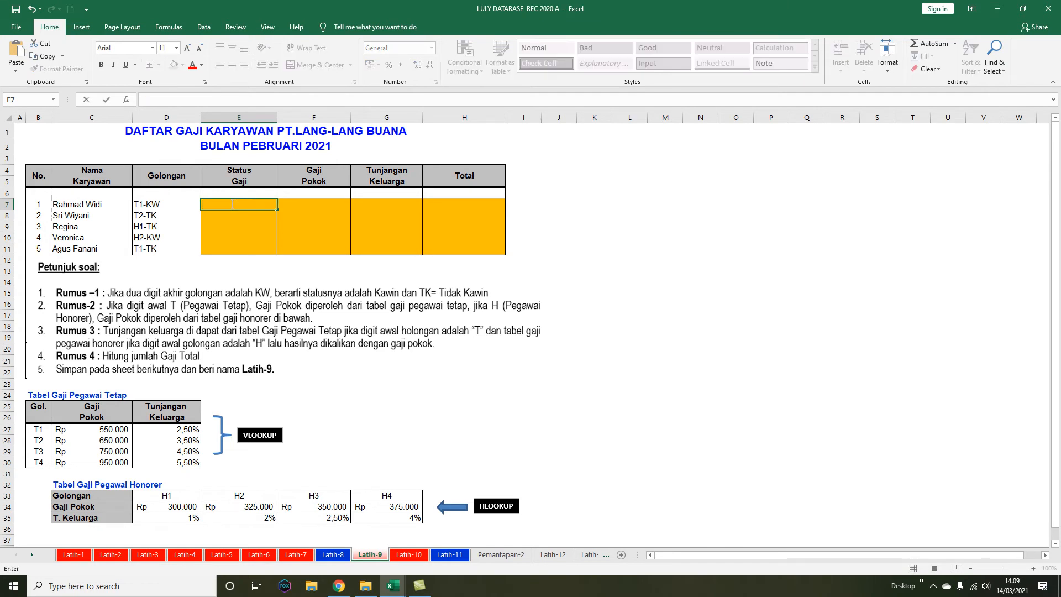
type("=")
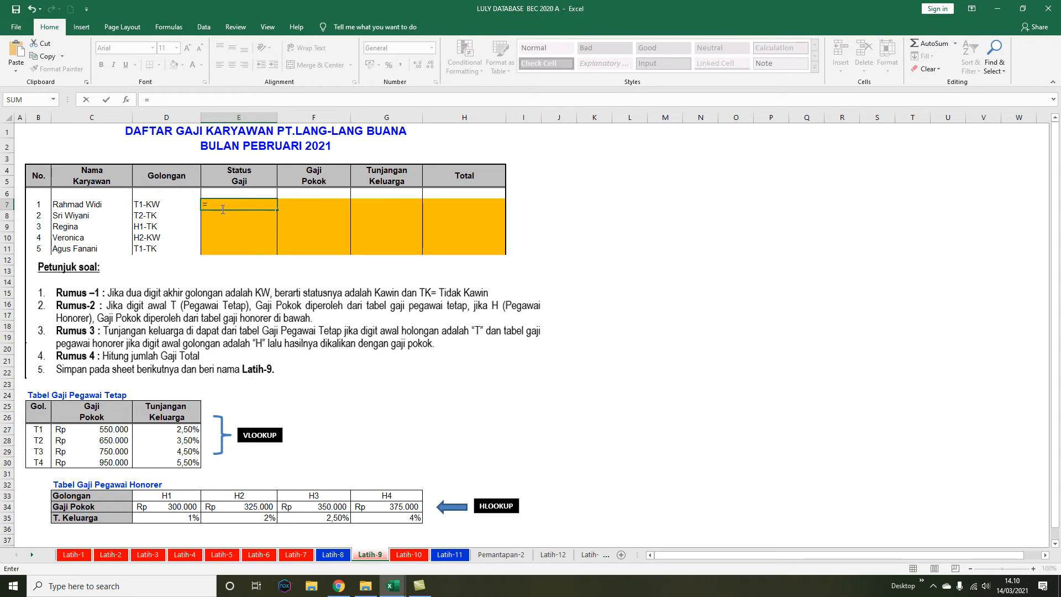
type("I")
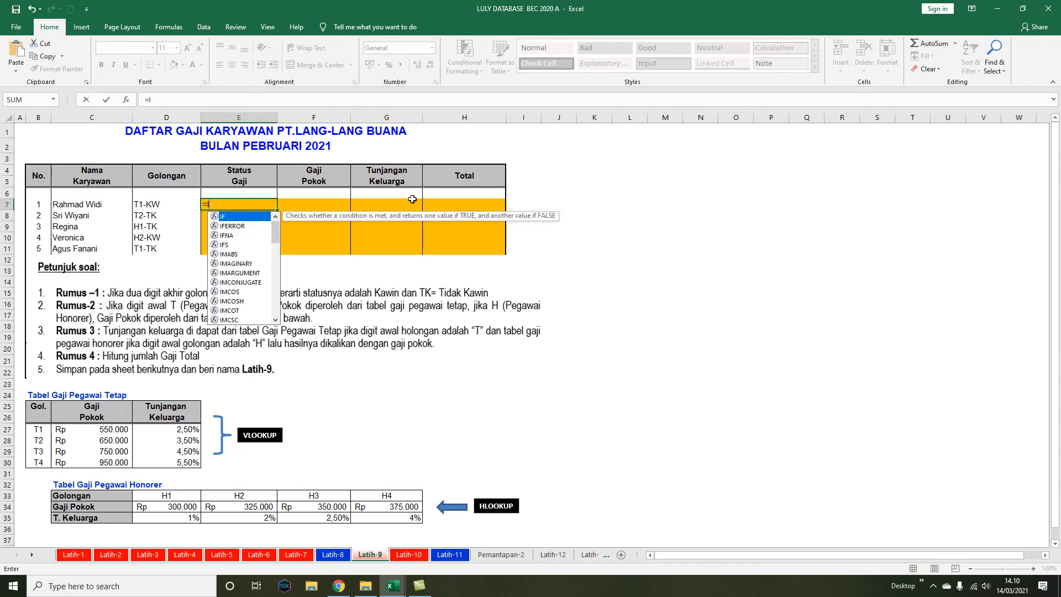
type("F(")
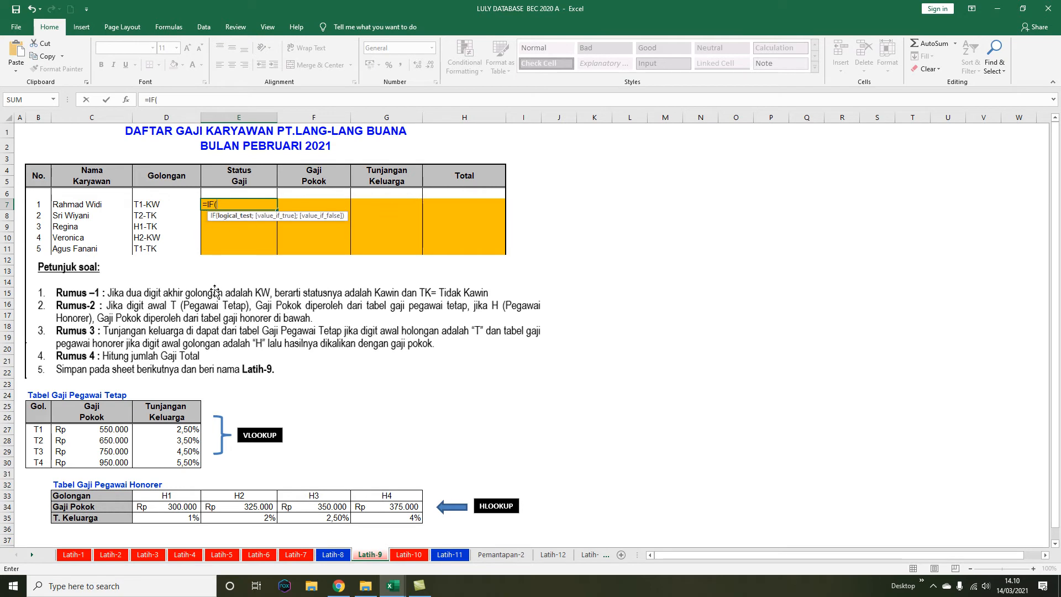
left_click(150, 205)
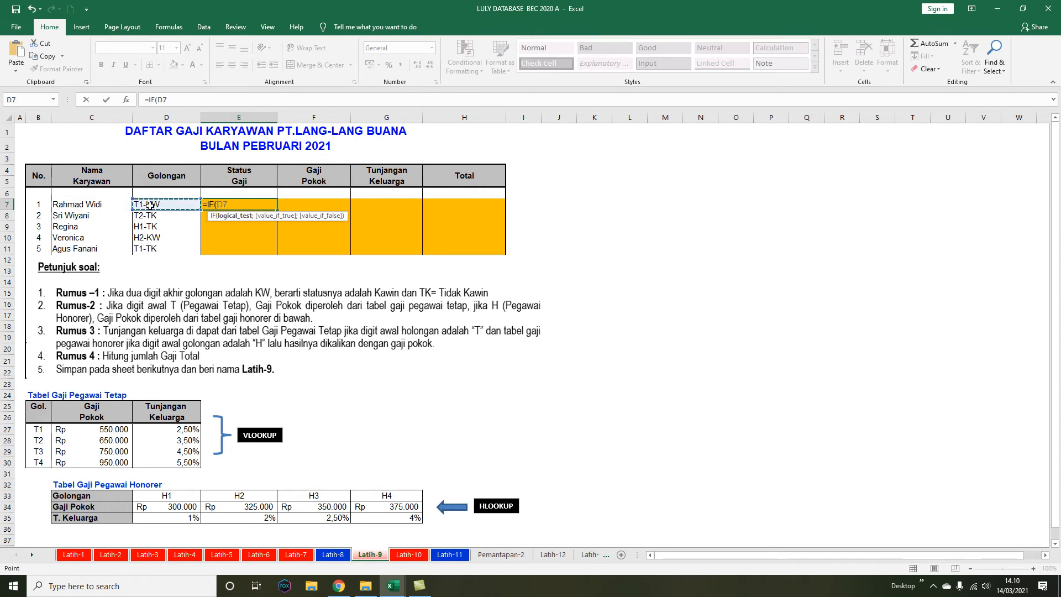
type(";")
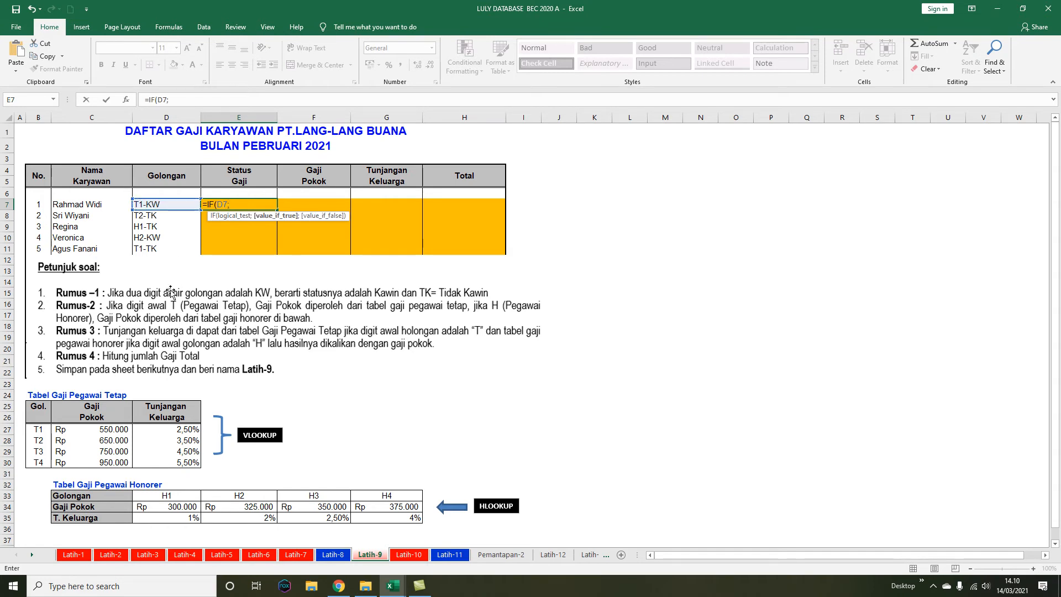
type("2)")
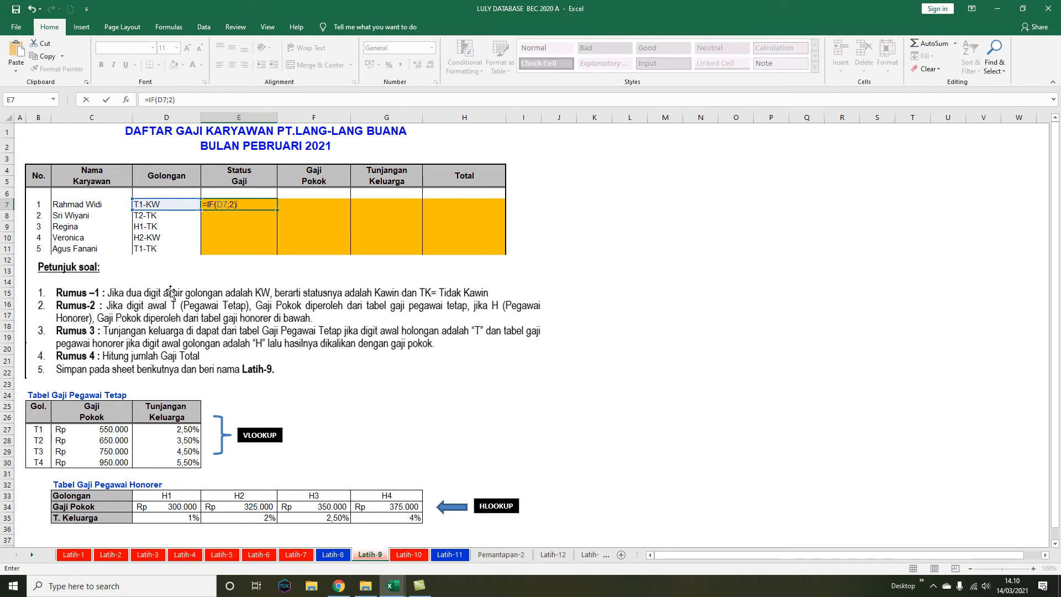
type("=\"KW\";\"KAWIN")
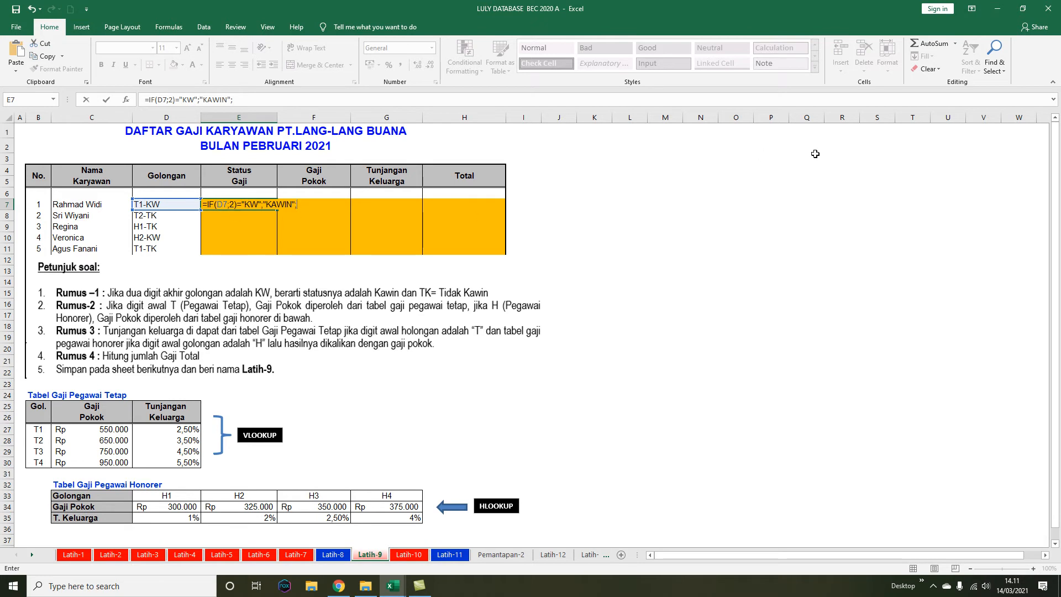
Add the nested condition IF(D7;2)="TK";"TIDAK KAWIN")) to the E7 formula and try to enter it
type("IF")
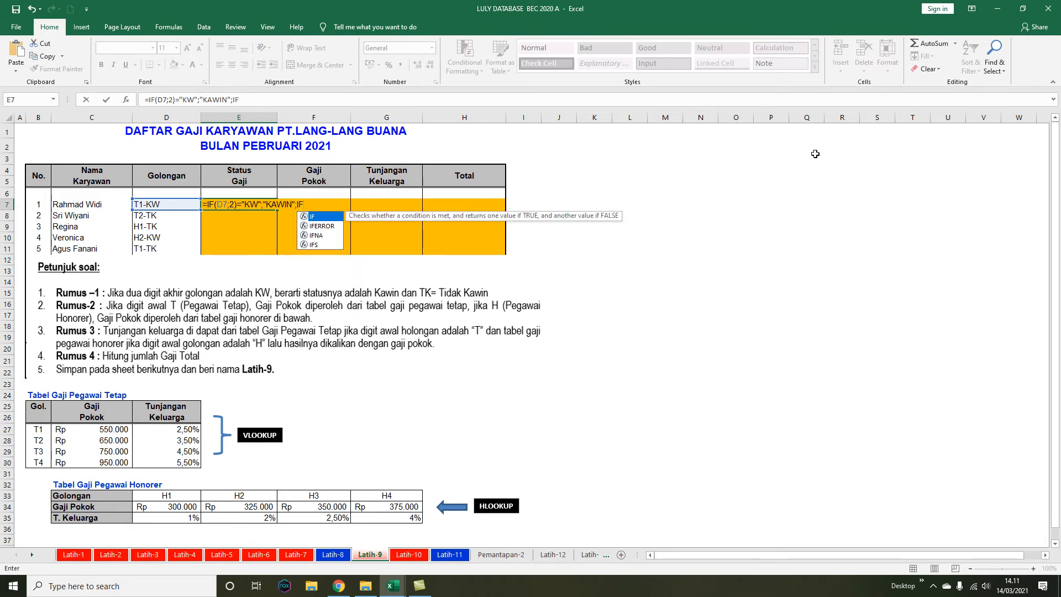
type("(")
left_click(151, 205)
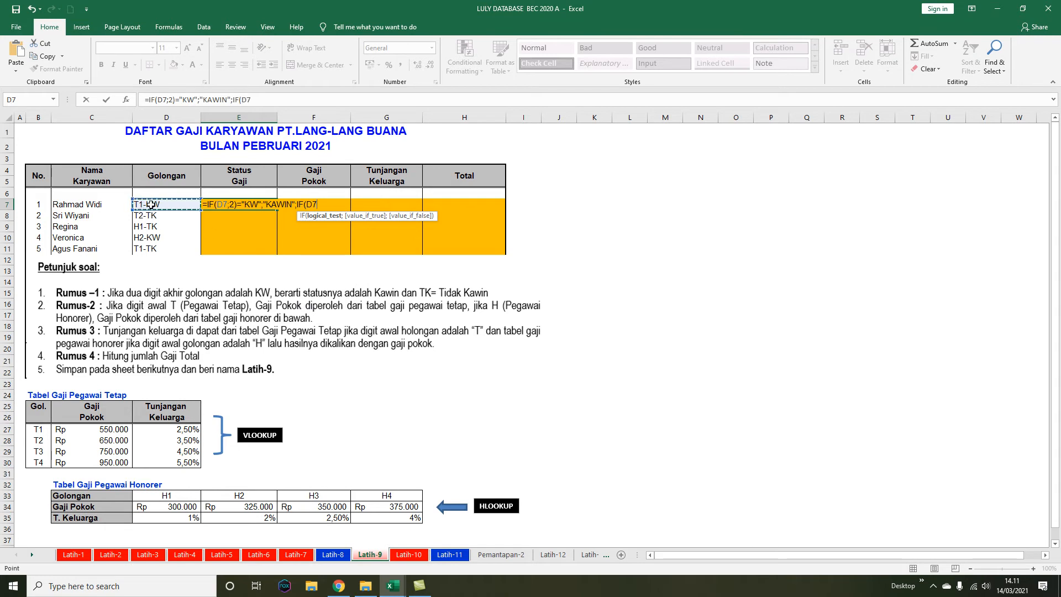
type(";2")
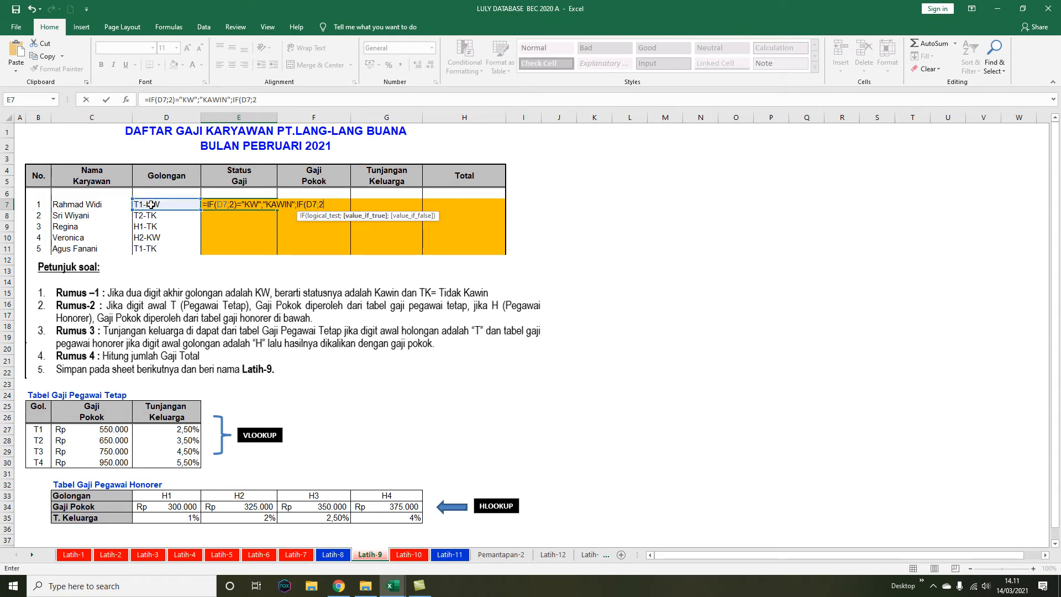
type(")")
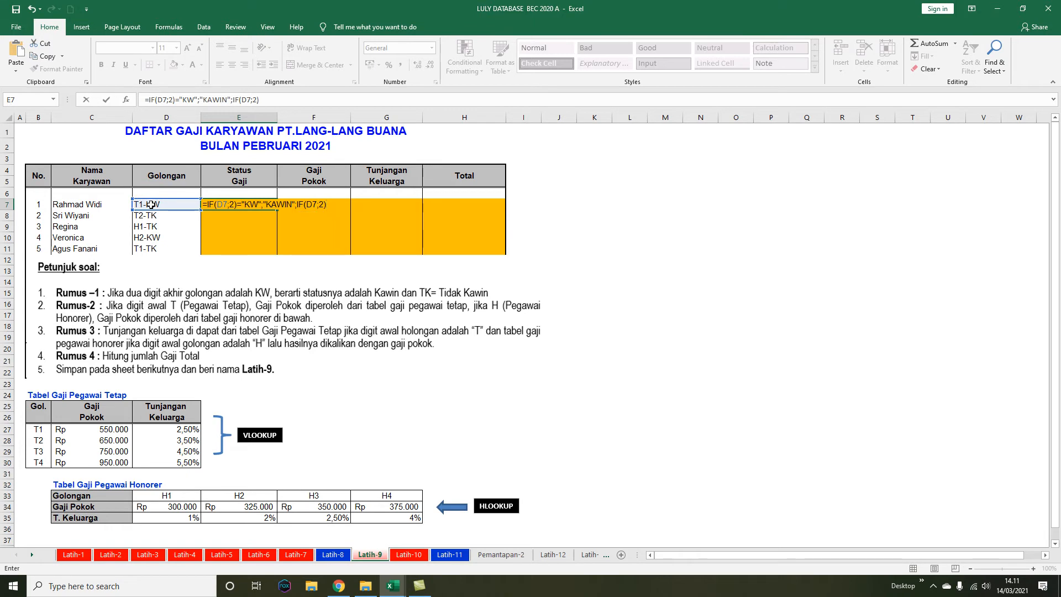
type("=\"TK\";\"TIDAK KAWIN\"")
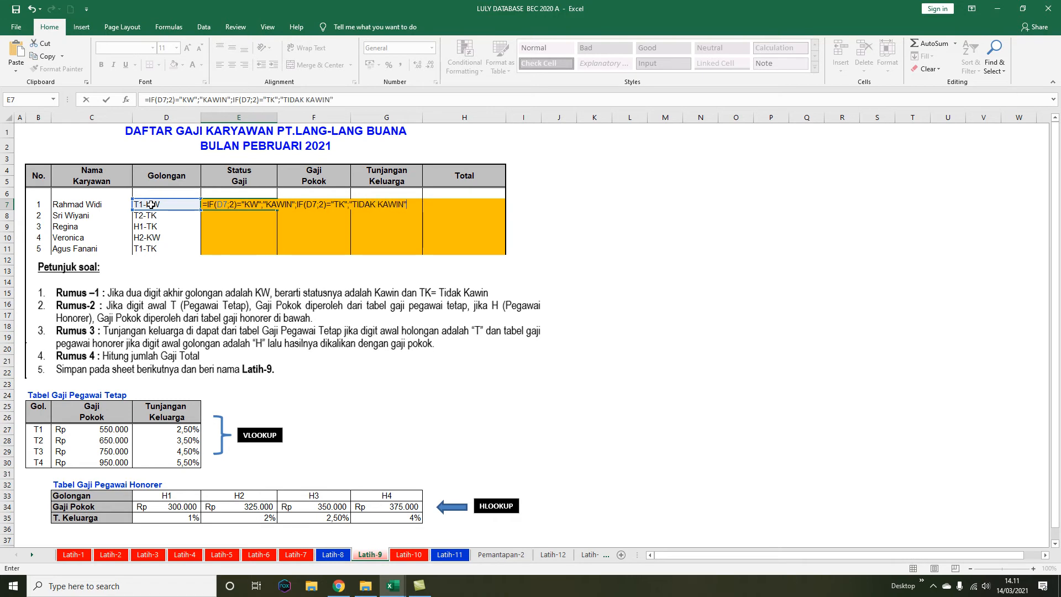
type("))")
key("Return")
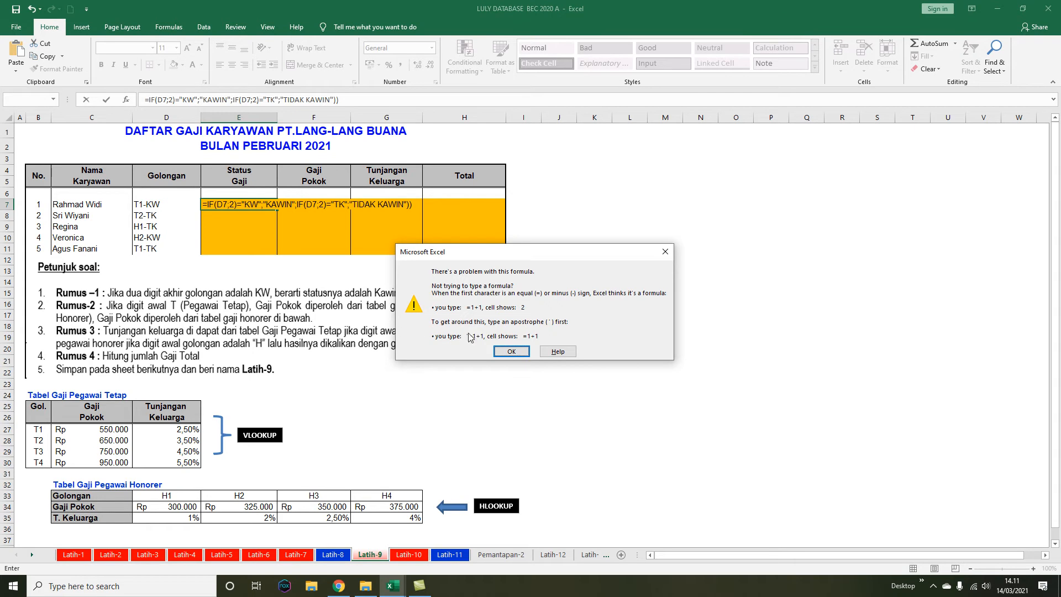
left_click(512, 352)
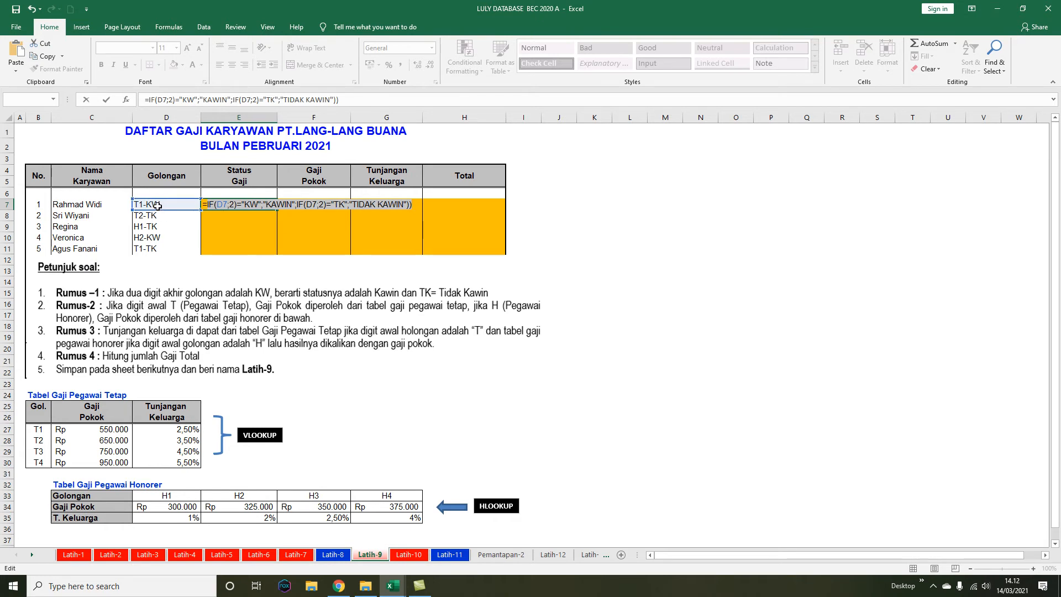
Insert RIGHT( before the first D7 reference so the KW test reads RIGHT(D7;2)="KW"
left_click(217, 204)
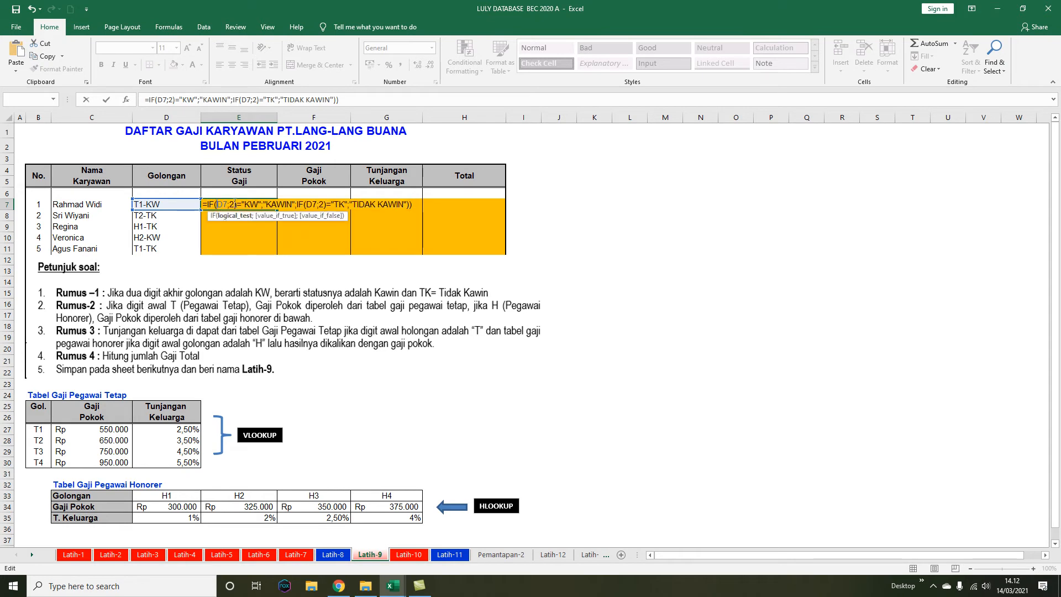
type("RIGHT")
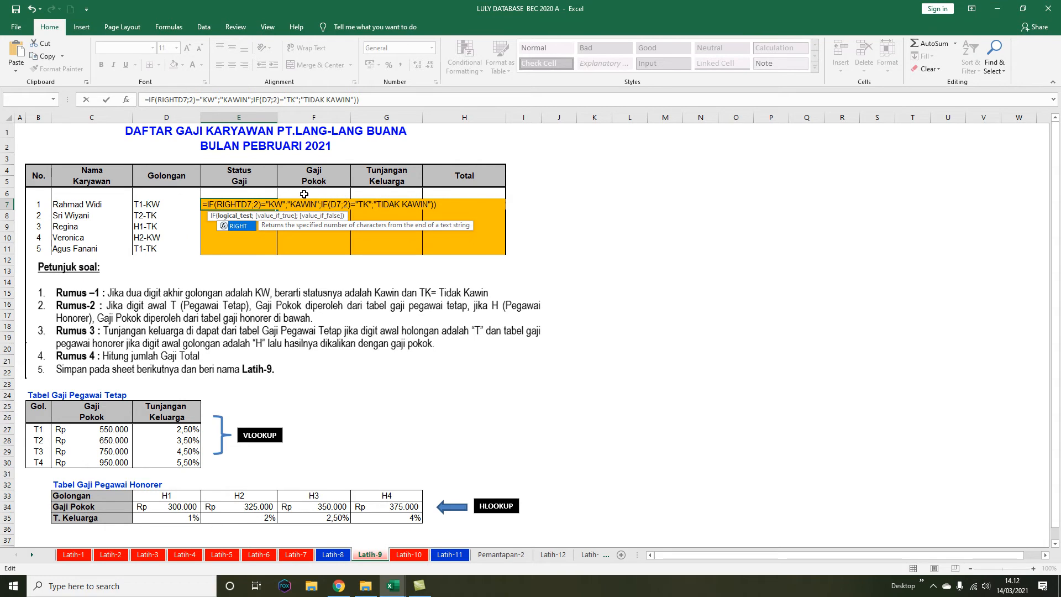
type("(")
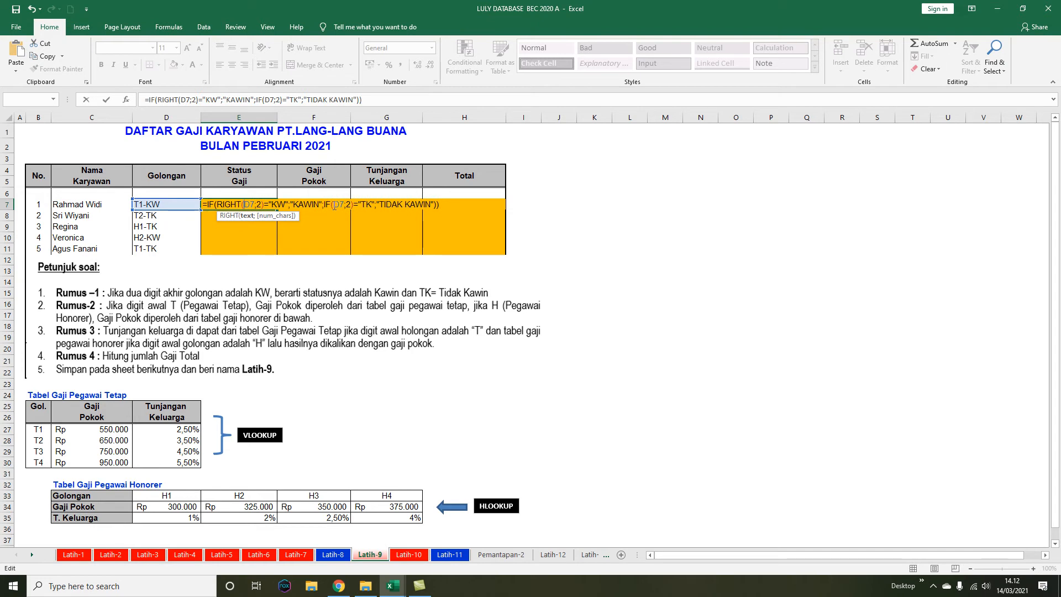
Insert RIGHT( before the second D7 reference so the TK test reads RIGHT(D7;2)="TK", and enter the E7 formula
left_click(334, 205)
type("RIGHJ")
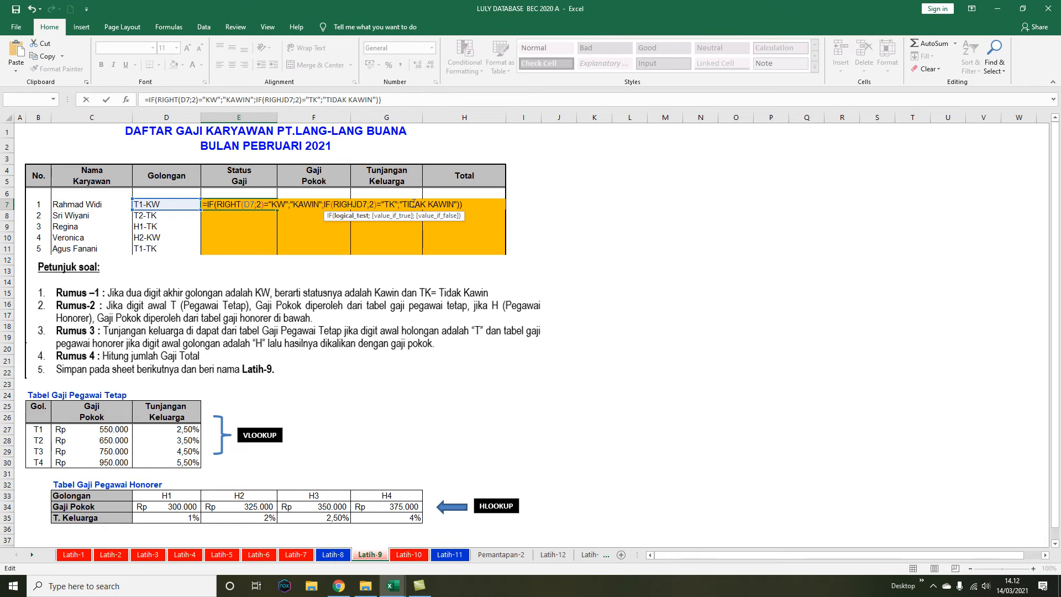
key("BackSpace")
type("t")
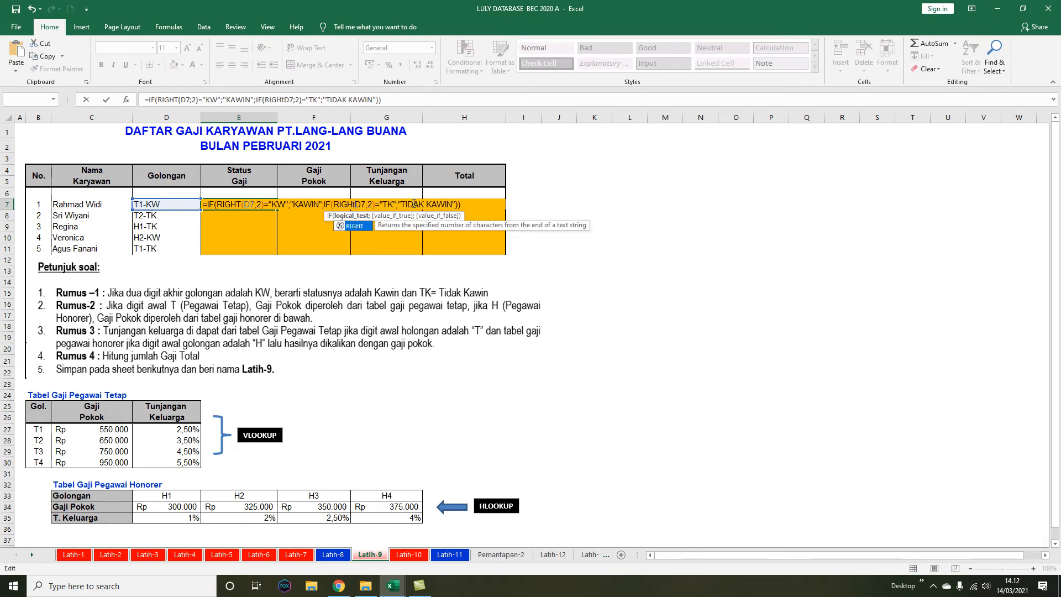
key("BackSpace")
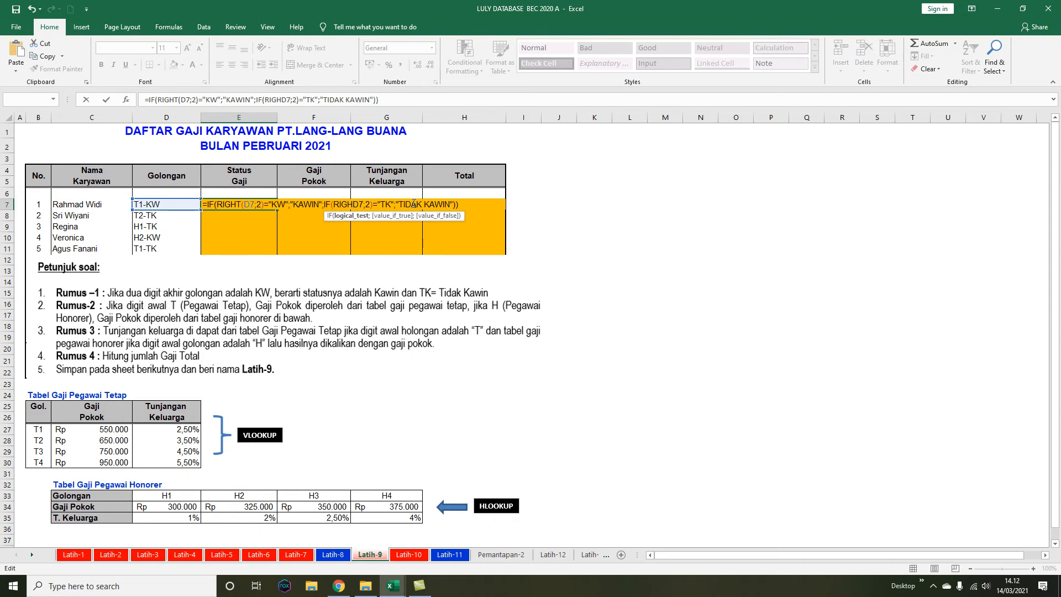
type("t")
key("BackSpace")
type("T")
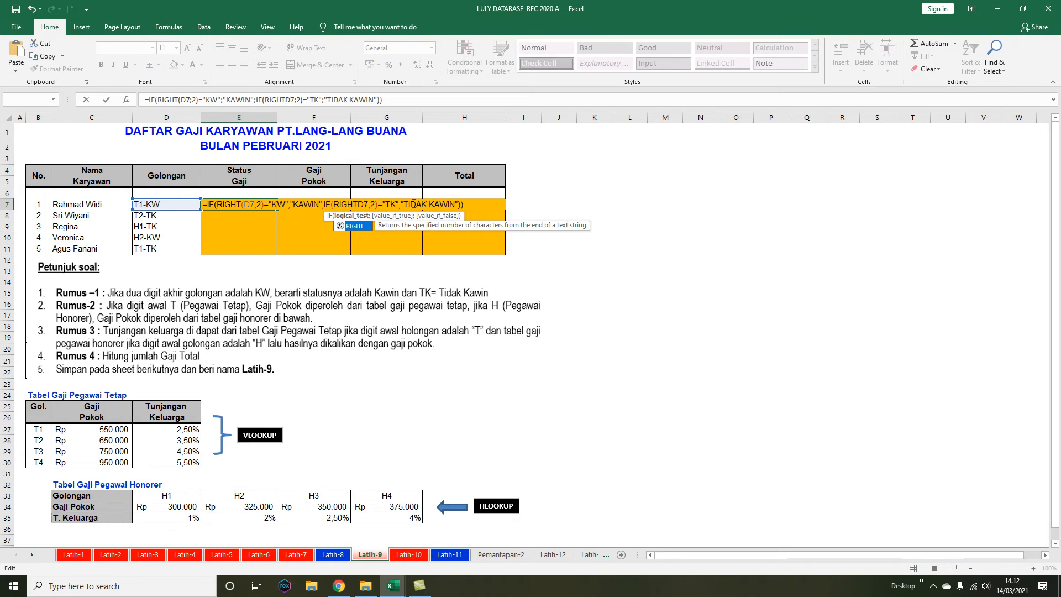
type("(")
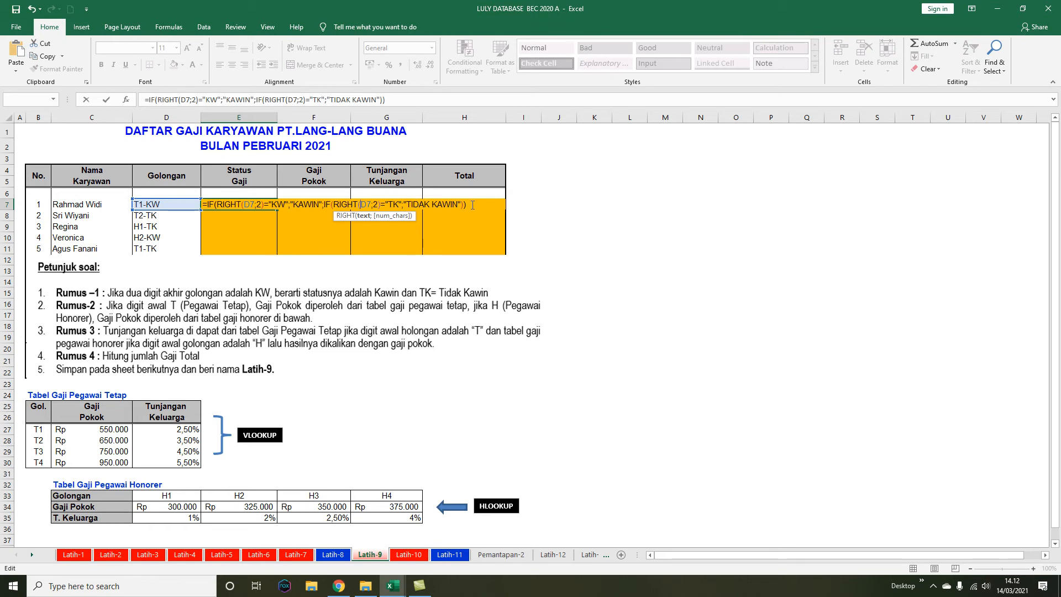
left_click(468, 204)
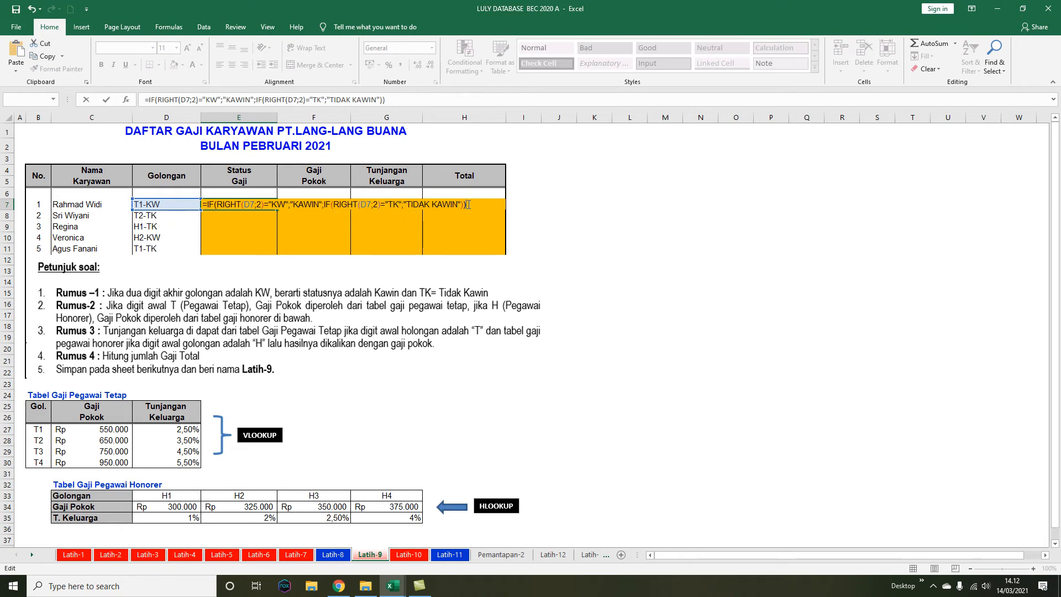
key("Return")
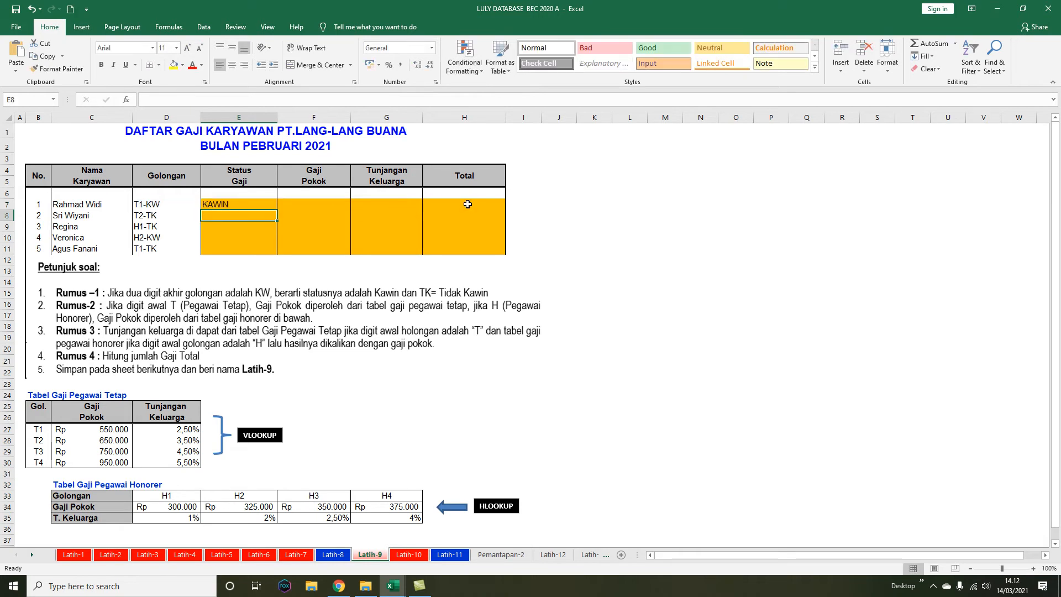
Move the "Petunjuk soal" instruction box beside the payroll table and fill the E7 Status Gaji formula down to E18
left_click_drag(396, 310, 897, 231)
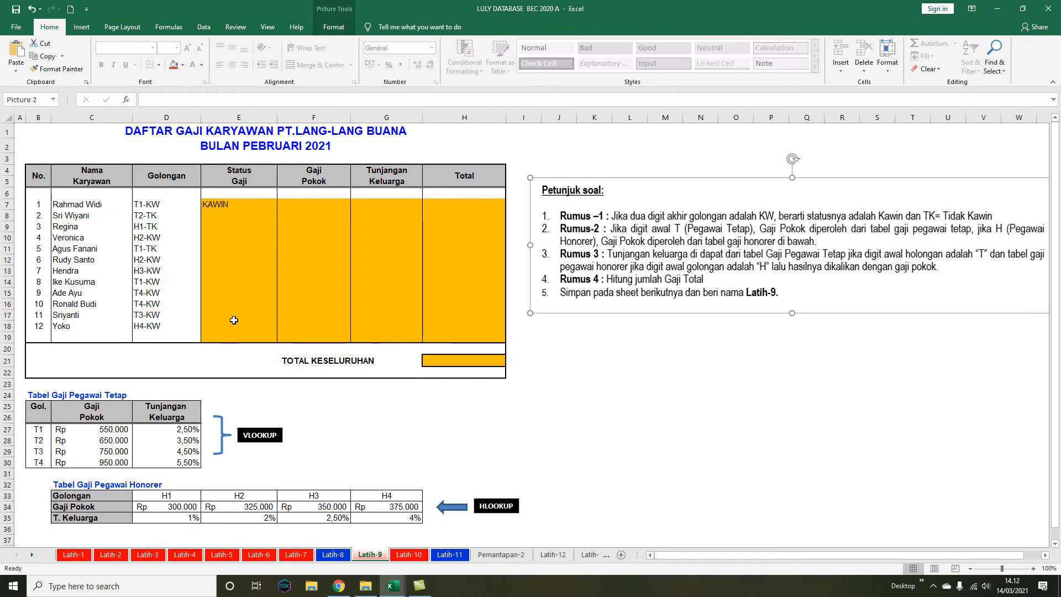
left_click(252, 205)
left_click_drag(277, 209, 276, 333)
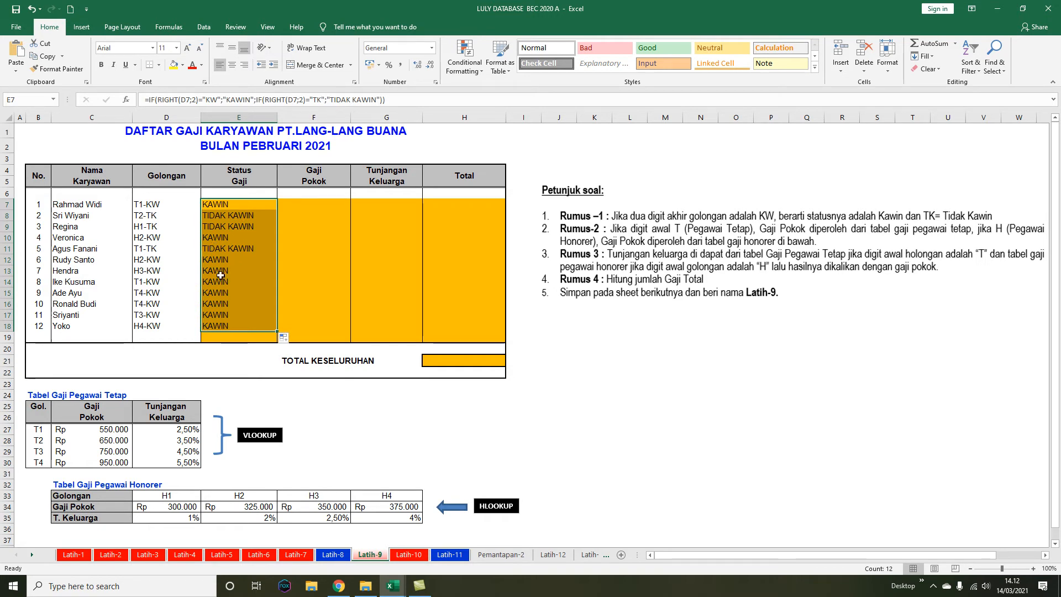
Bring the "Petunjuk soal" box back over the payroll rows, and reposition it over the lower part of the Total column
left_click(627, 255)
left_click_drag(628, 255, 119, 315)
left_click(309, 206)
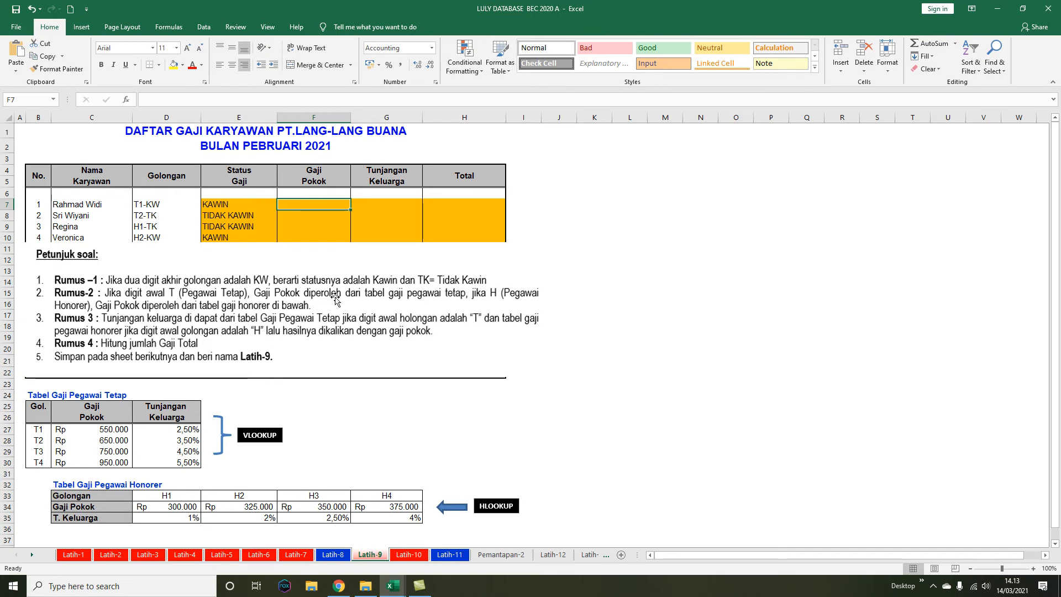
left_click_drag(295, 300, 690, 292)
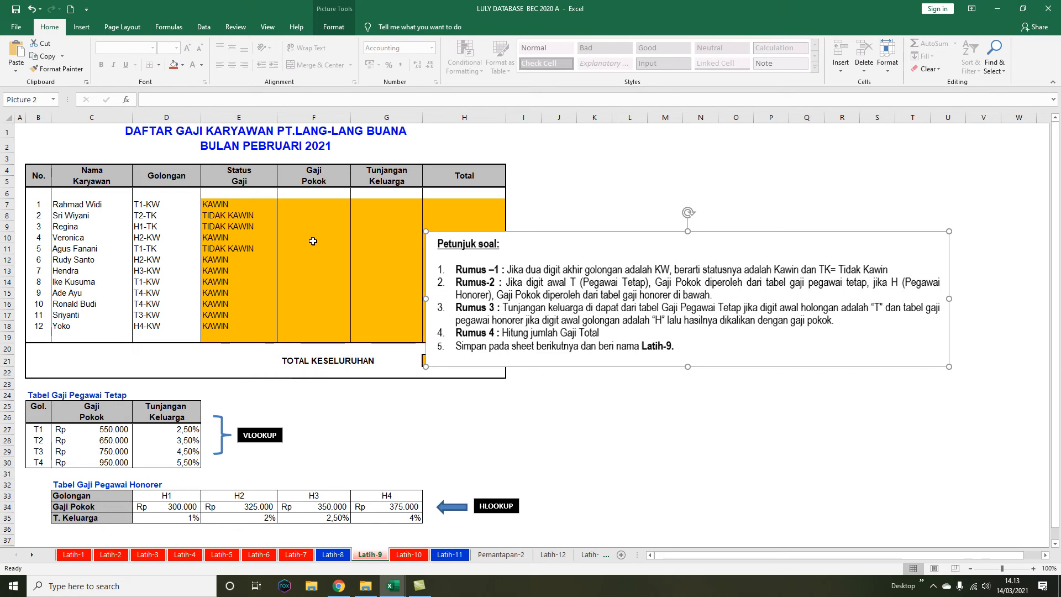
Left-align cell F7 and start its Gaji Pokok formula with =IF(LEFT(D7;1)="T"; as the condition
left_click(305, 205)
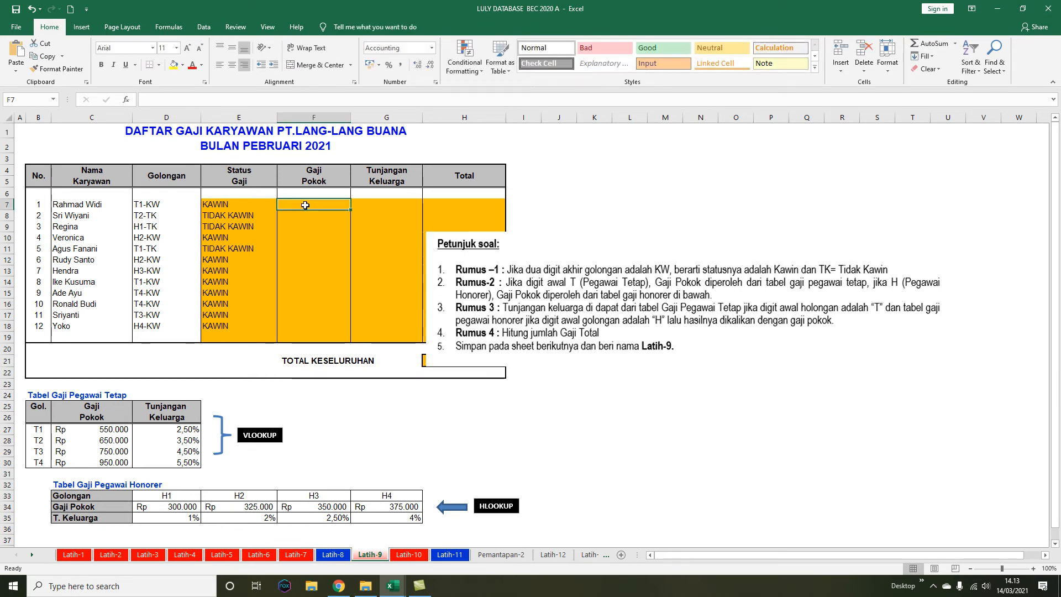
type("=IF(")
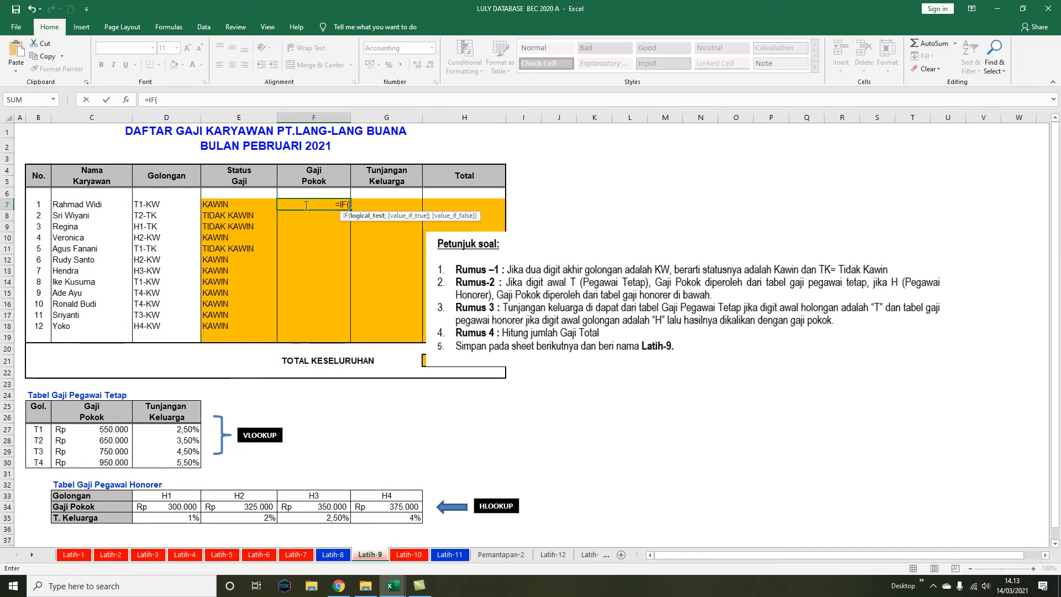
key("Escape")
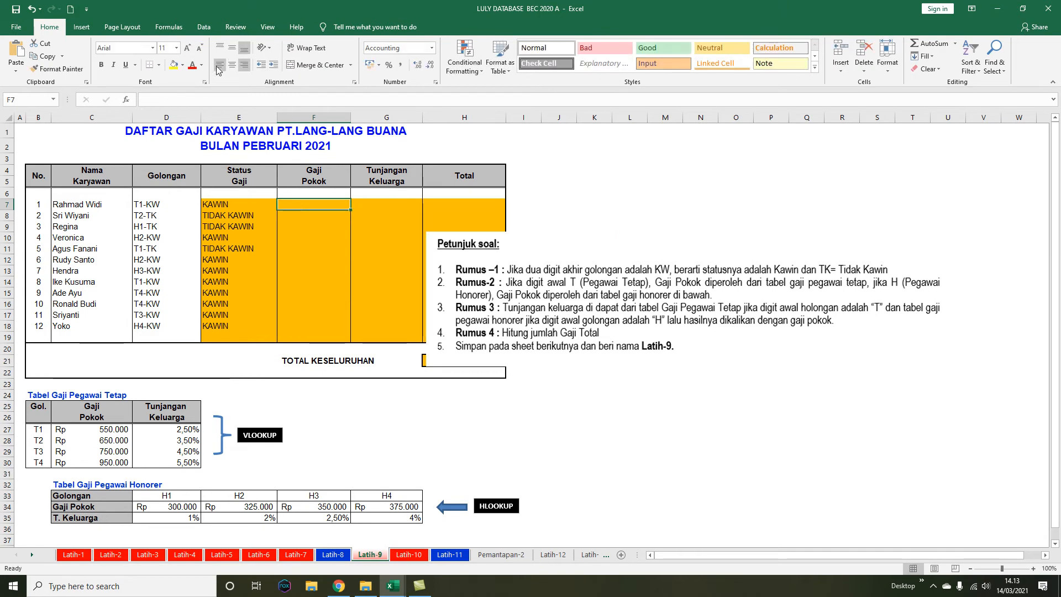
type("=IF")
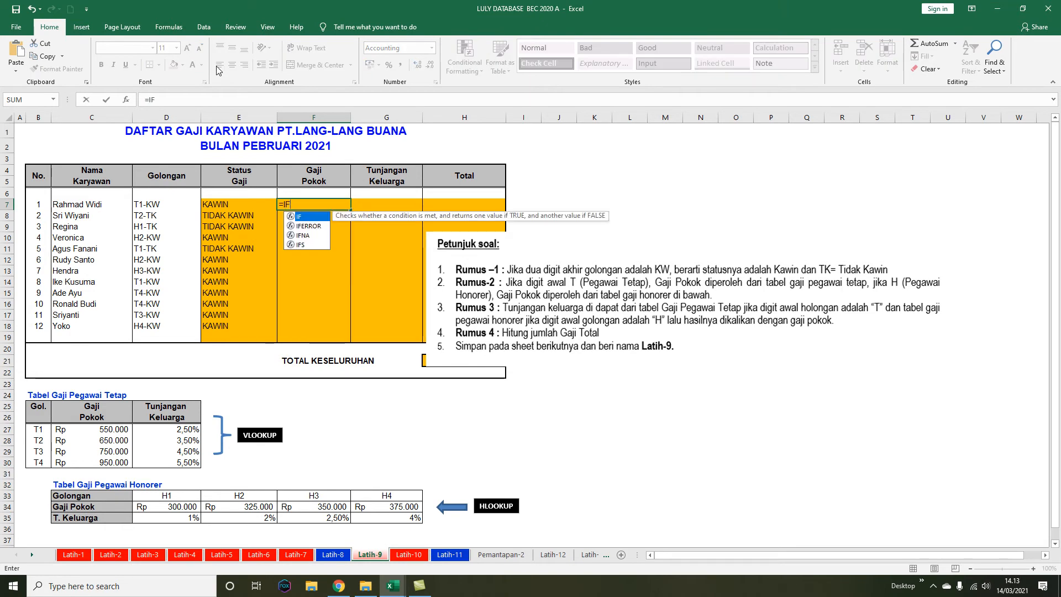
type("(LEFT(")
left_click(155, 204)
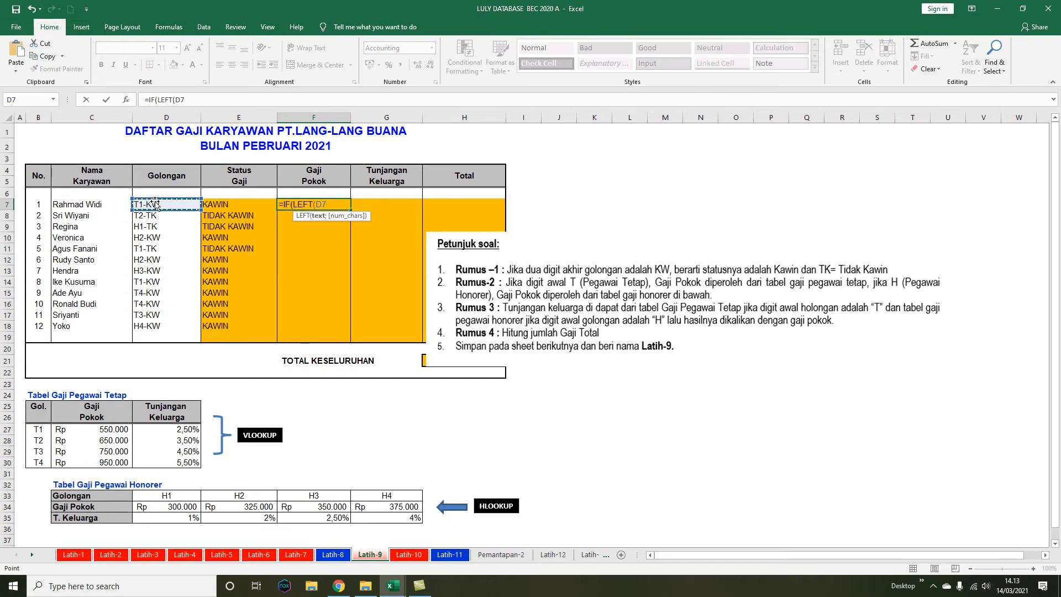
type(";")
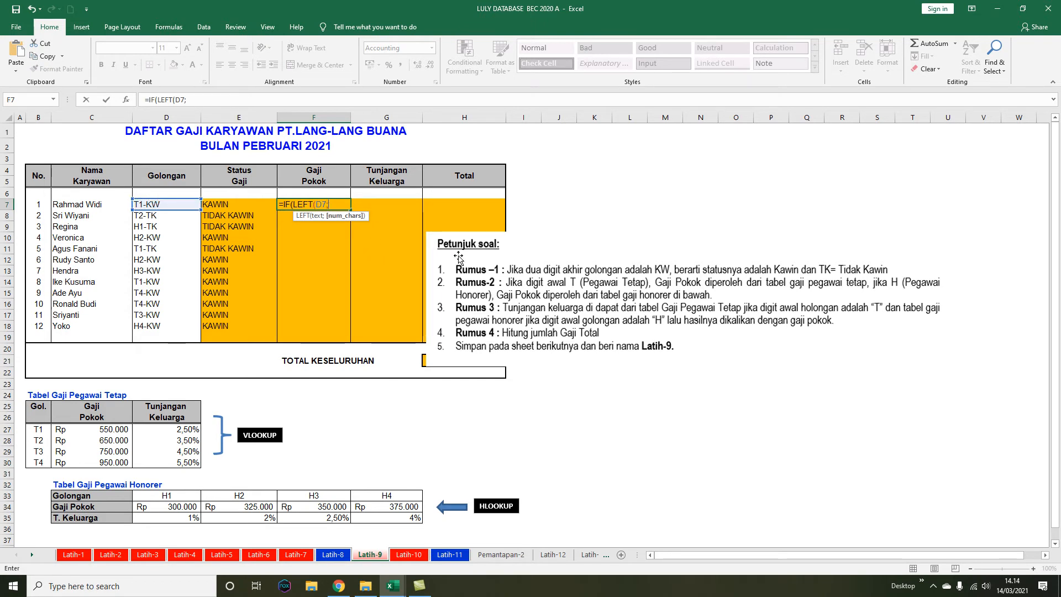
type("1)=")
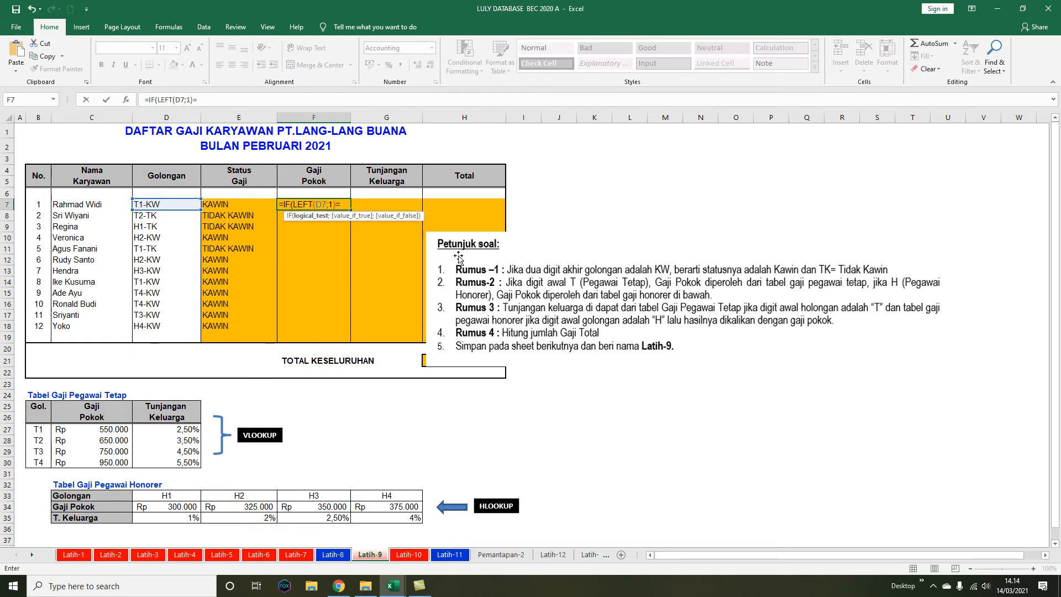
type("\"T\";")
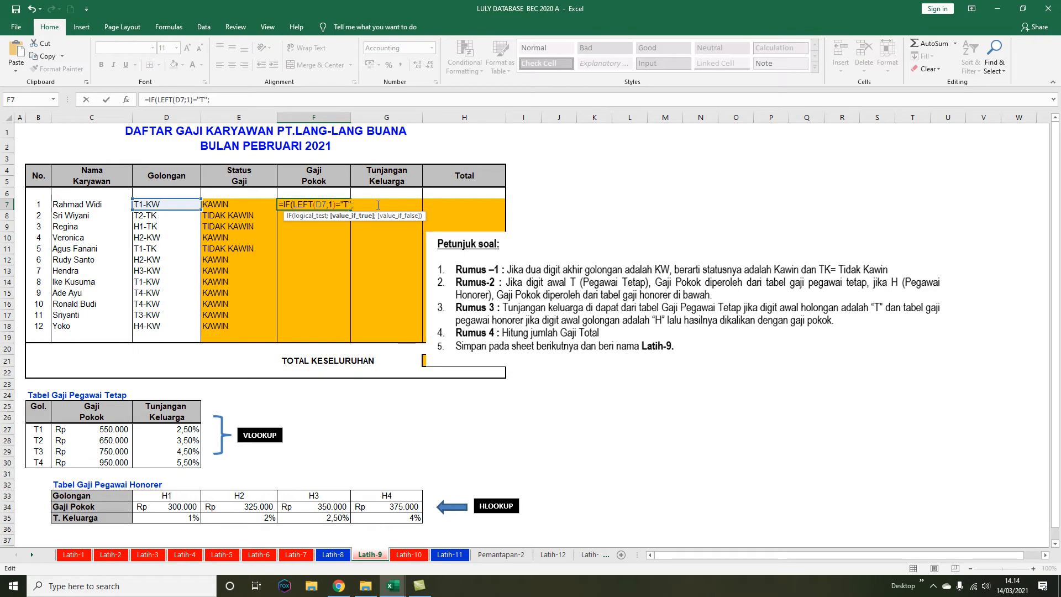
Add VLOOKUP(D7;$B$27:$D$30;2); to the F7 formula as the true result, using the Tabel Gaji Pegawai Tetap
type("VLOOKUP")
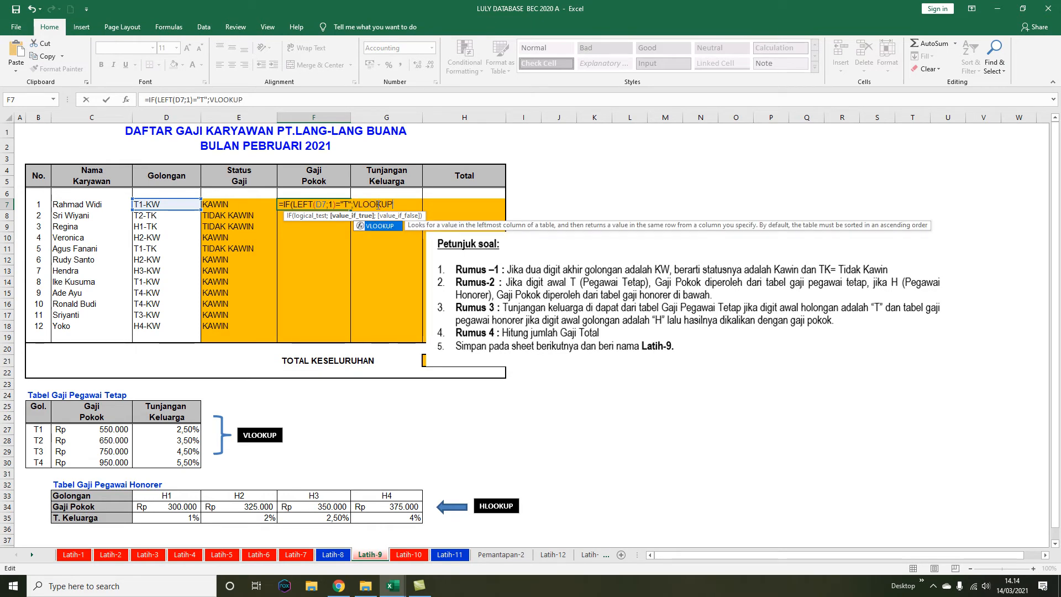
type("(")
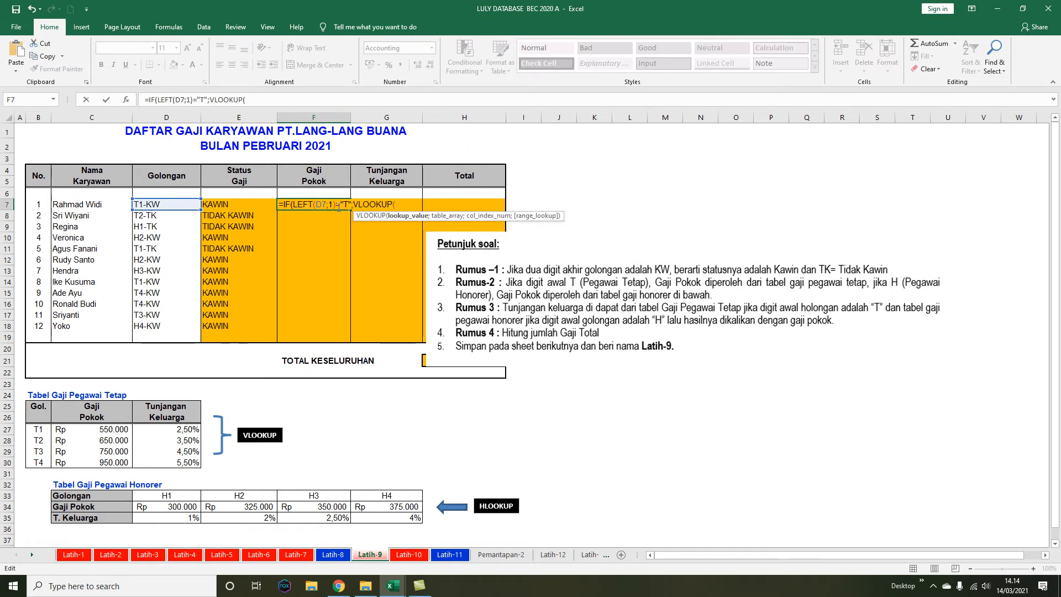
left_click(177, 207)
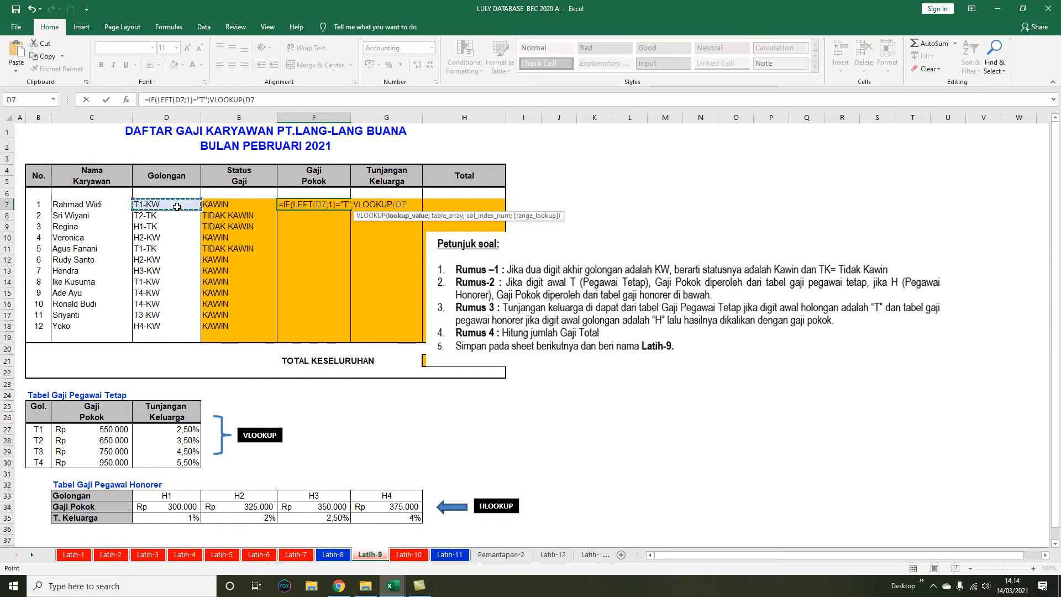
type(";")
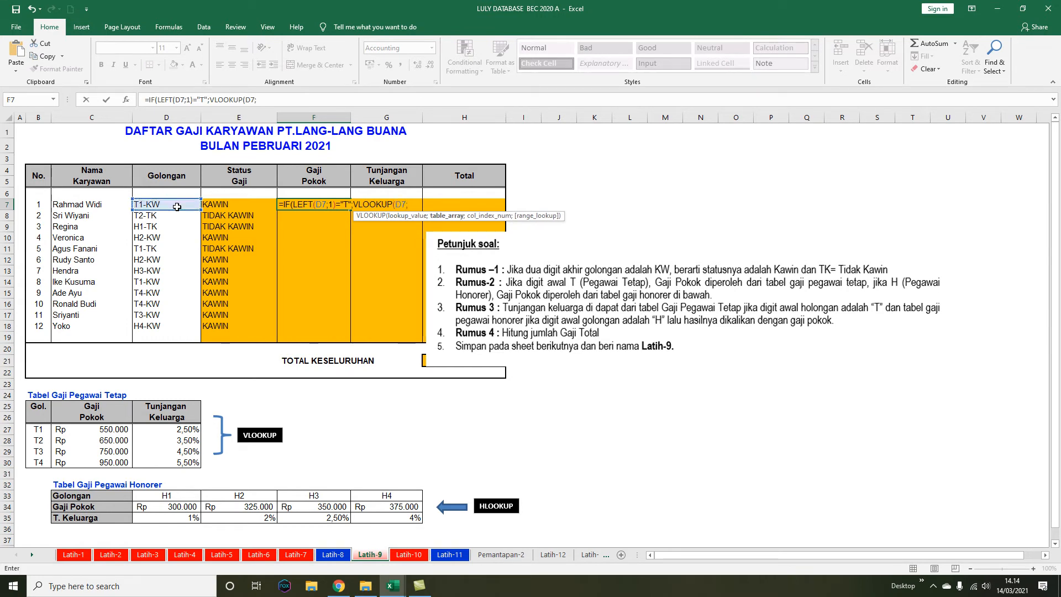
left_click_drag(38, 430, 140, 443)
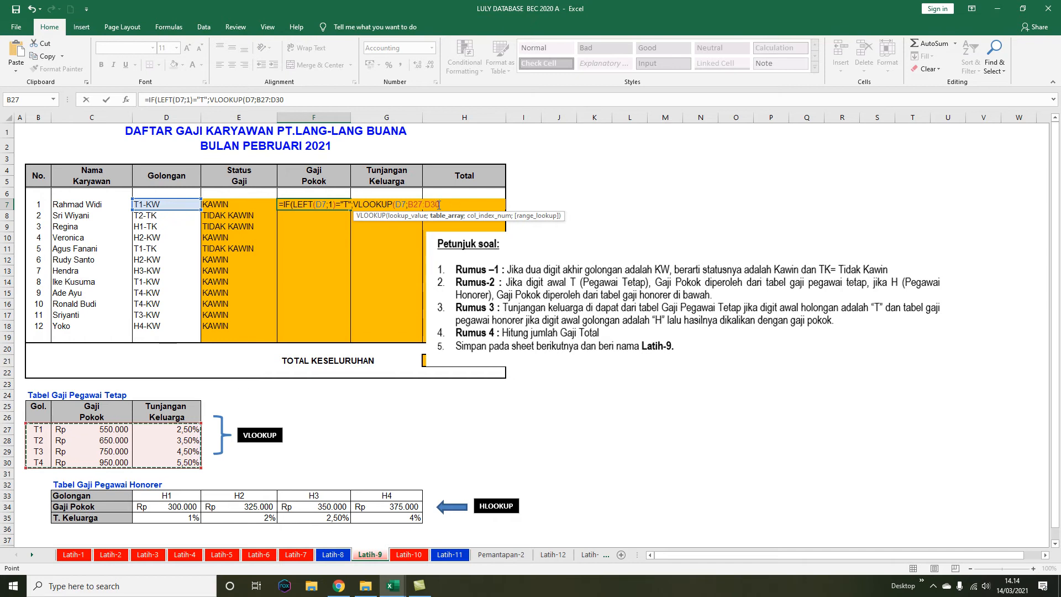
key("F4")
type(";2")
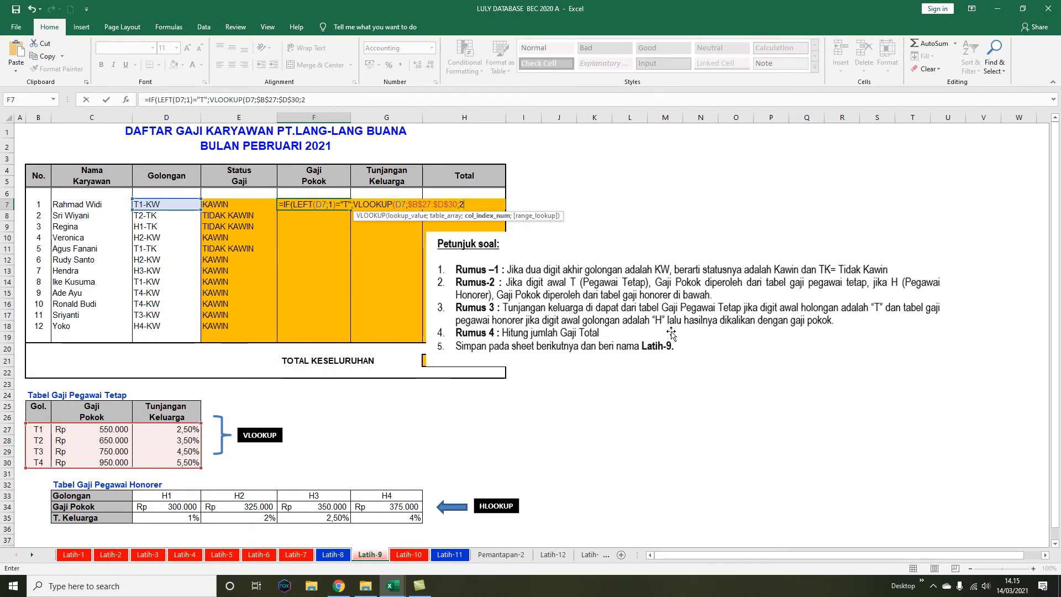
type(")")
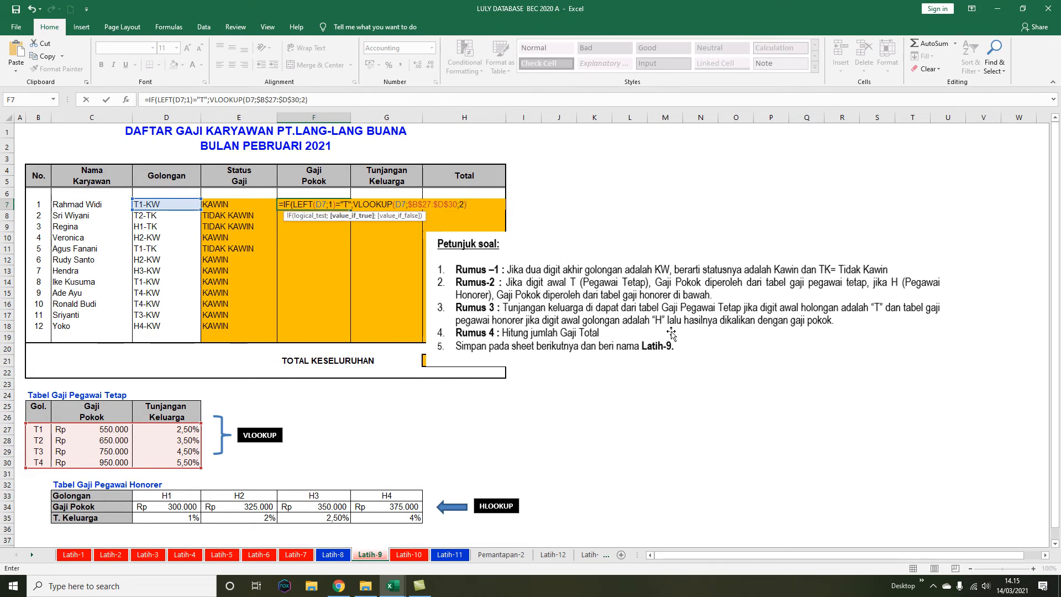
type(";")
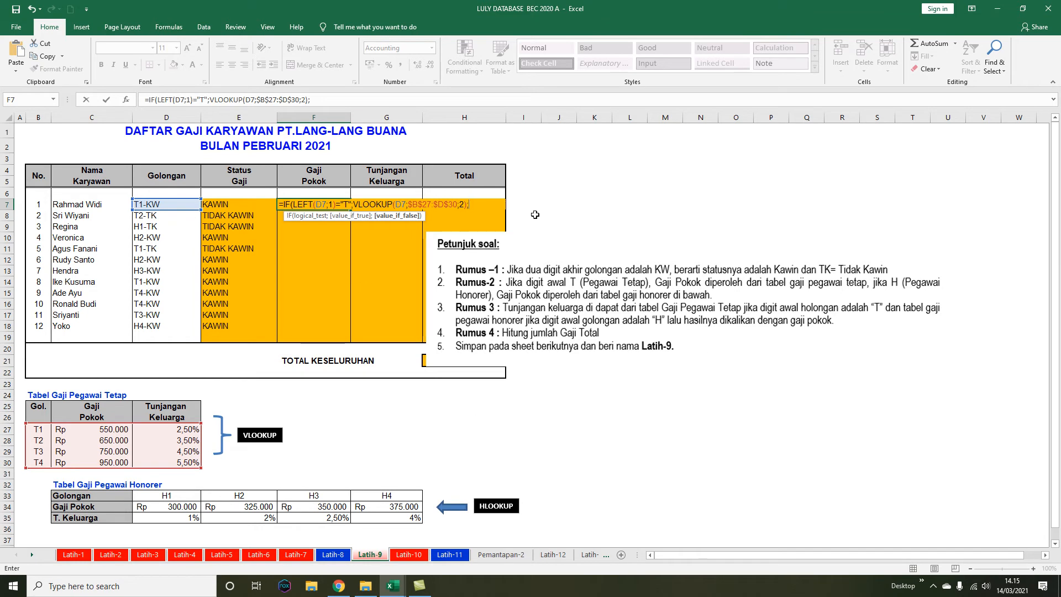
Complete the F7 Gaji Pokok formula with HLOOKUP(D7;$D$33:$G$35;2) as the false result, using the Tabel Gaji Pegawai Honorer
type("HO")
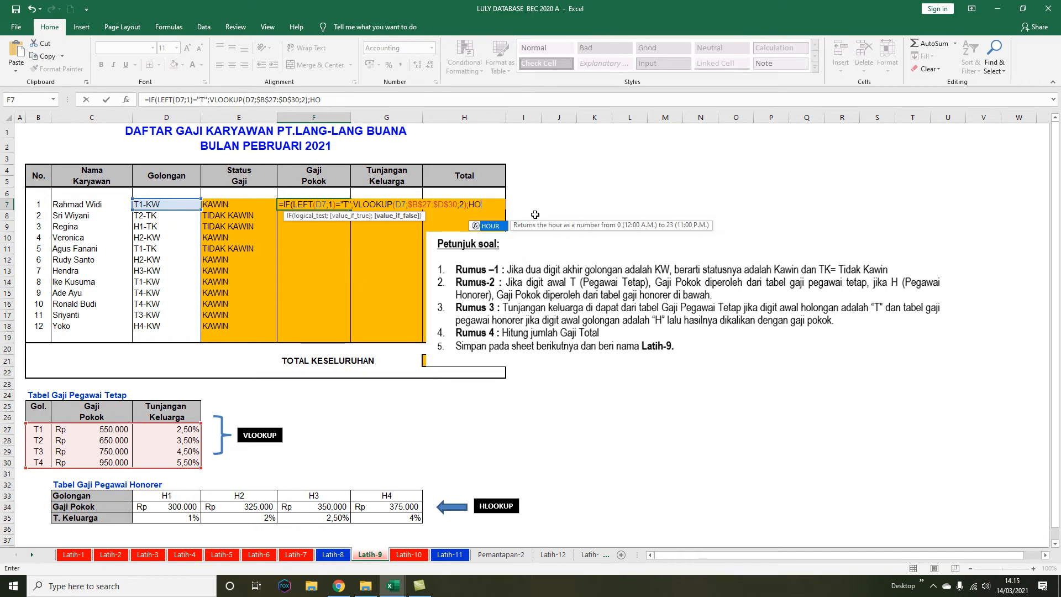
key("BackSpace")
type("LOOKUP(")
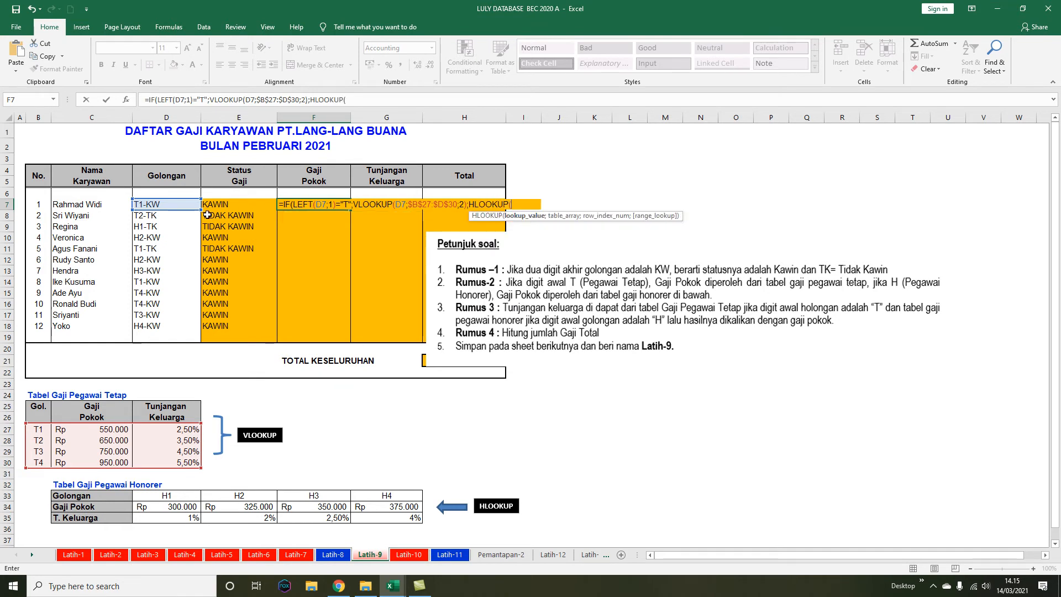
left_click(179, 204)
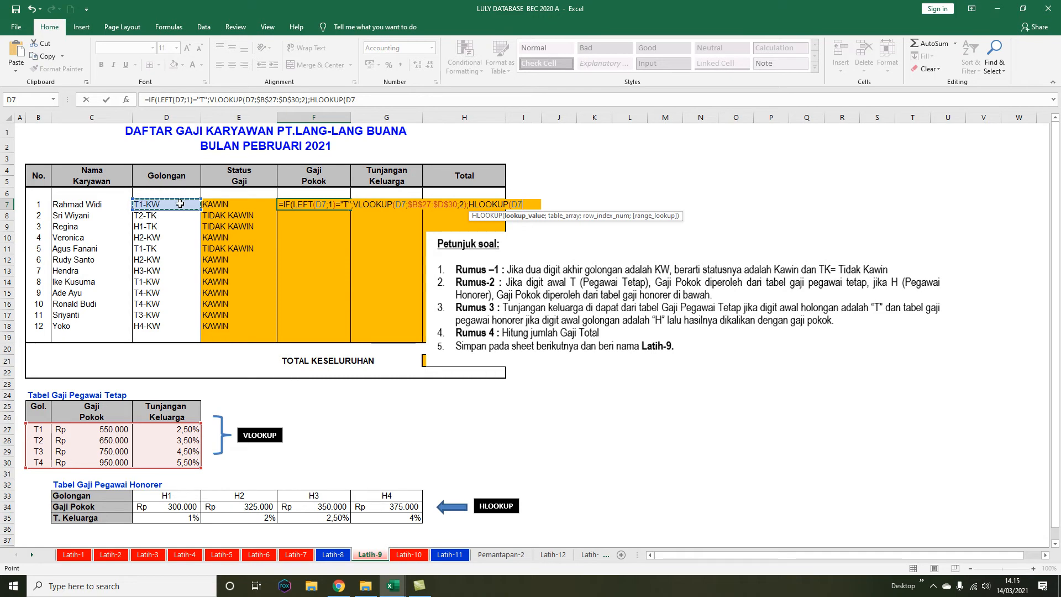
type(";")
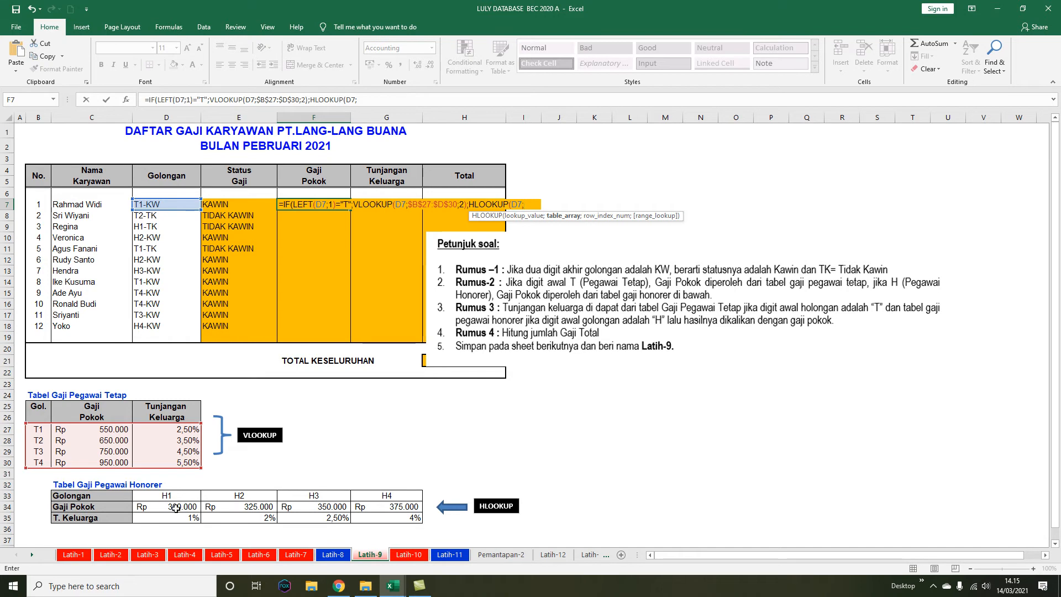
left_click_drag(176, 499, 382, 514)
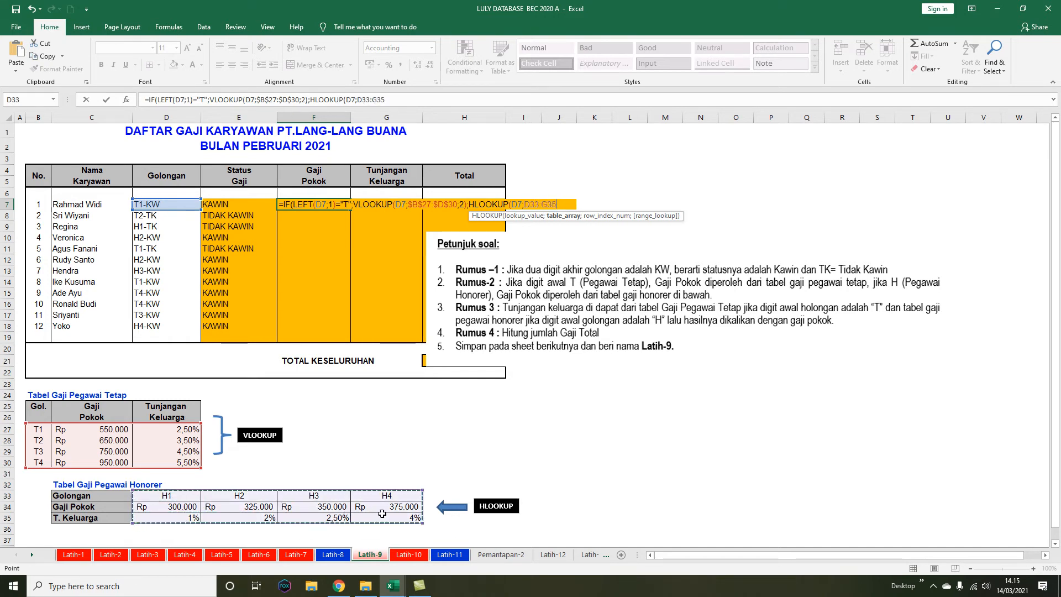
type("4")
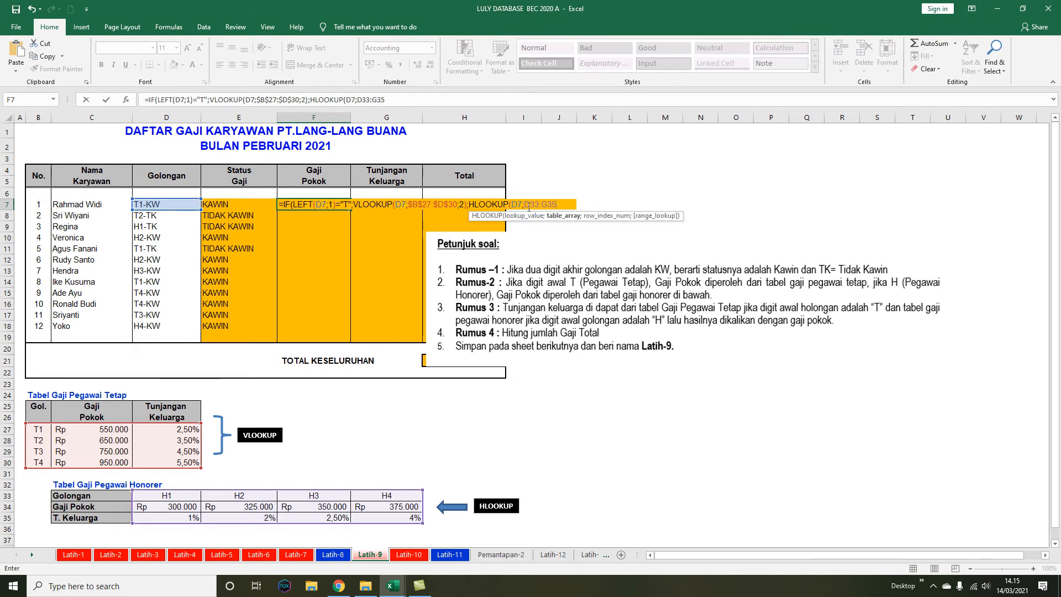
left_click_drag(554, 204, 557, 205)
key("F4")
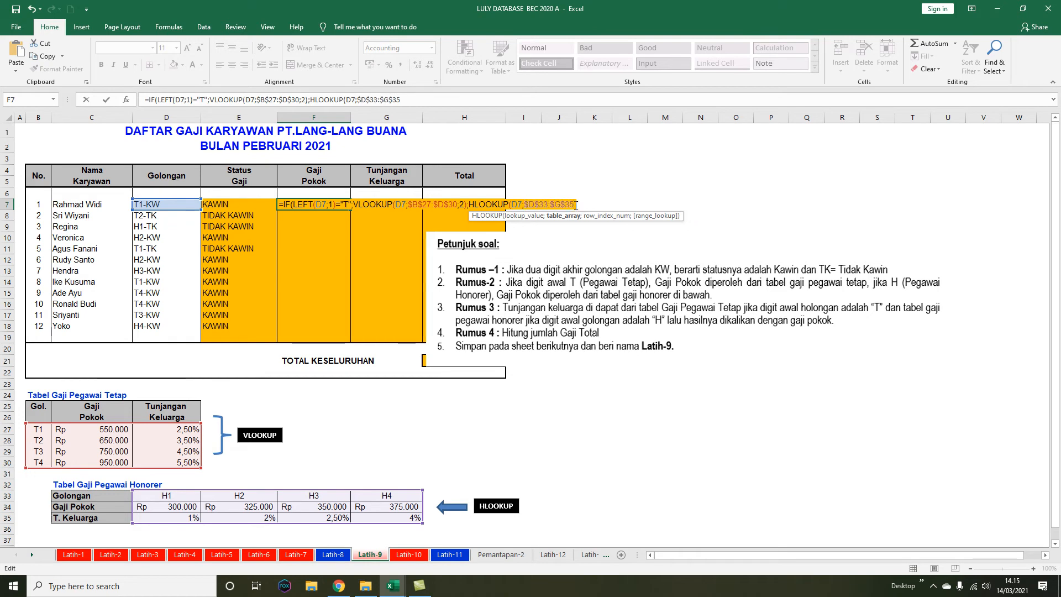
type(";")
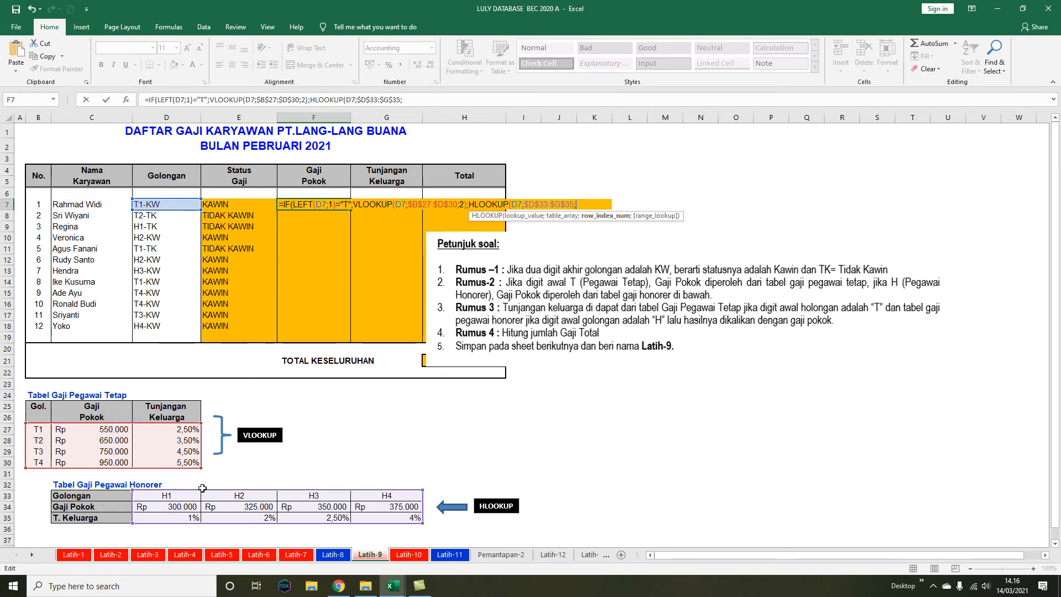
type("2)")
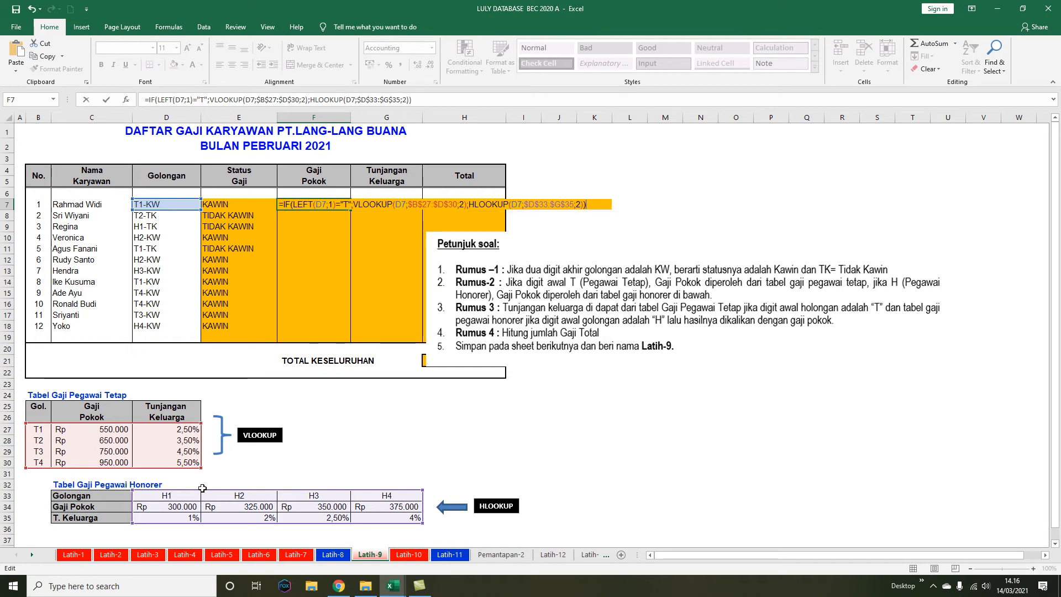
key("Return")
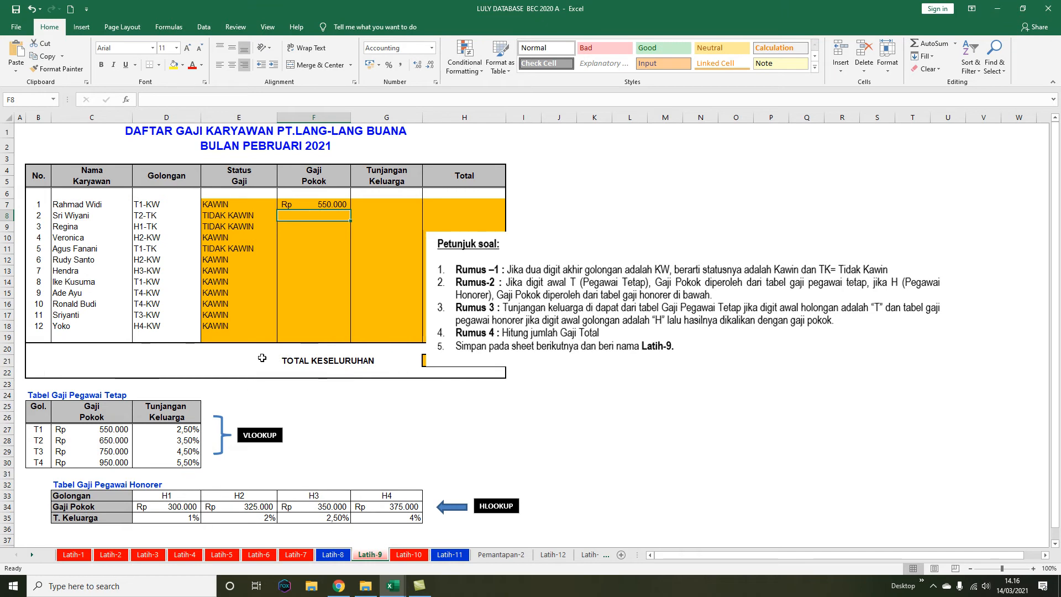
Fill the F7 Gaji Pokok formula down to F18 and move the "Petunjuk soal" box beside the payroll table, clear of the Total column
left_click(331, 205)
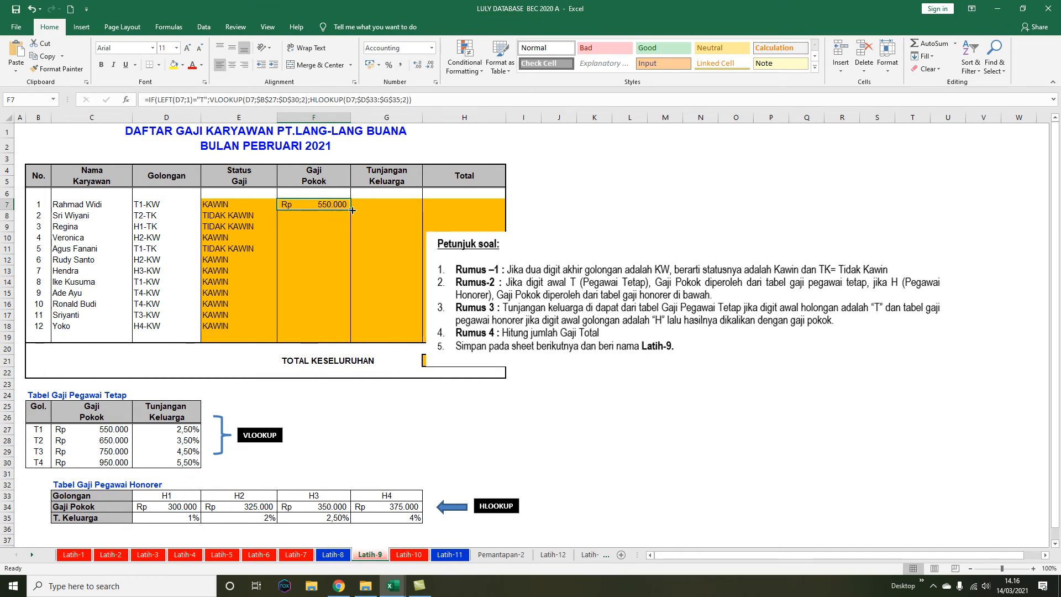
left_click_drag(352, 221, 352, 332)
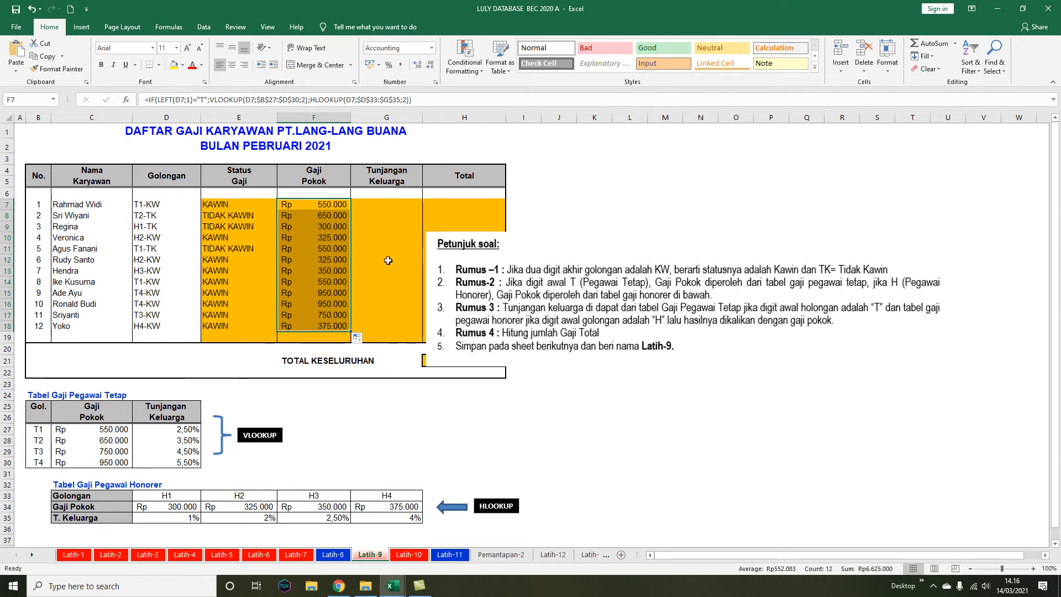
left_click(399, 205)
left_click_drag(532, 275, 227, 361)
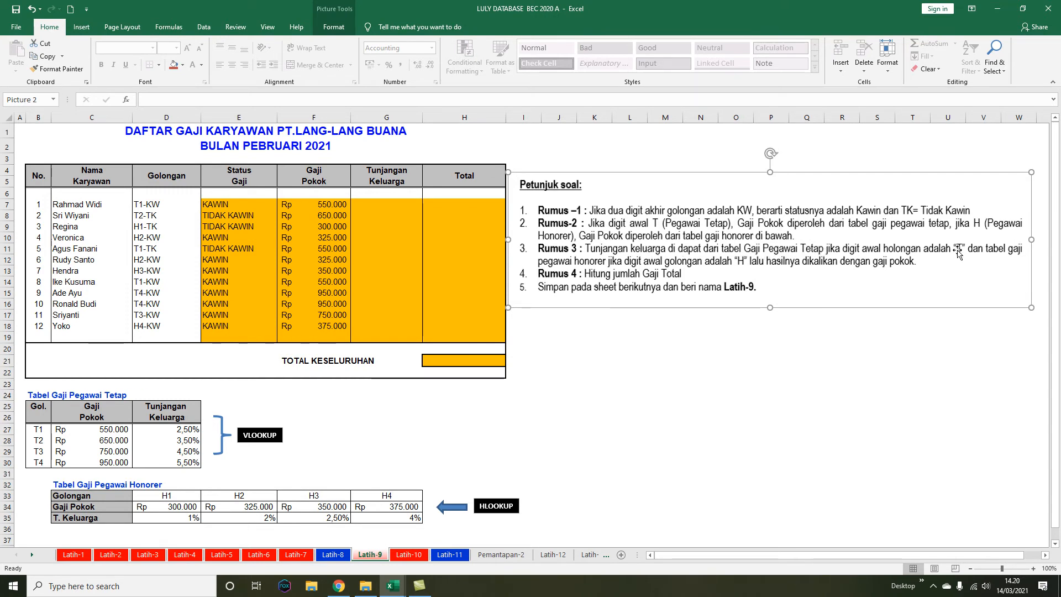
Start the Tunjangan Keluarga formula in G7 with =IF(LEFT(D7;1)="T"; as the condition
left_click(387, 206)
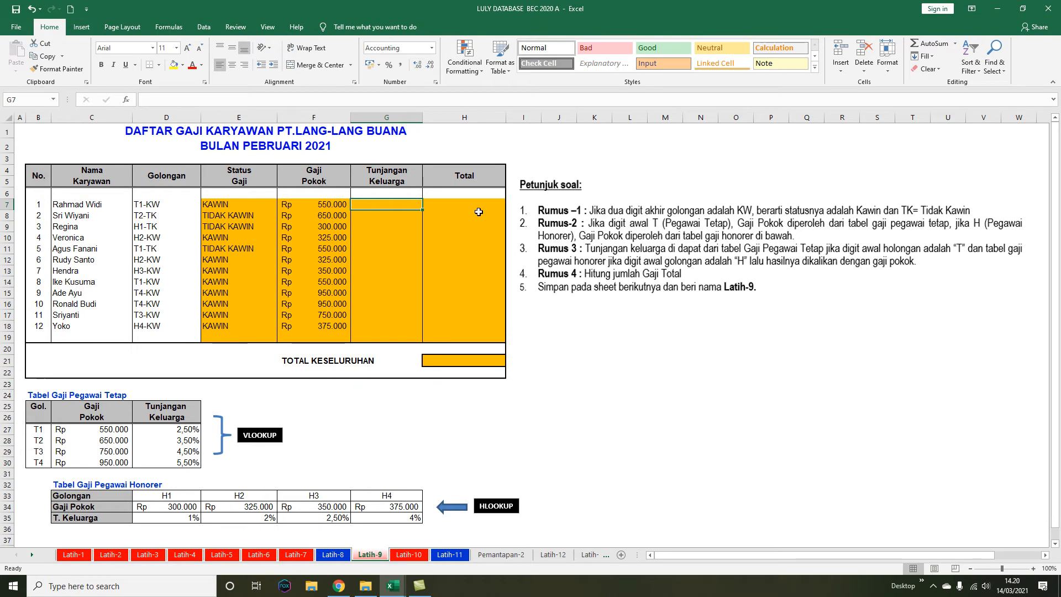
type("=IF")
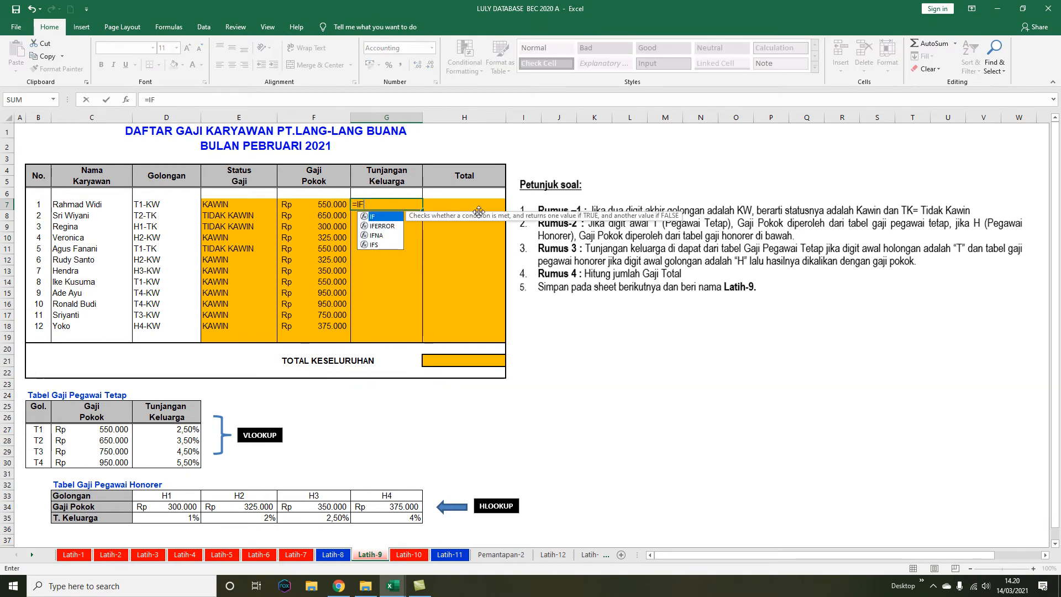
type("(LEFT(")
left_click(172, 205)
type(";1")
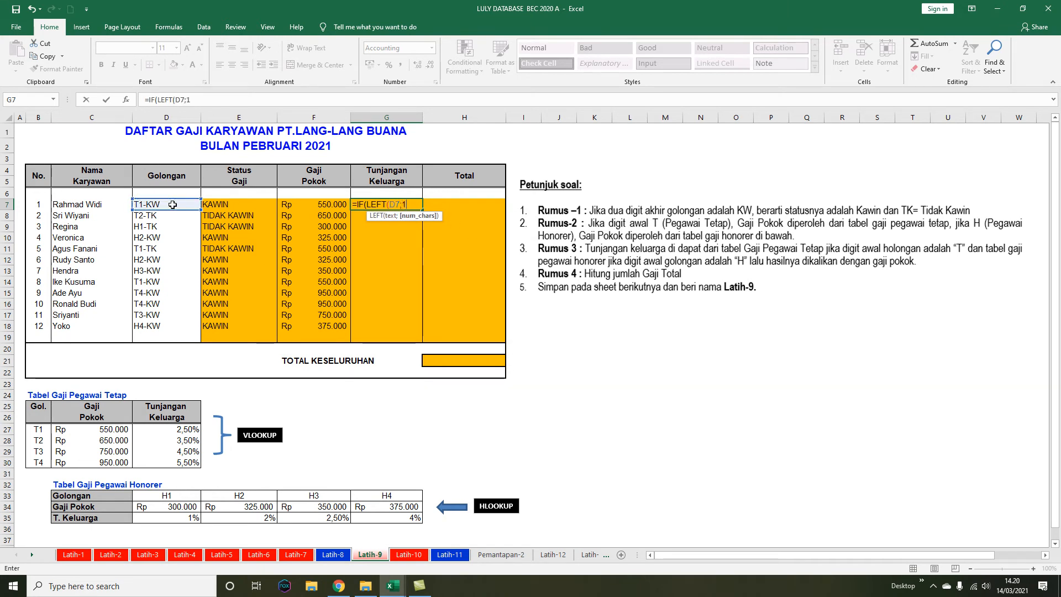
type(")=\"")
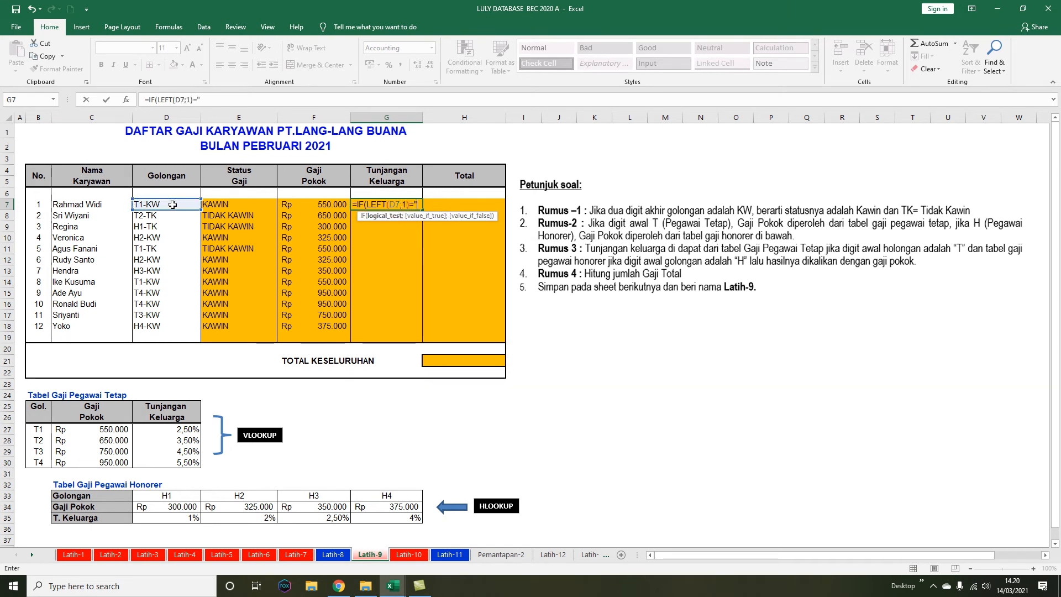
type("T")
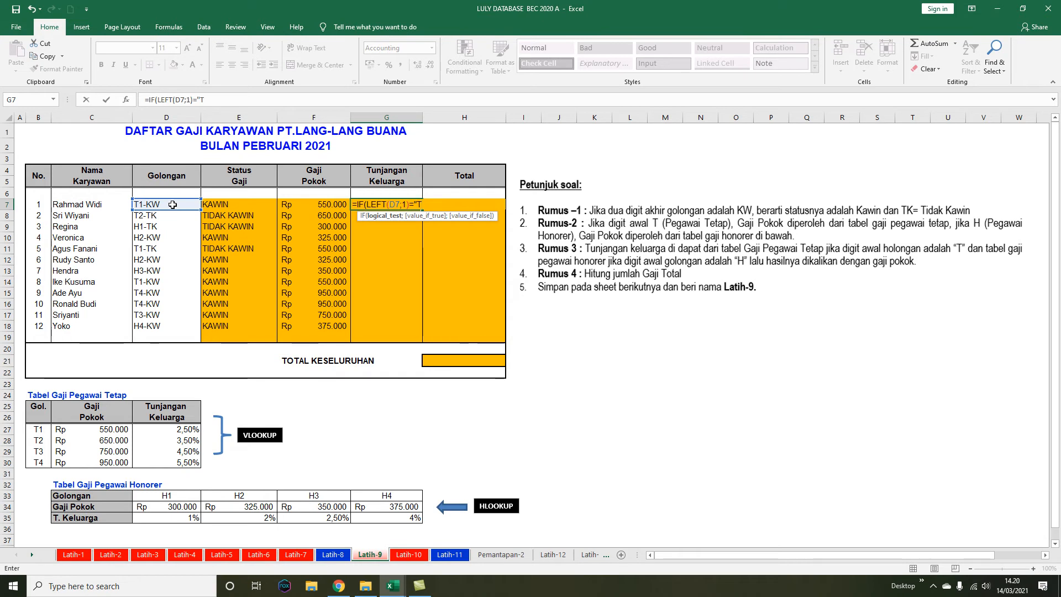
type("\";")
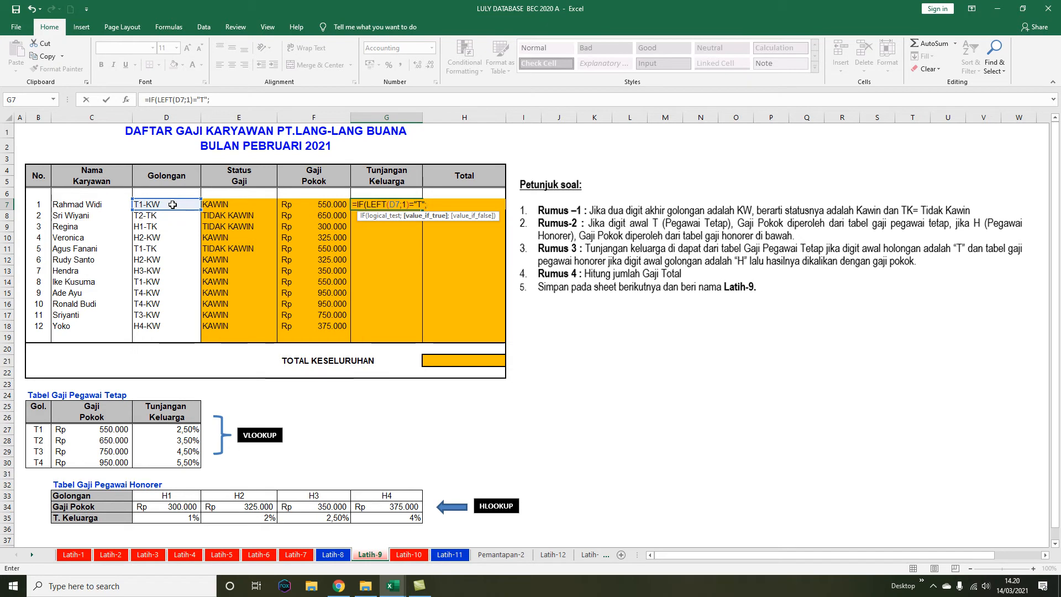
Add VLOOKUP(D7;$B$27:$D$30;3); to the G7 formula as the true result, using the Tabel Gaji Pegawai Tetap
type("VLOOKU")
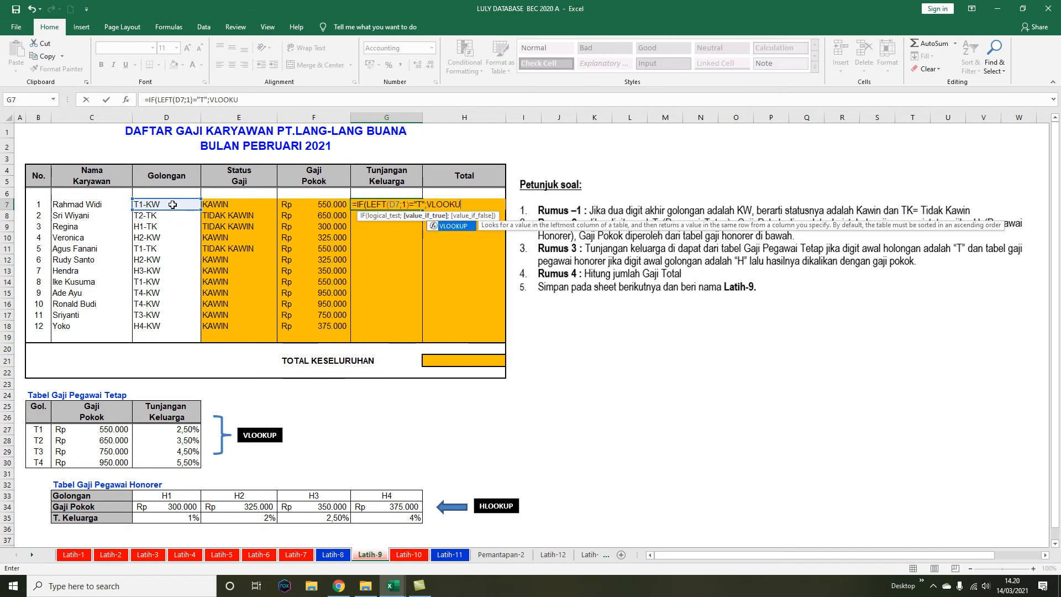
type("P(")
left_click(157, 206)
type(";")
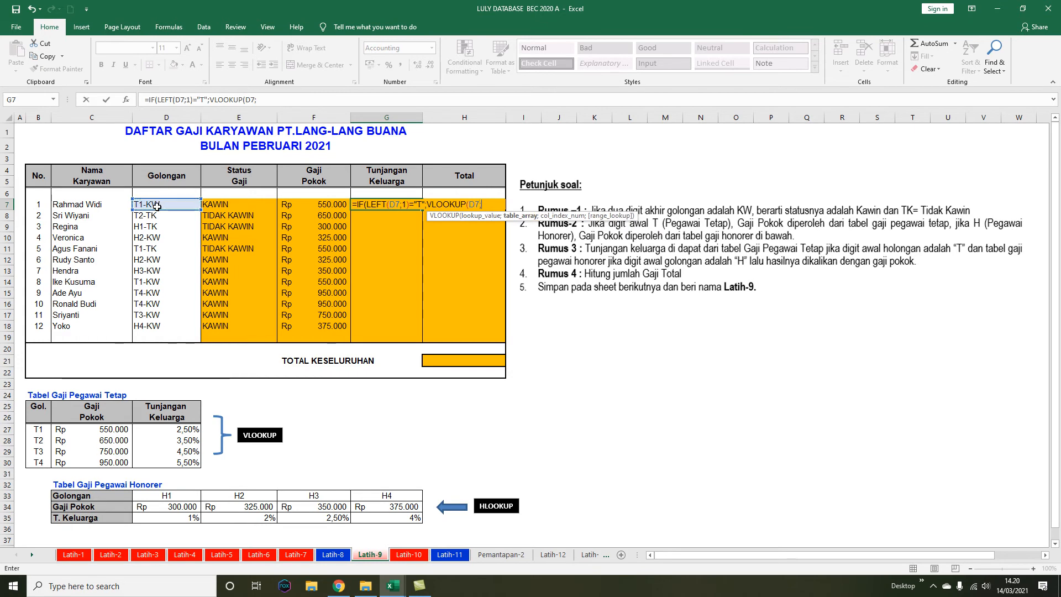
left_click_drag(42, 432, 170, 460)
key("F4")
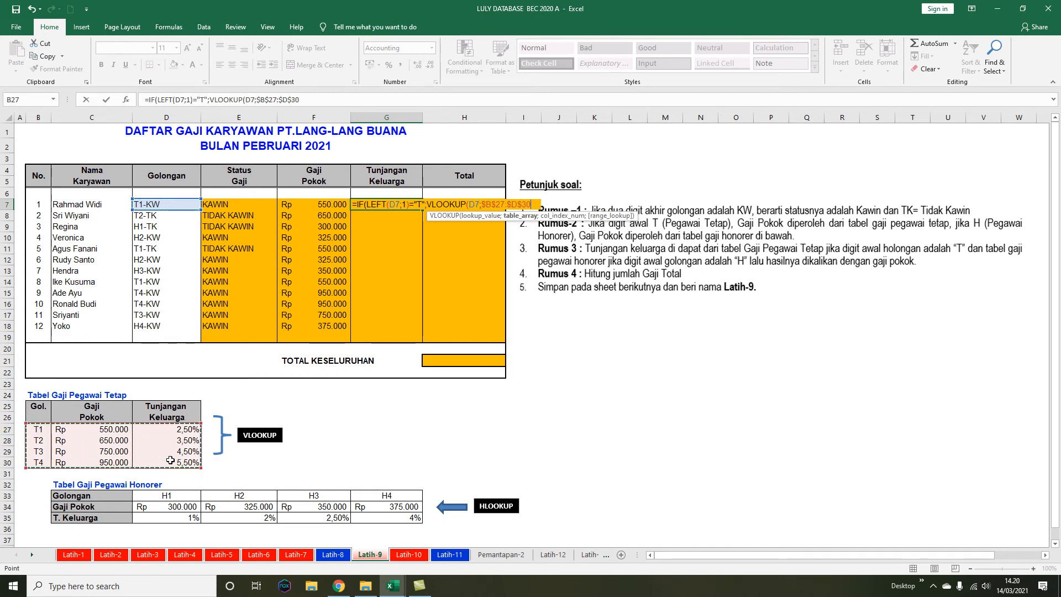
type(";3")
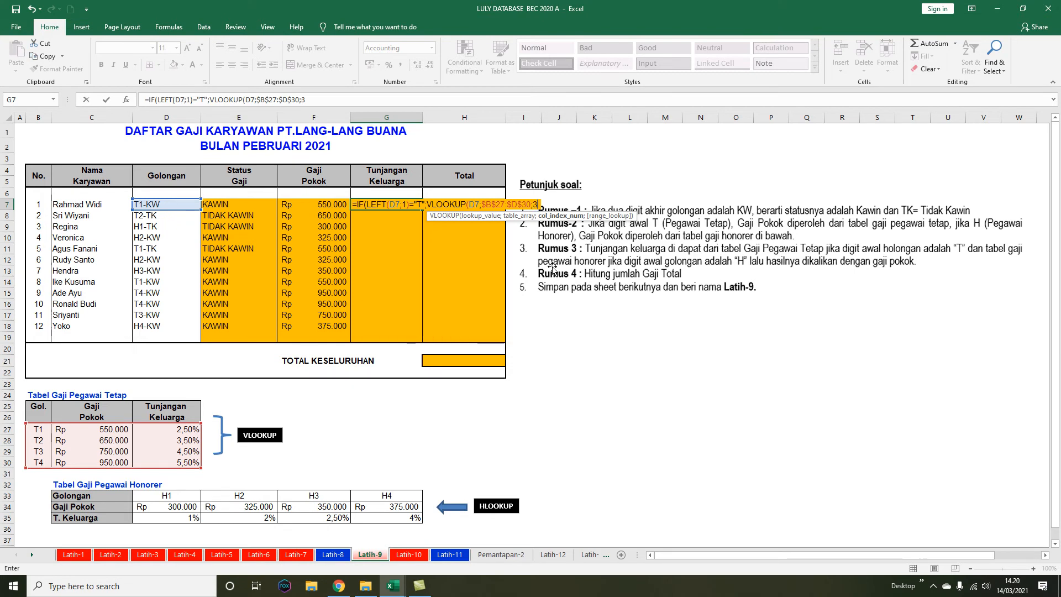
type(");")
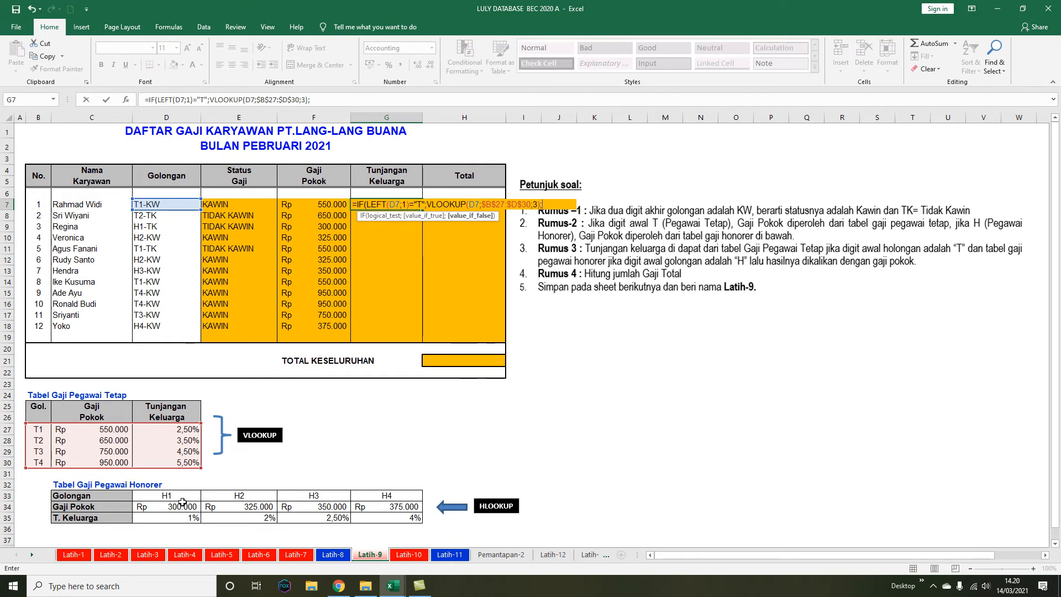
Add HLOOKUP(D7;$D$33:$G$35;3) to the G7 formula as the false result, using the Tabel Gaji Pegawai Honorer
type("H")
type("LOOKUP(")
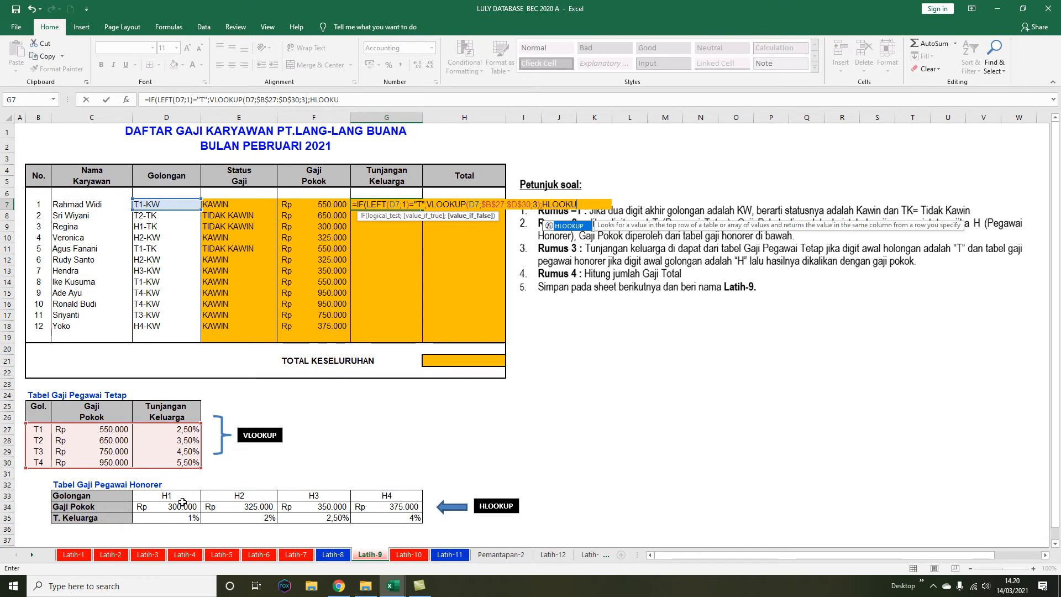
left_click(164, 204)
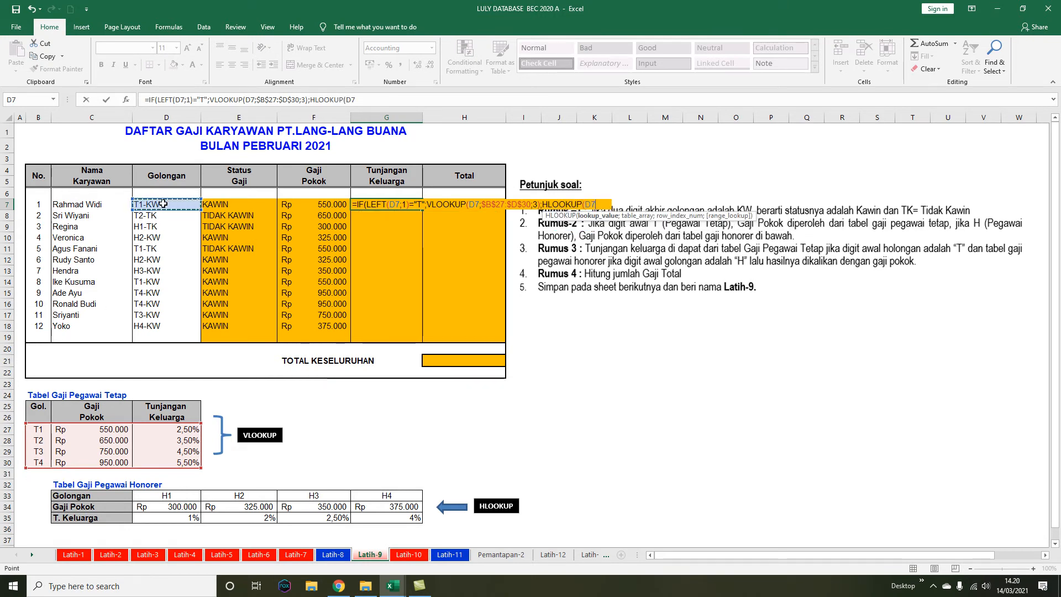
type(";")
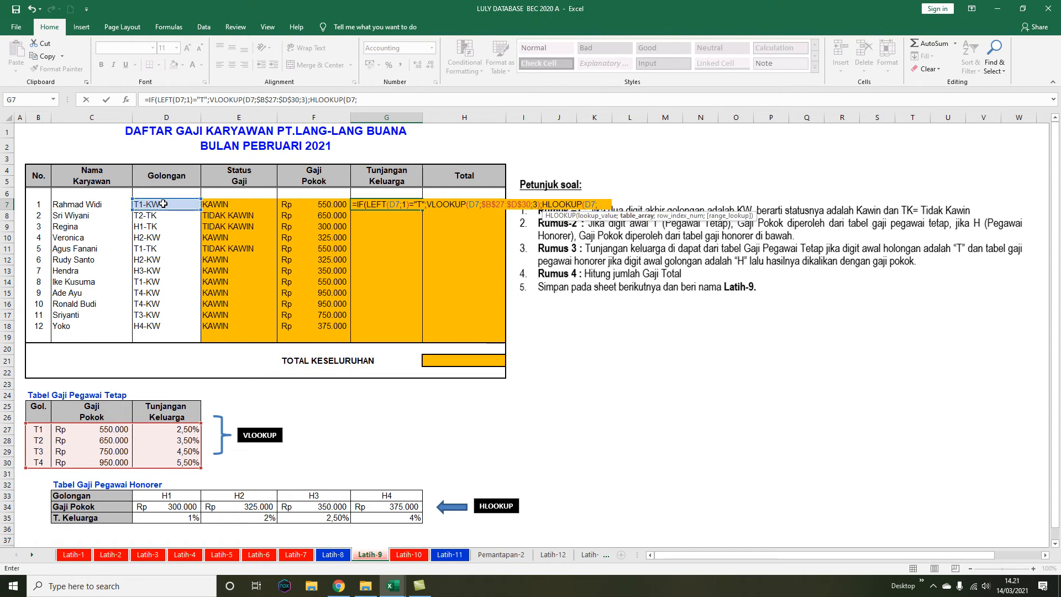
left_click_drag(180, 499, 390, 517)
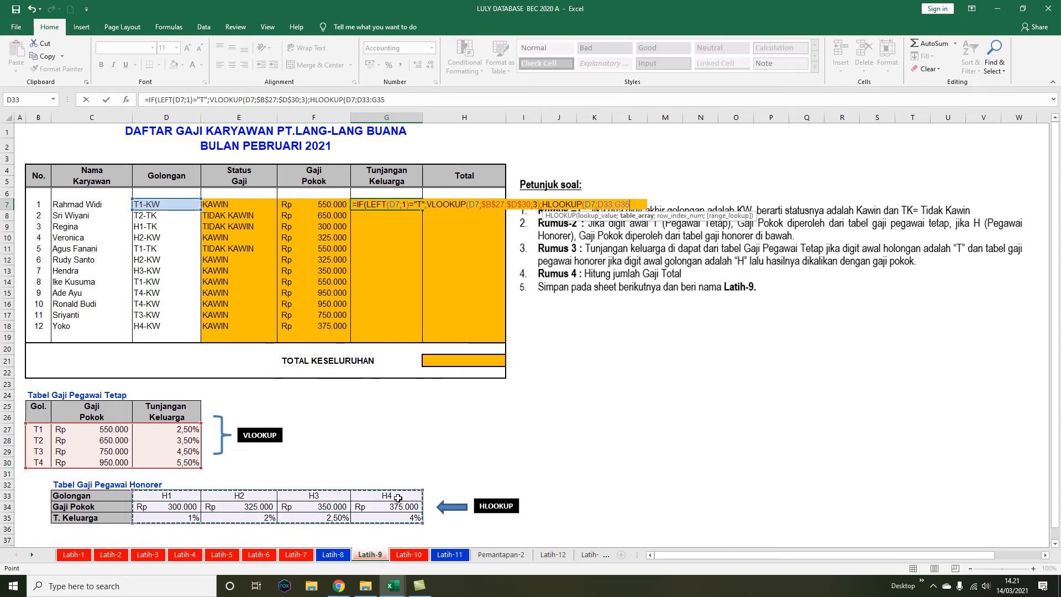
key("F4")
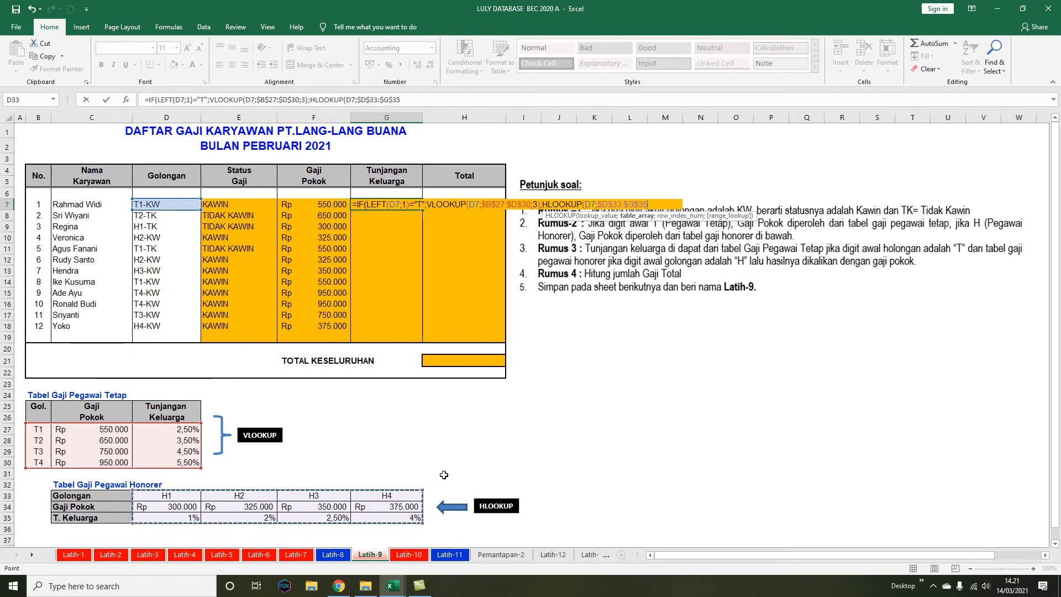
type(";")
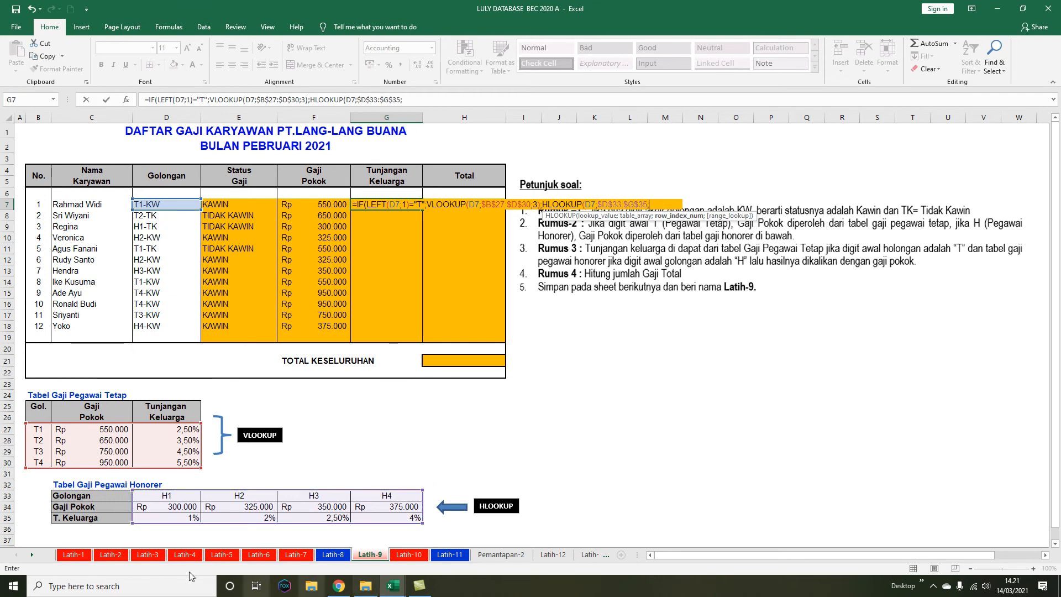
type("3)")
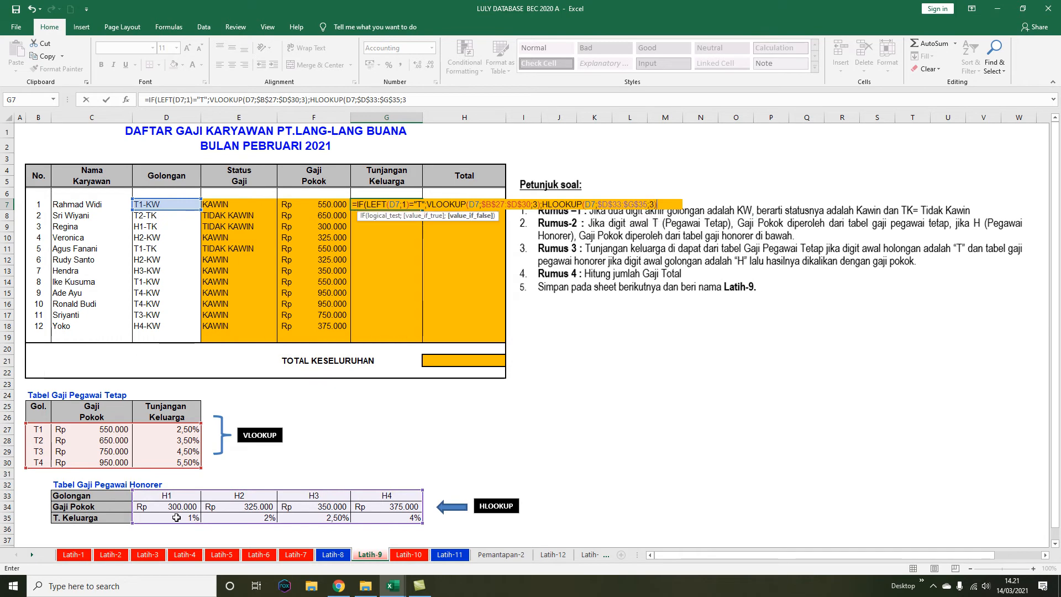
Close the IF in G7, multiply it by the Gaji Pokok in F7, and fill the formula down to G18
type(")*")
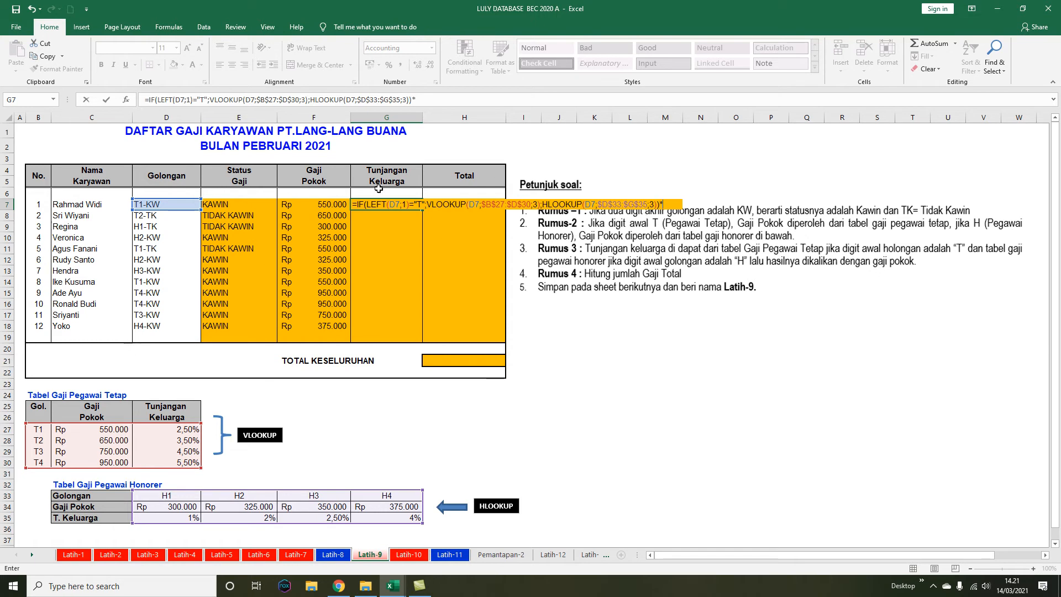
left_click(333, 204)
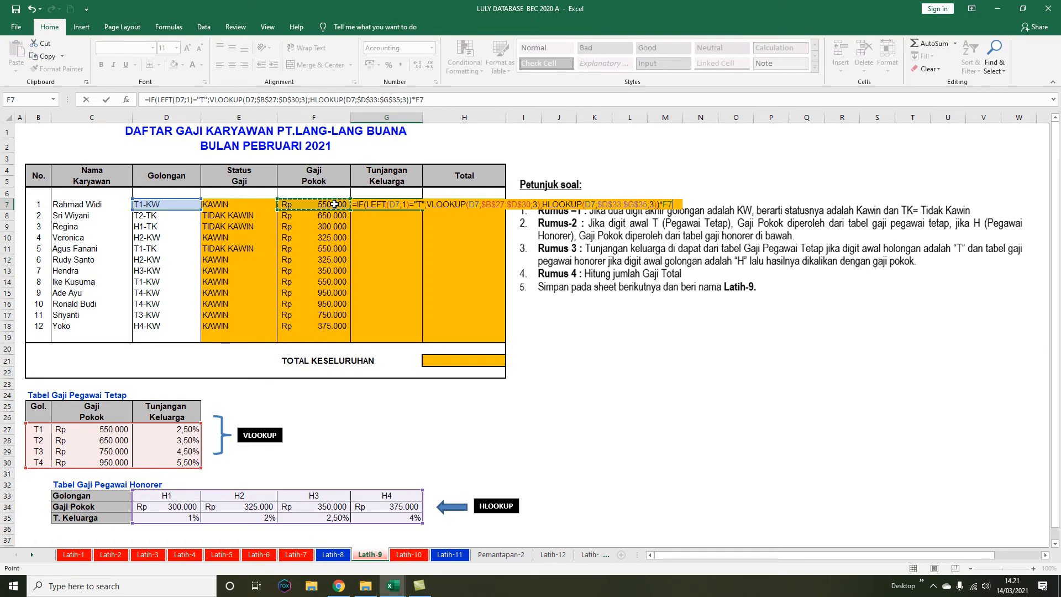
key("Return")
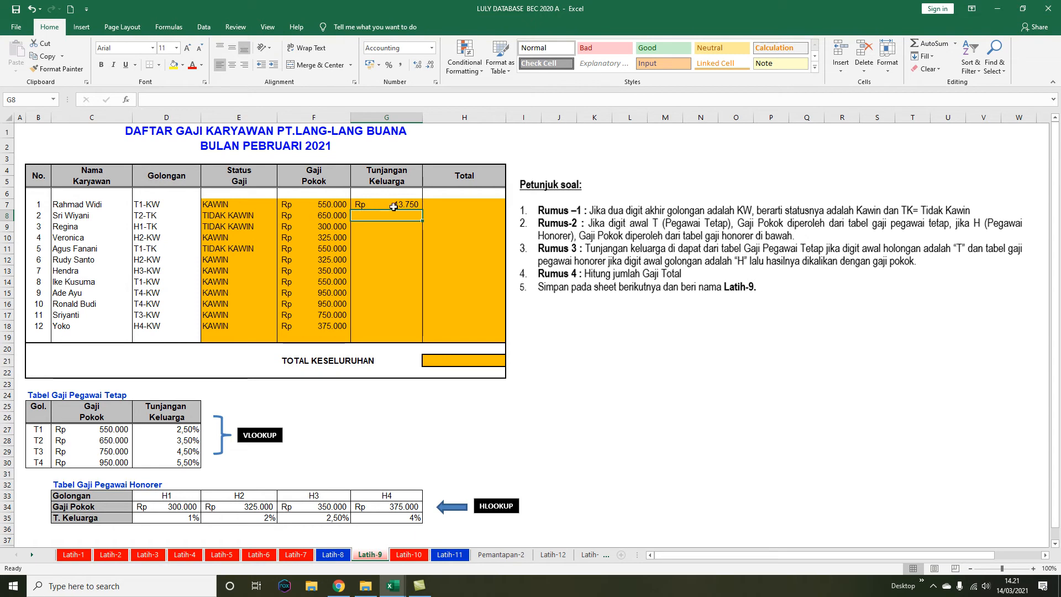
left_click(415, 205)
left_click_drag(423, 210, 416, 332)
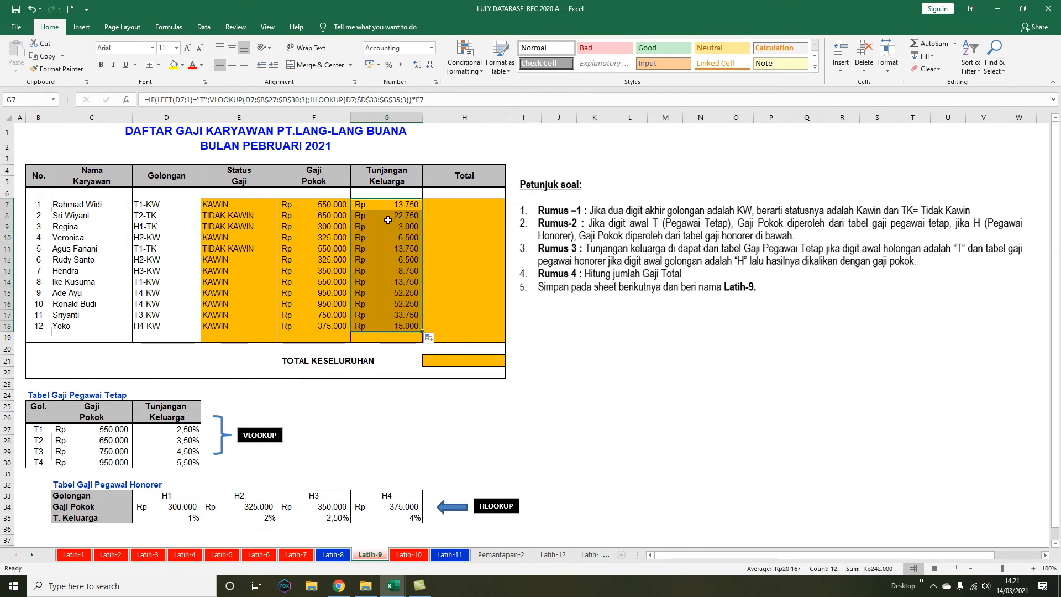
left_click(458, 204)
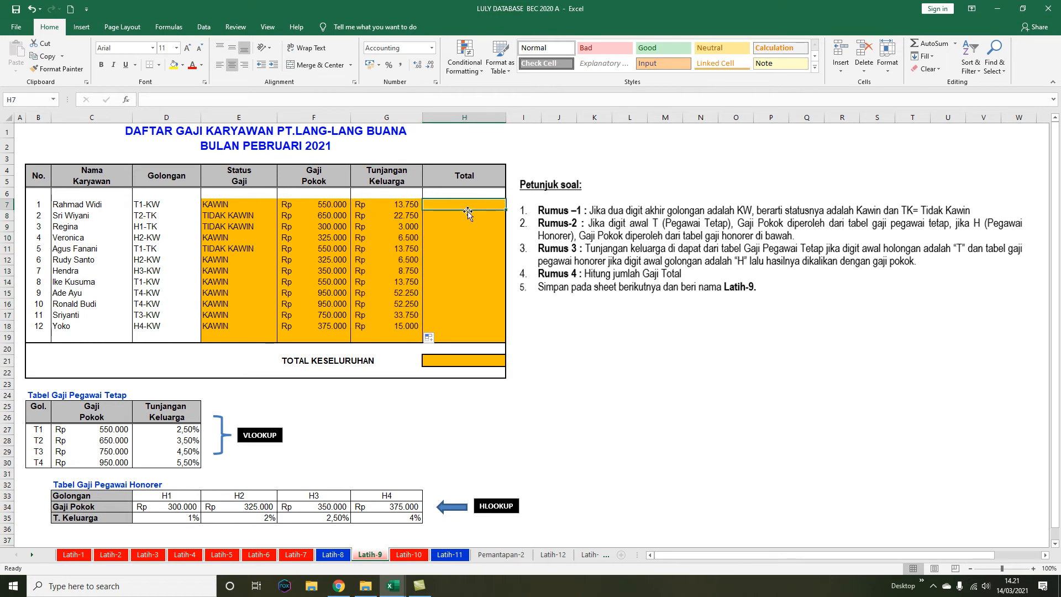
type("=")
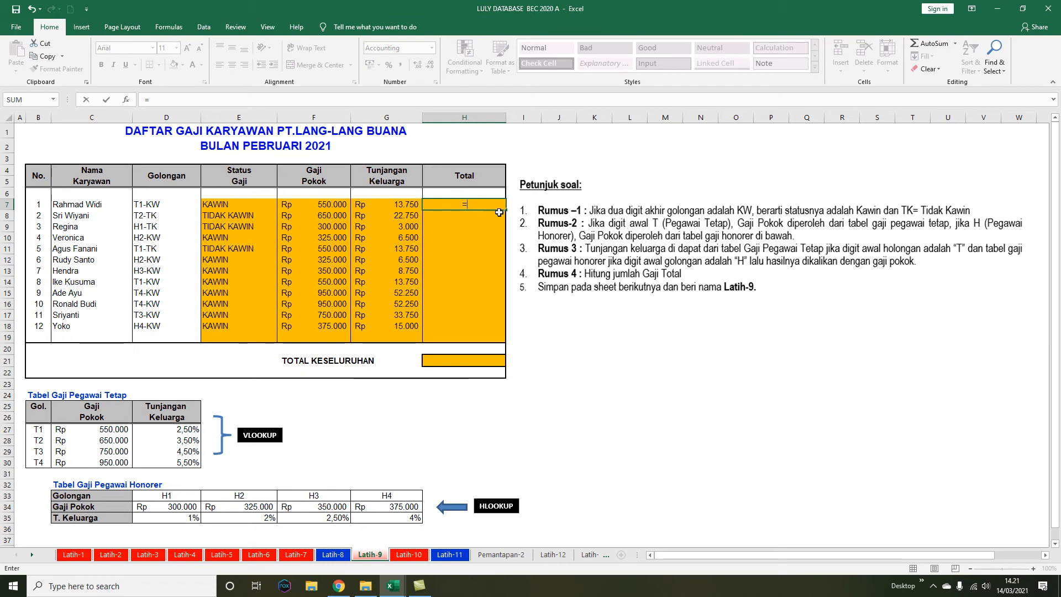
key("Escape")
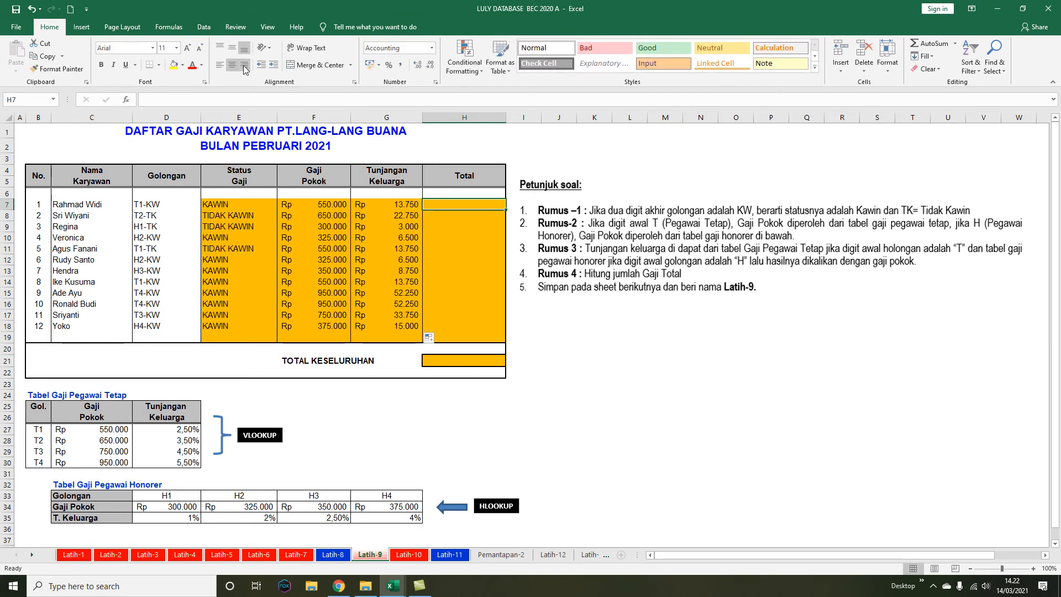
left_click(221, 68)
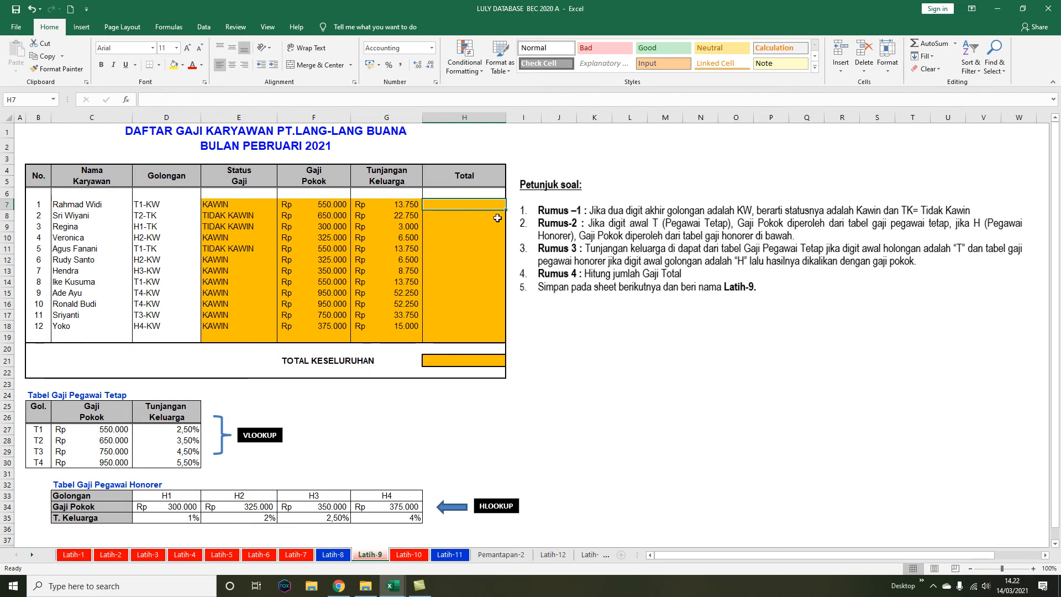
Enter the formula =F7+G7 in H7 to add Gaji Pokok and Tunjangan Keluarga in the Total column
type("=")
left_click(334, 207)
type("+")
left_click(365, 205)
key("Return")
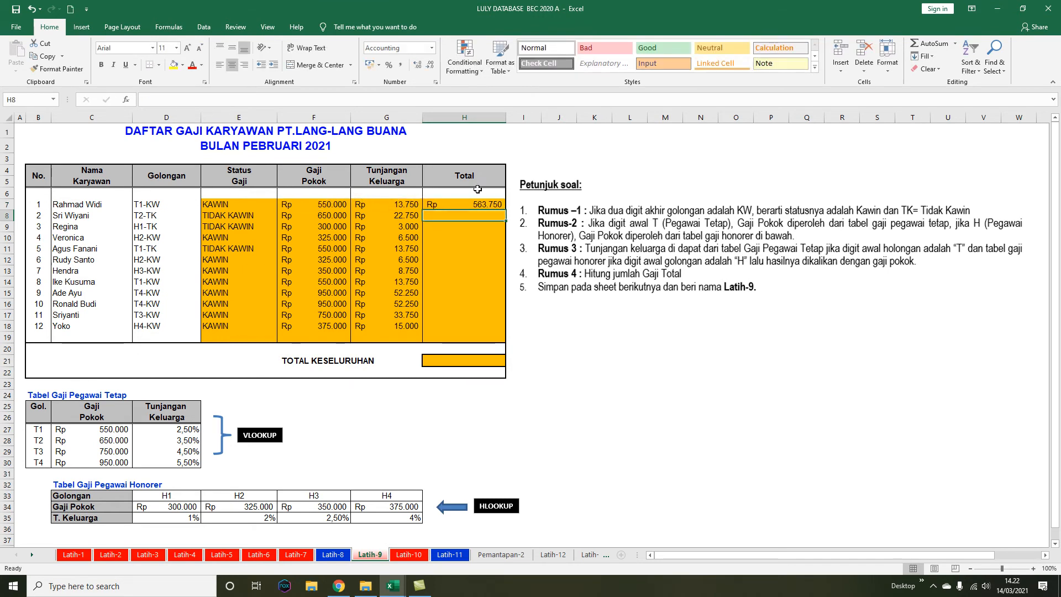
Move the Petunjuk soal picture beneath the payroll table and fill the H7 Total formula down to H18
left_click(485, 205)
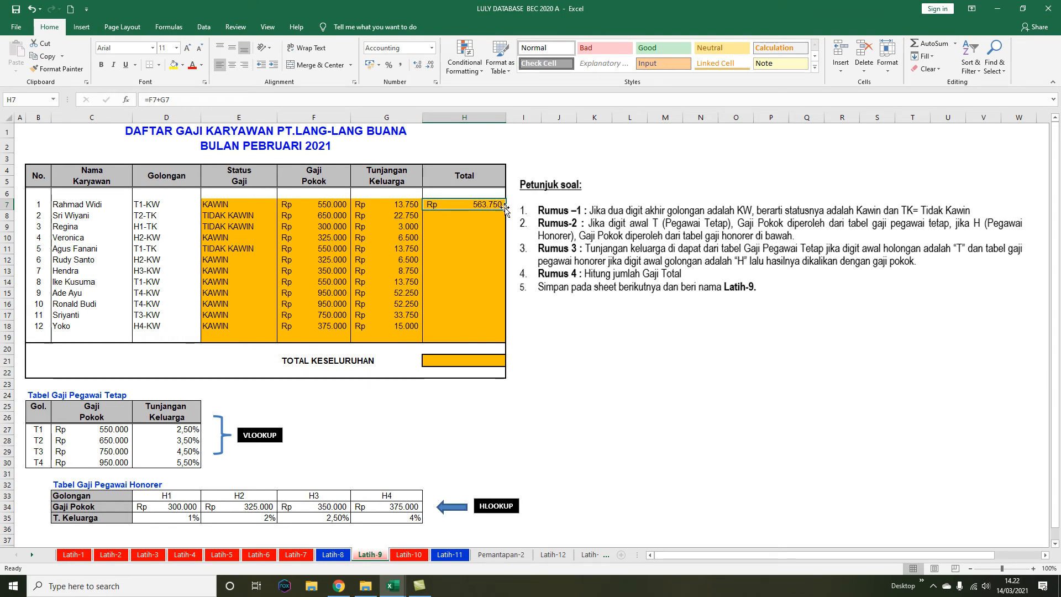
left_click_drag(546, 220, 407, 377)
left_click_drag(482, 393, 381, 458)
left_click(482, 204)
left_click_drag(506, 209, 500, 331)
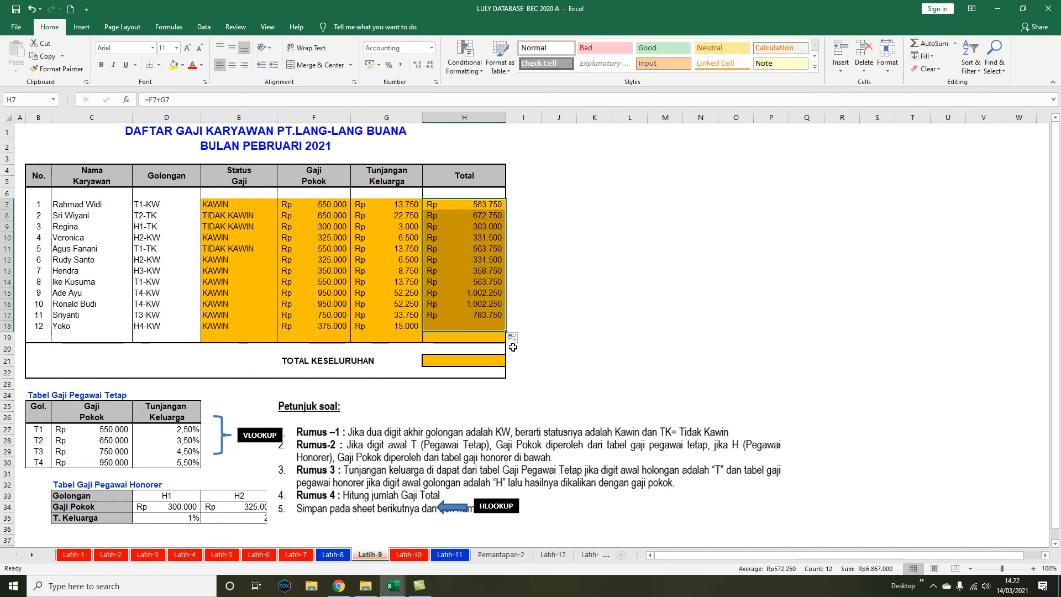
Calculate TOTAL KESELURUHAN in H21 by applying AutoSum to the Total column
left_click(487, 358)
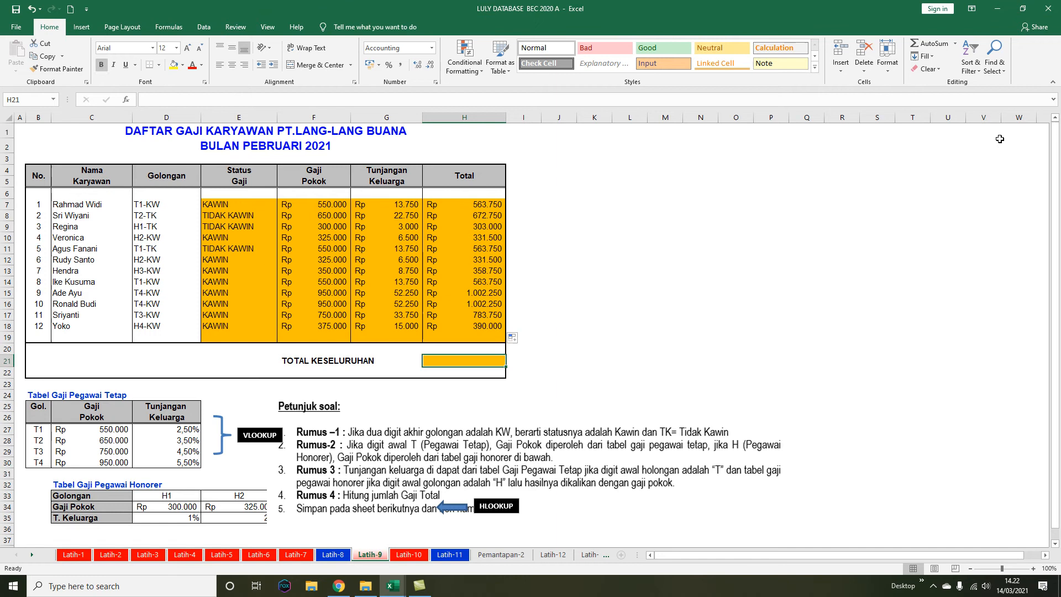
left_click(923, 46)
key("Return")
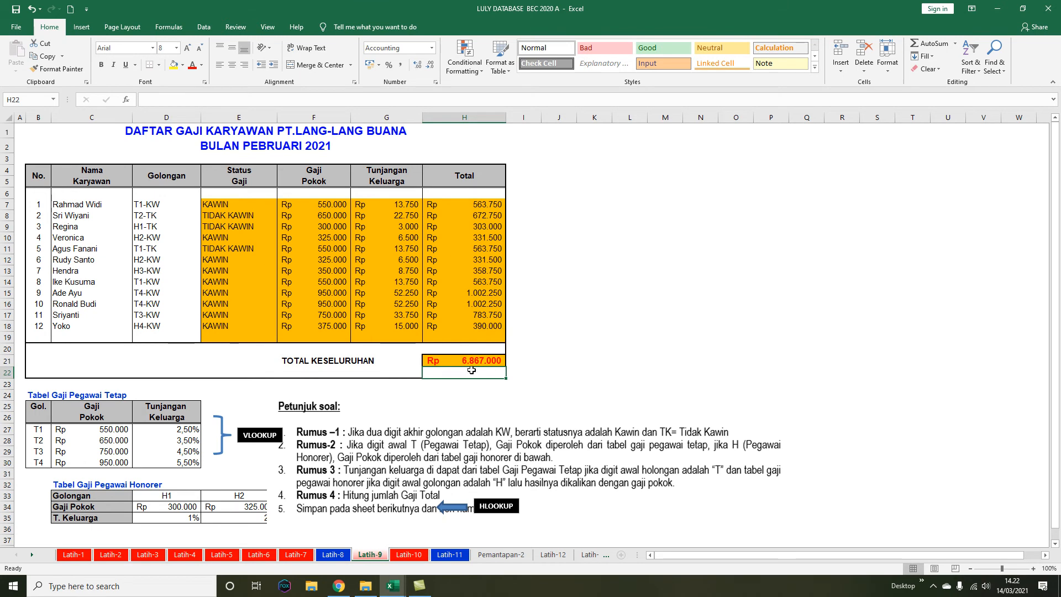
Make the calculated cells E7:H18 bold
left_click_drag(237, 205, 456, 325)
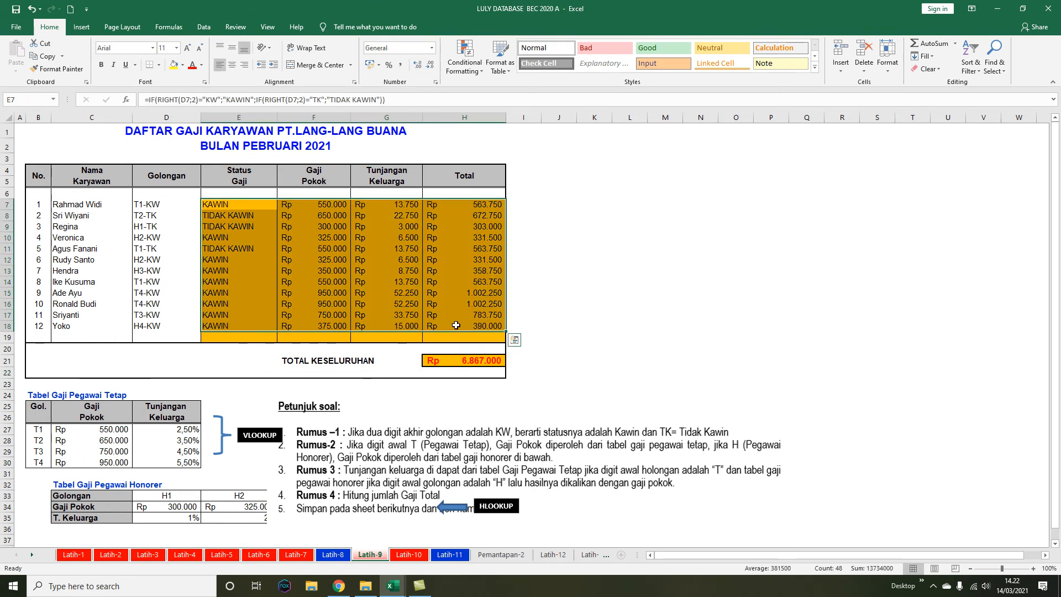
key("ctrl+b")
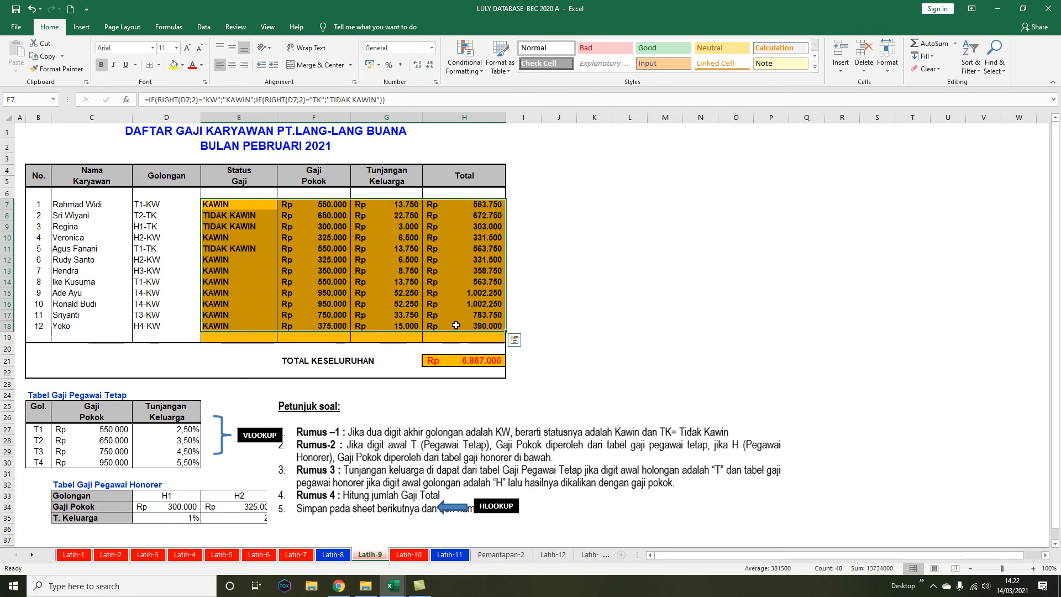
left_click(625, 299)
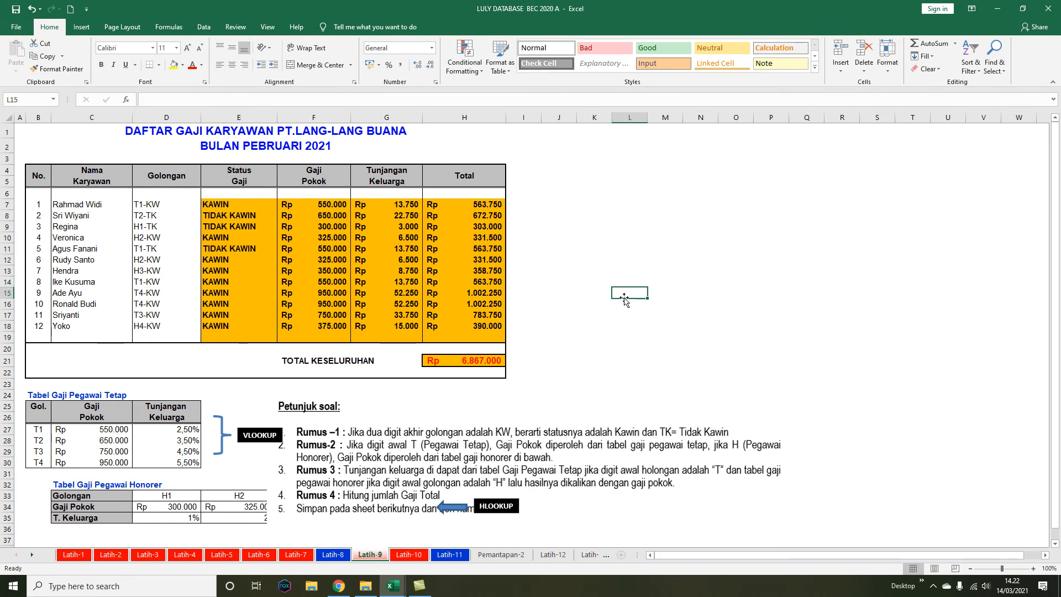
Move the Petunjuk soal picture below the Tabel Gaji Pegawai Honorer so it no longer covers that table
scroll(597, 431, "down", 5)
left_click_drag(596, 284, 348, 469)
scroll(769, 405, "up", 5)
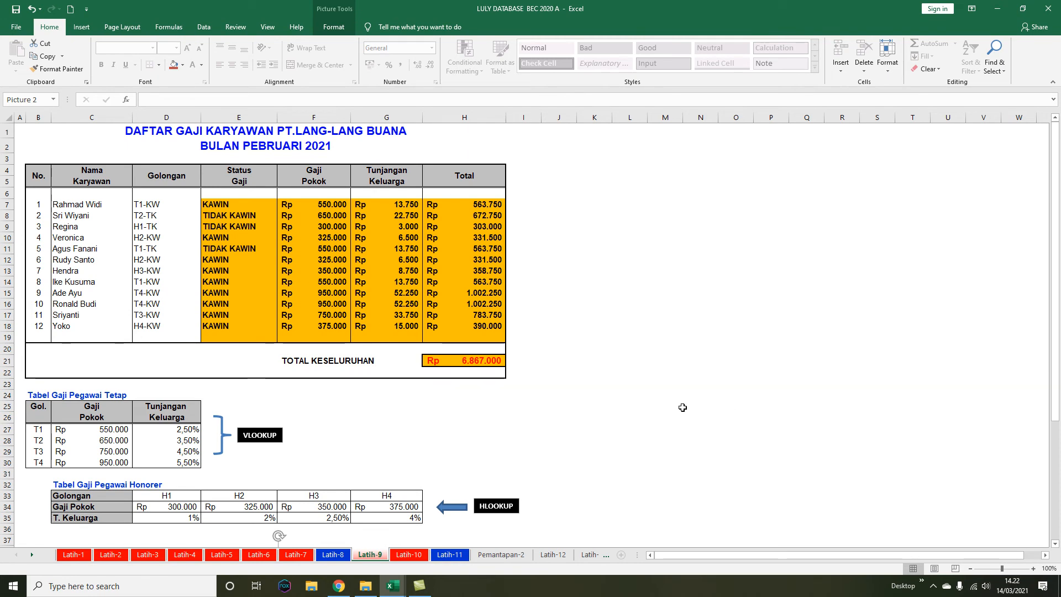
Open the Latih-10 sheet and start an IF formula in E8 of the Status column
left_click(411, 554)
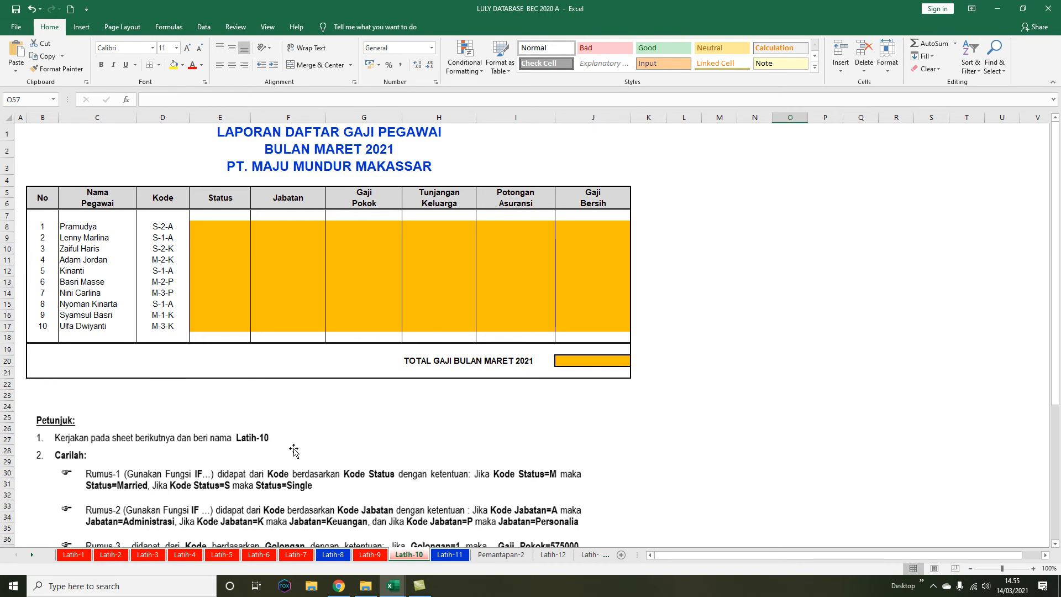
scroll(303, 455, "down", 1)
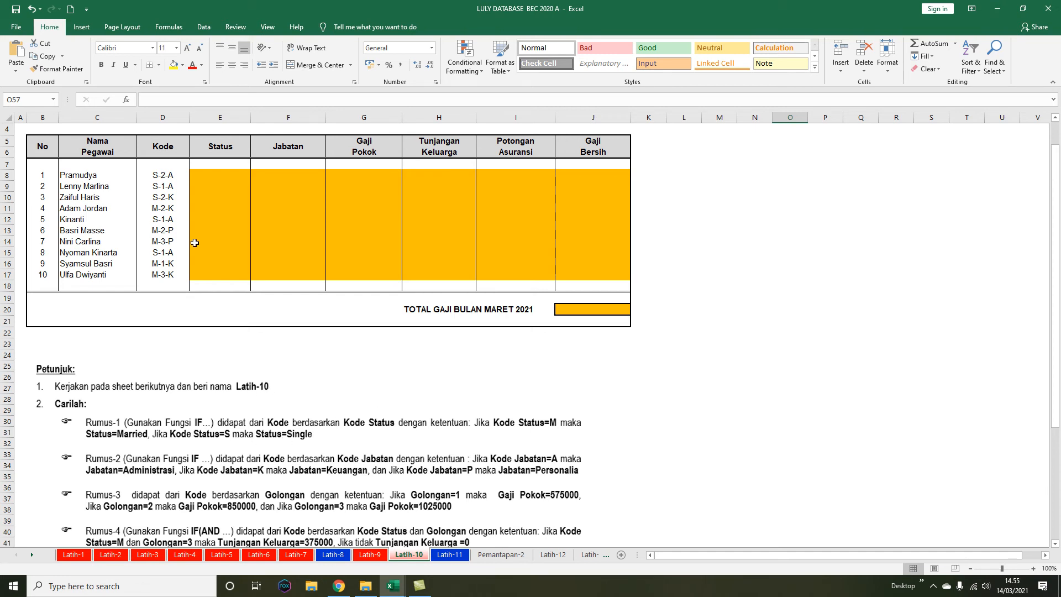
left_click(221, 179)
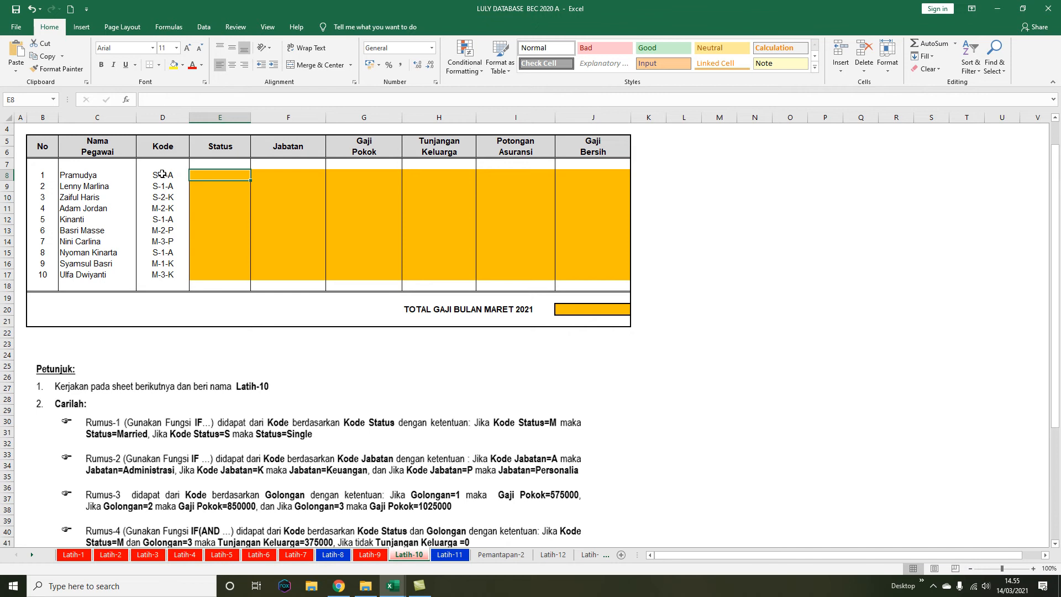
mouse_move(155, 175)
left_mouse_down()
mouse_move(157, 271)
mouse_move(158, 176)
left_mouse_up()
left_click(232, 177)
type("=ig")
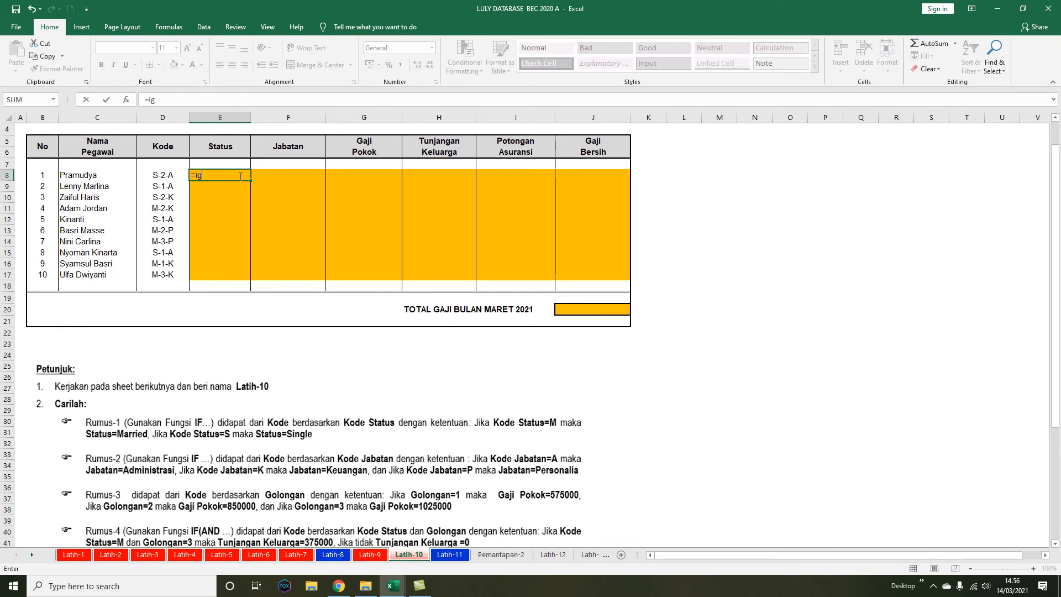
key("BackSpace")
key("BackSpace")
type("IF")
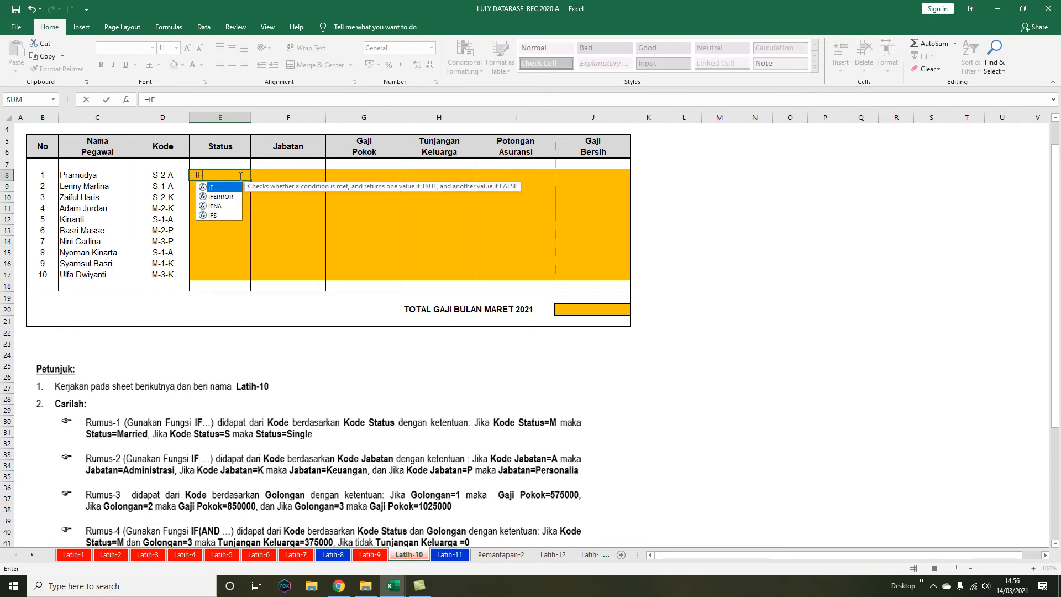
Set LEFT(D8;1)="M" as the condition of the IF formula in E8
type("(LEFT(")
left_click(156, 176)
type(";")
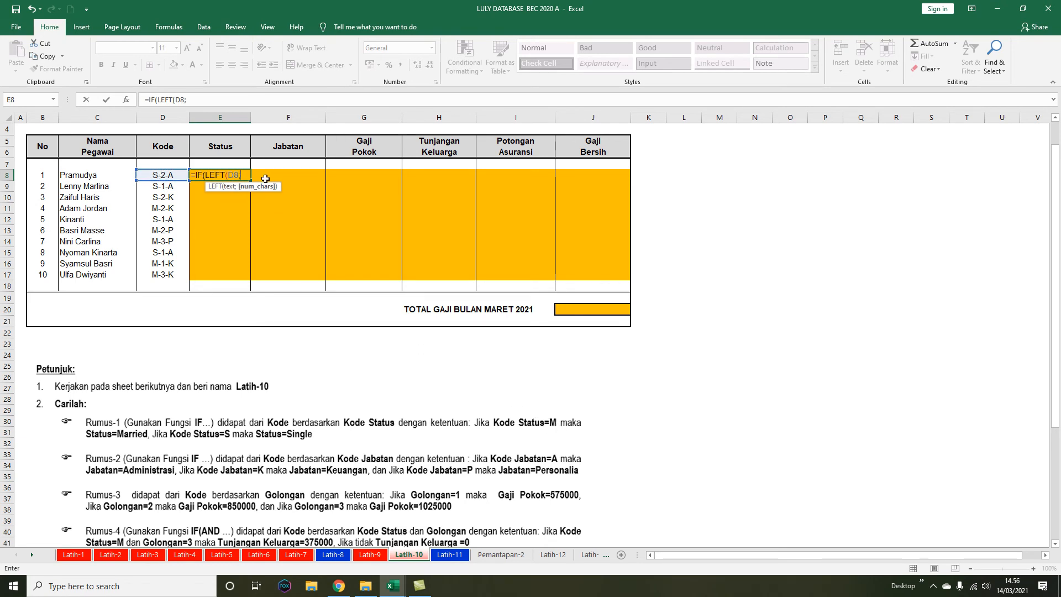
type("1)=")
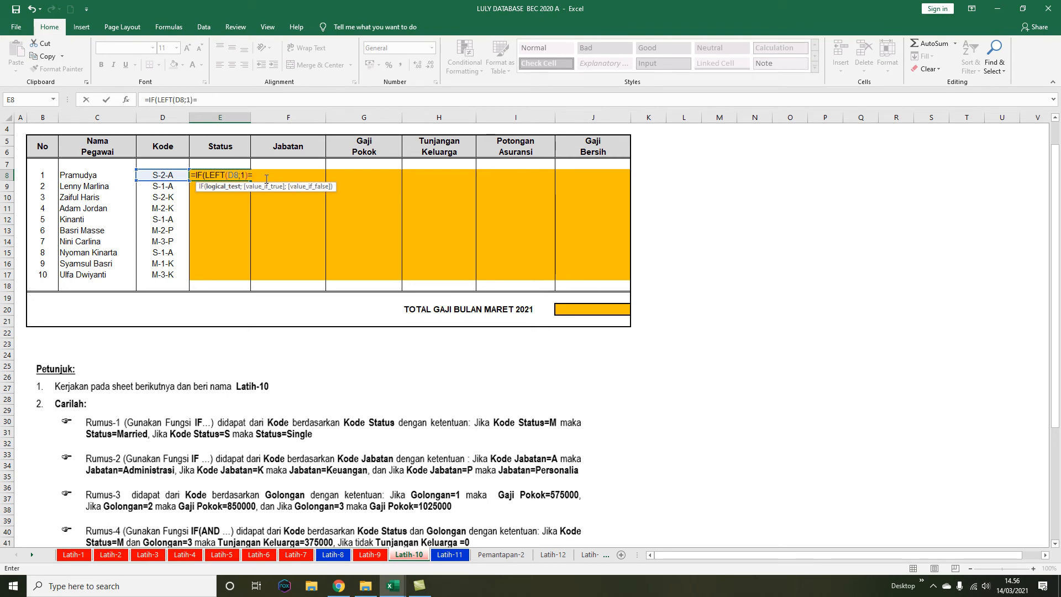
type("\"M\";\"")
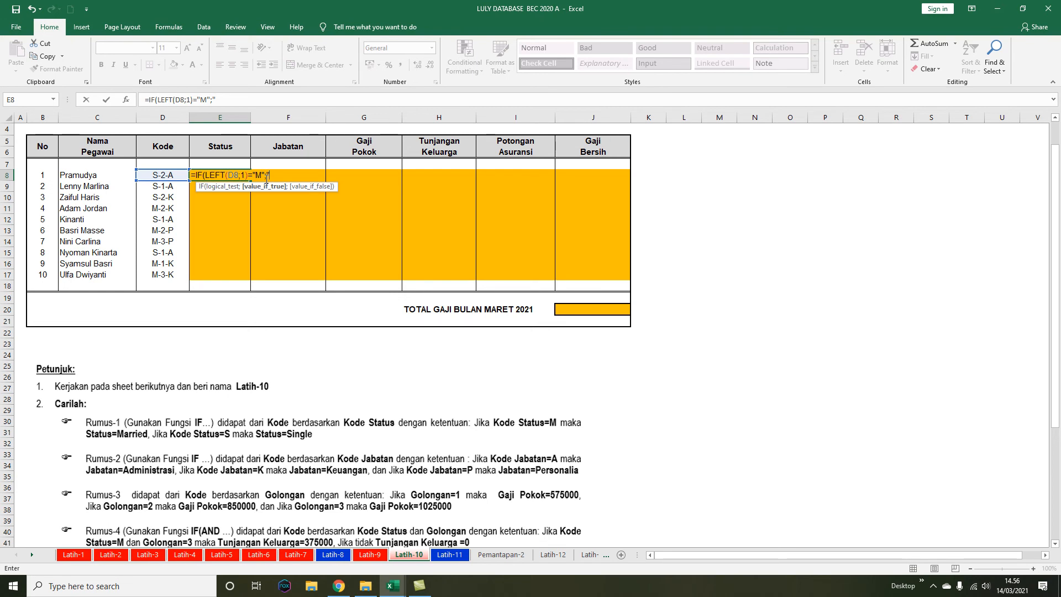
Complete the E8 formula with "MARRIED" as the true result and "SINGLE" as the false result, and fill it down to E17
type("MARR")
type("RRIED")
type("\";")
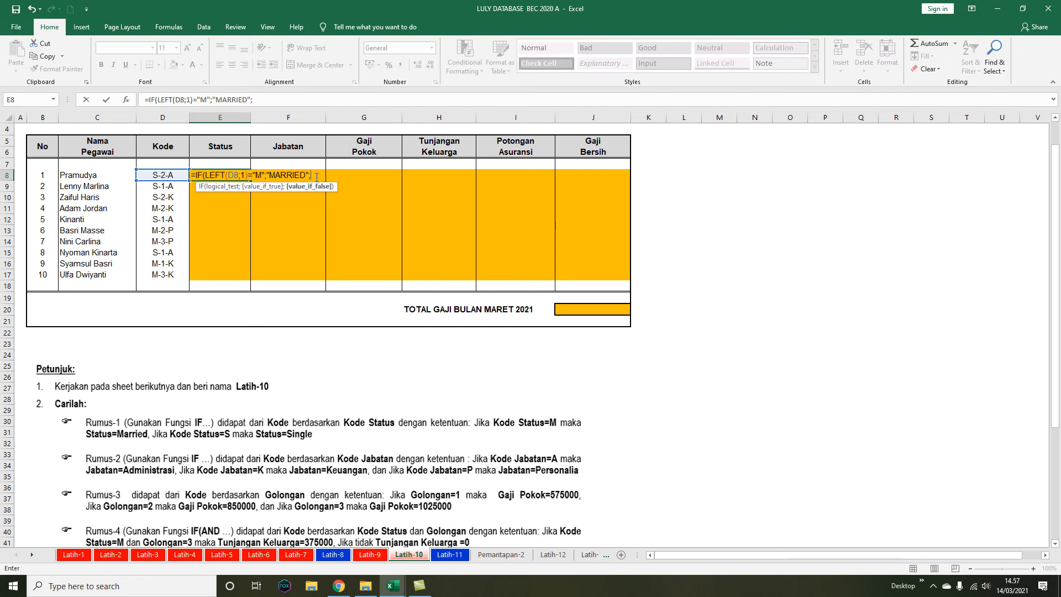
type("\"SINGLE\")")
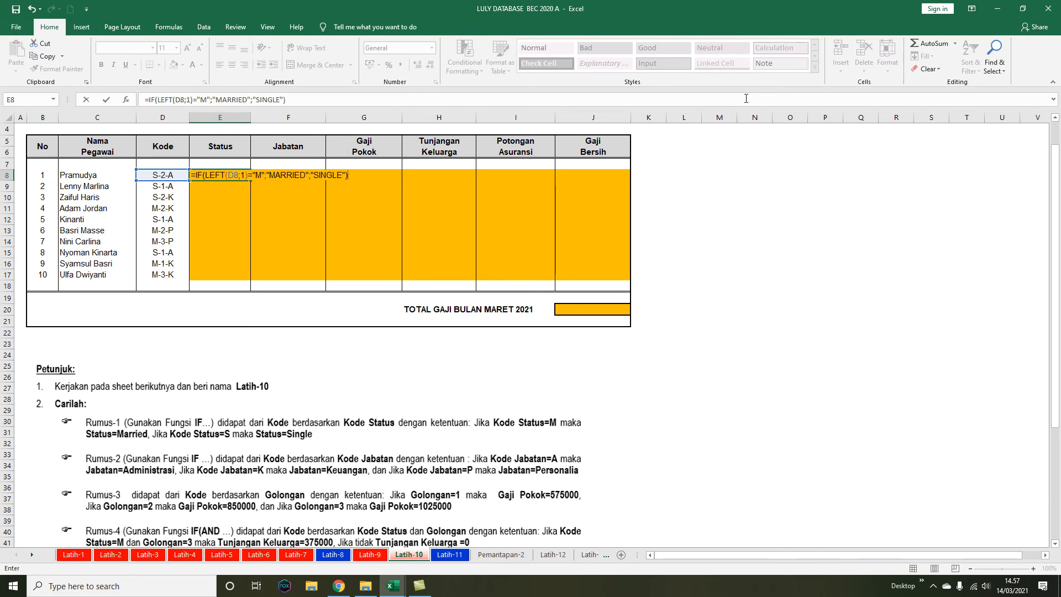
key("Return")
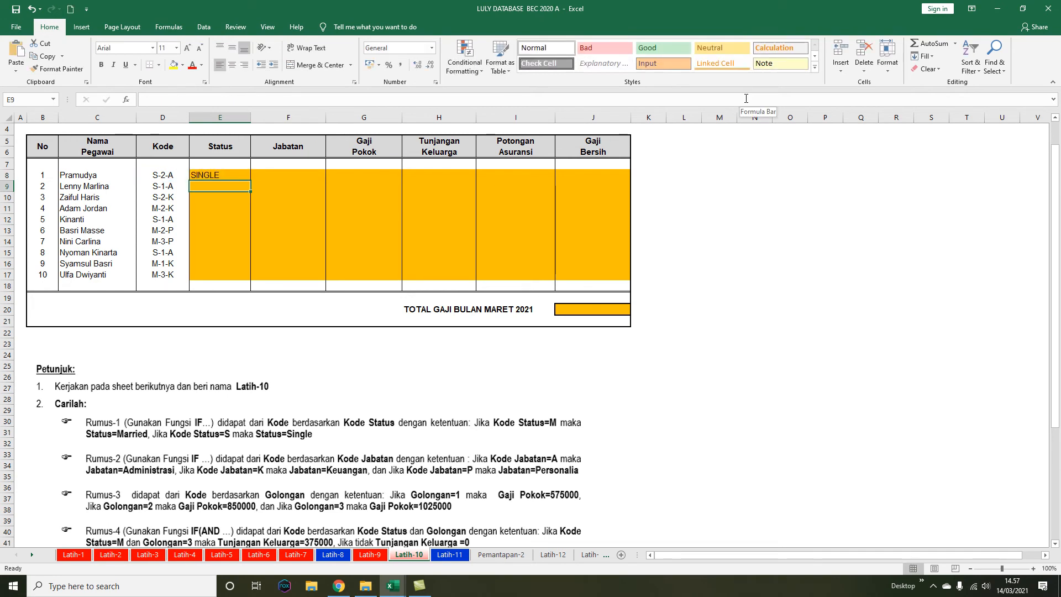
left_click(242, 177)
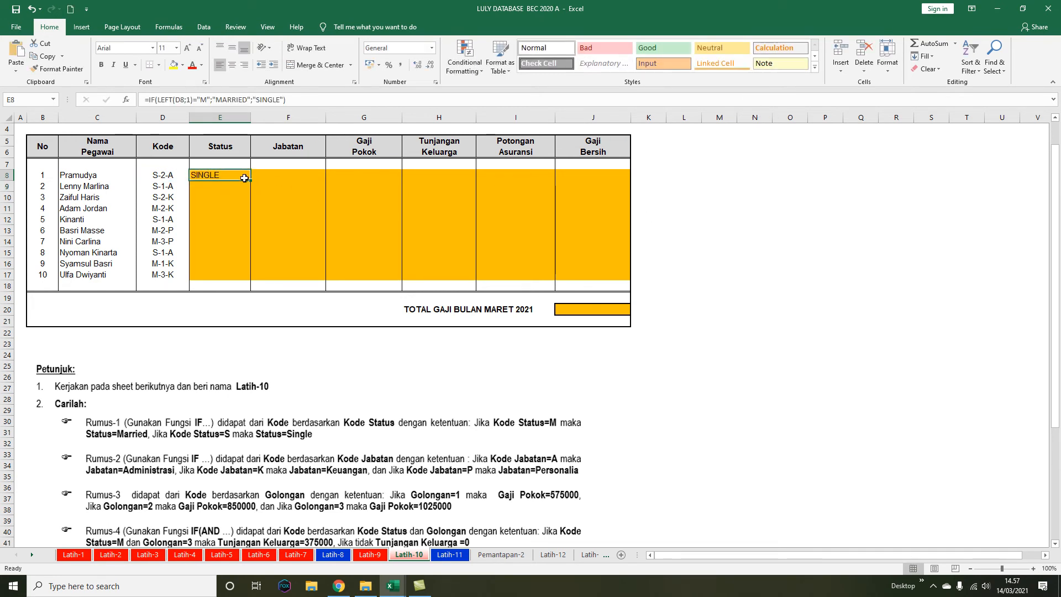
left_click_drag(250, 180, 248, 281)
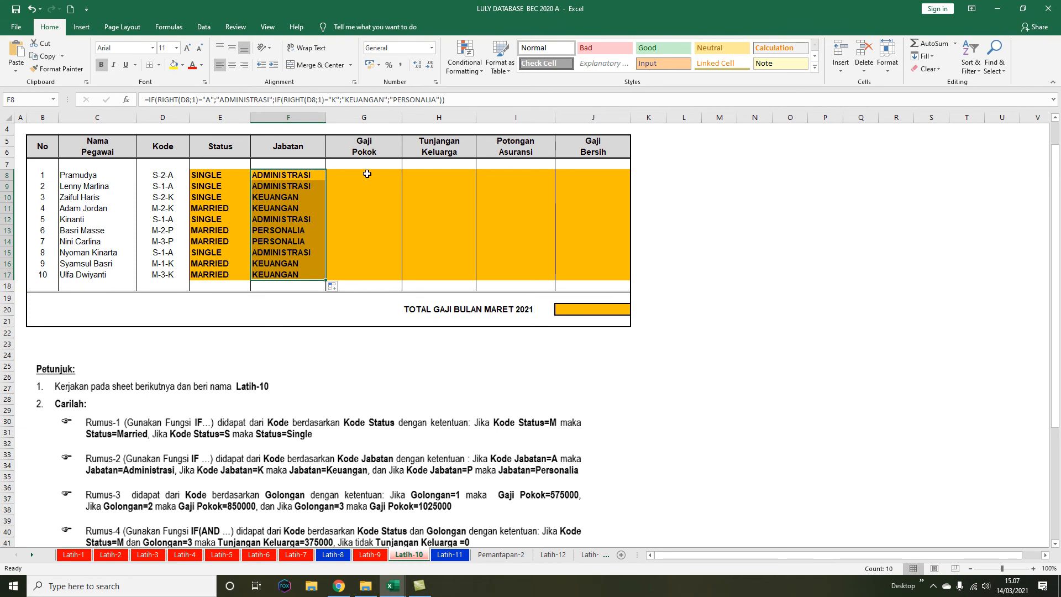
Read the Rumus-3 rule for Gaji Pokok against the Kode column, and review the formulas in E8 and F8
left_click(367, 174)
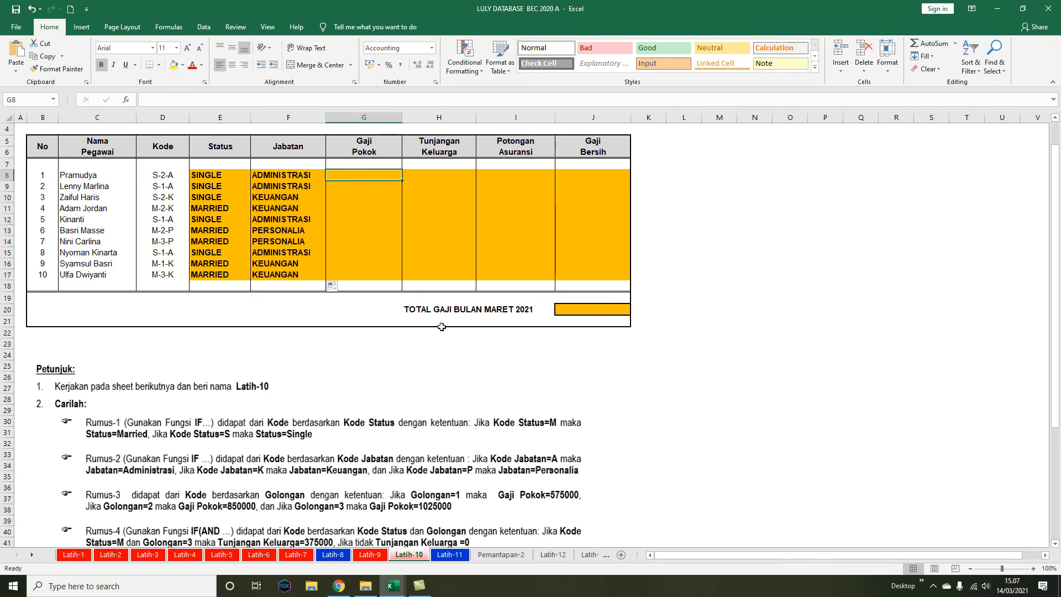
scroll(468, 459, "down", 2)
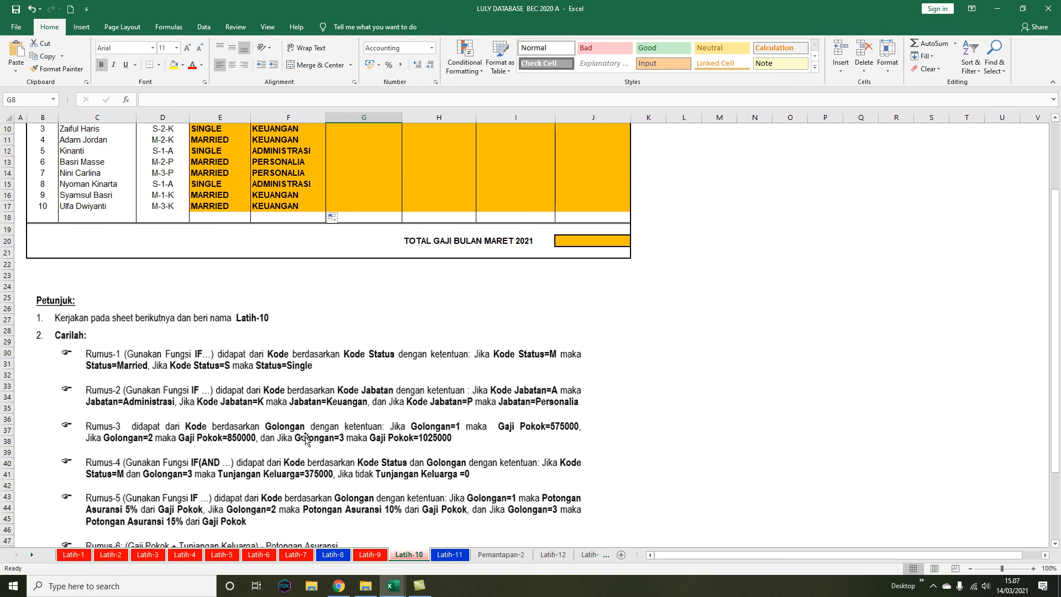
scroll(264, 345, "up", 3)
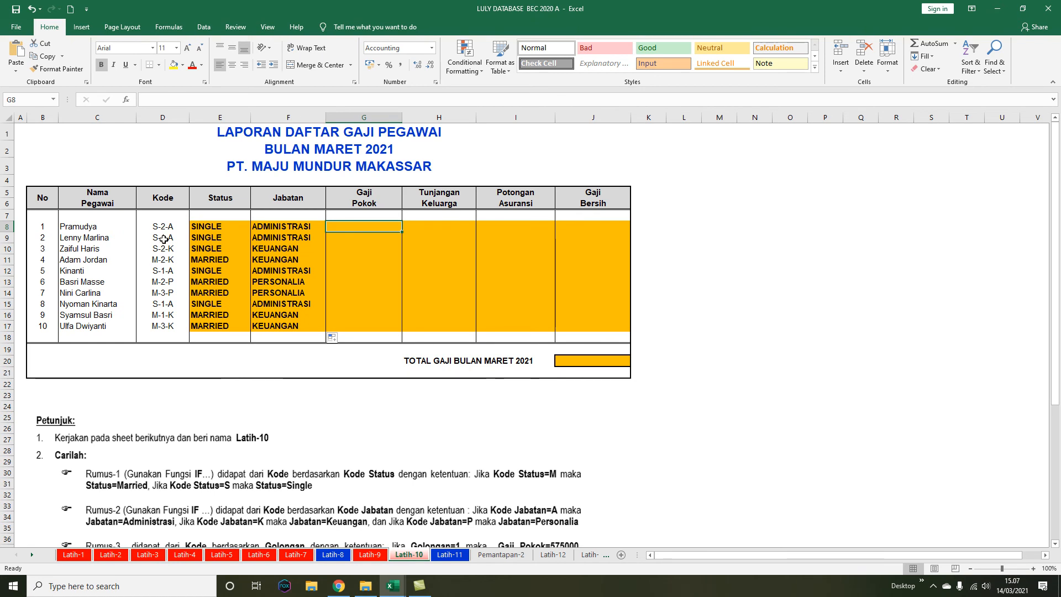
scroll(313, 461, "down", 3)
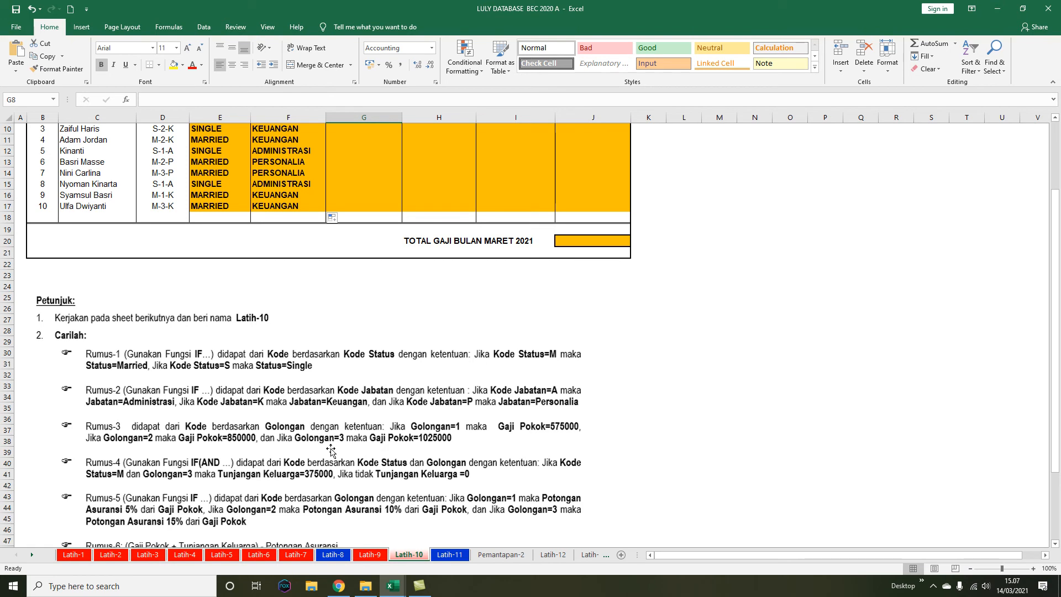
scroll(331, 451, "up", 3)
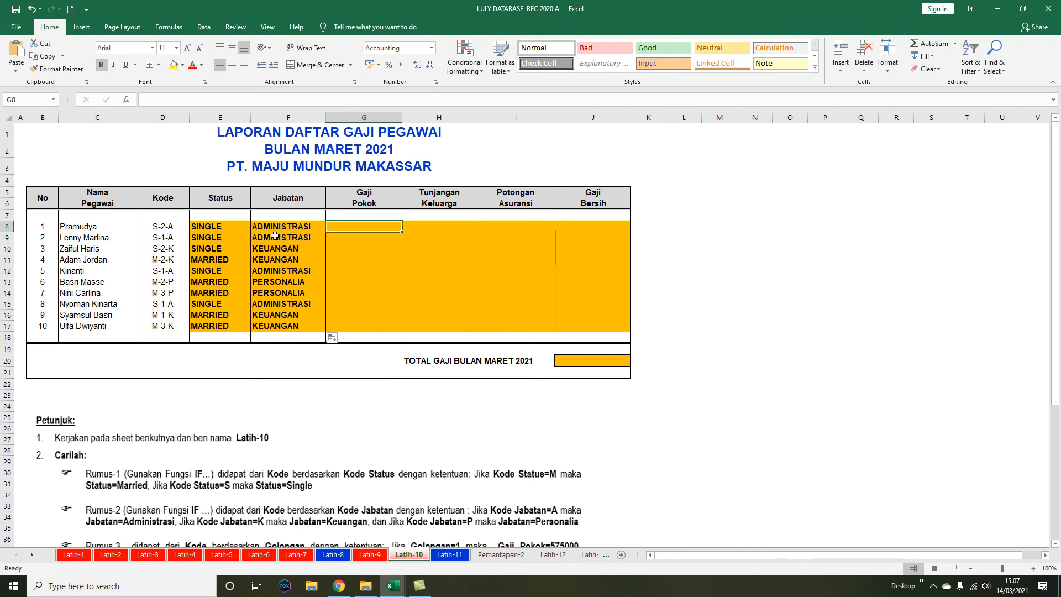
left_click(210, 228)
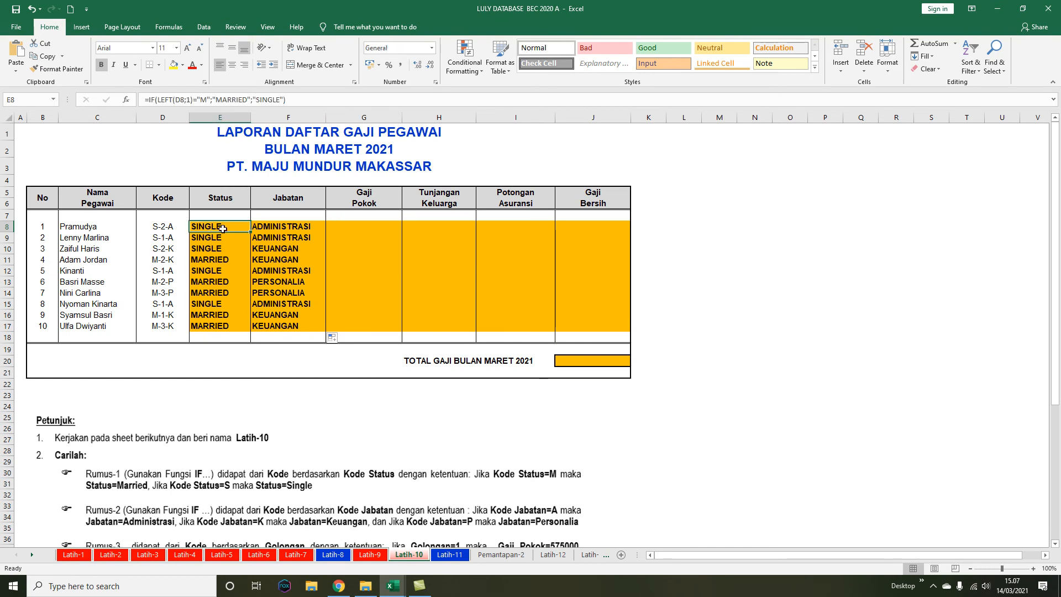
left_click(277, 229)
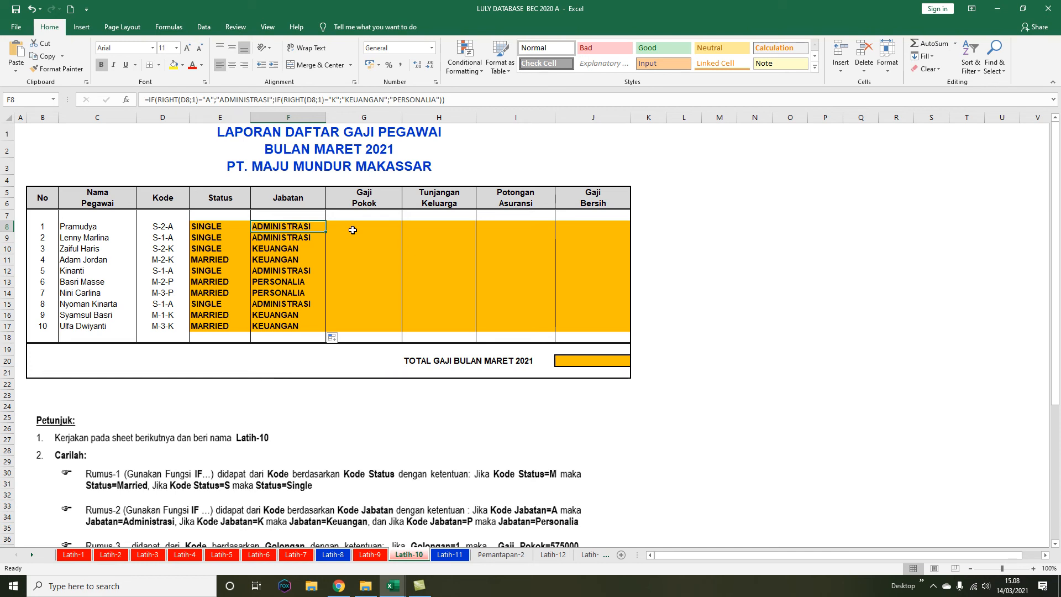
Move the Petunjuk picture up to just below row 17 and select G8 in the Gaji Pokok column
left_click(425, 487)
left_click_drag(424, 487, 430, 408)
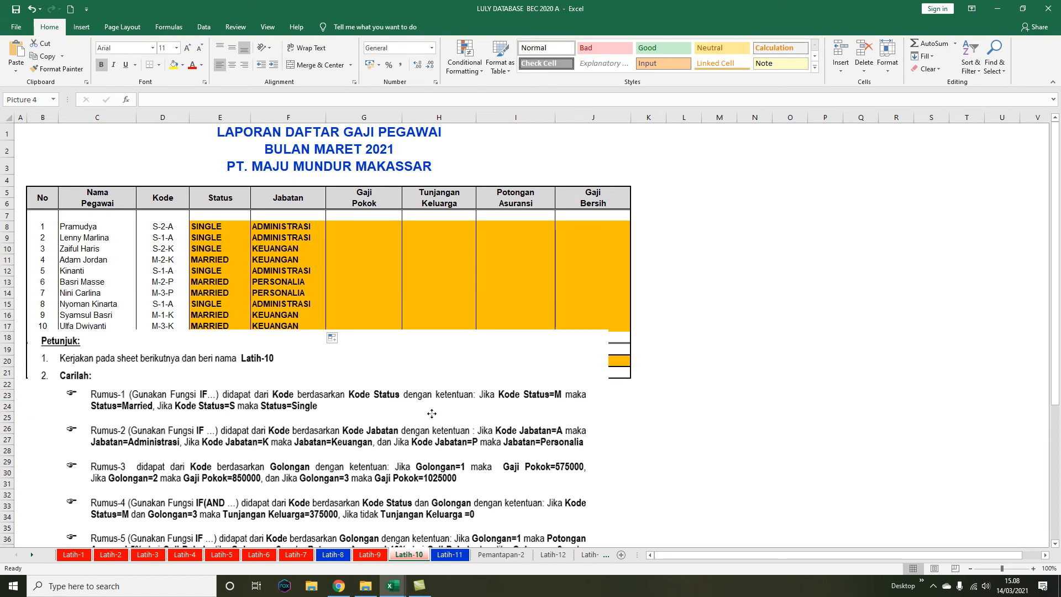
left_click(362, 225)
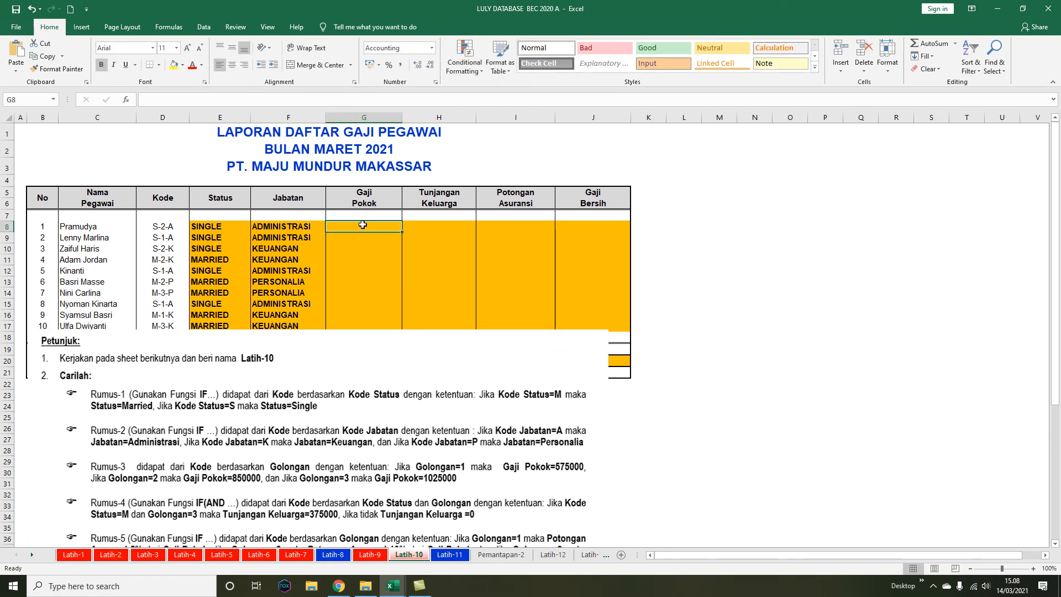
Start an IF formula in G8 with the condition MID(D8;3;1)="1" and 575000 as its true result
type("=IF")
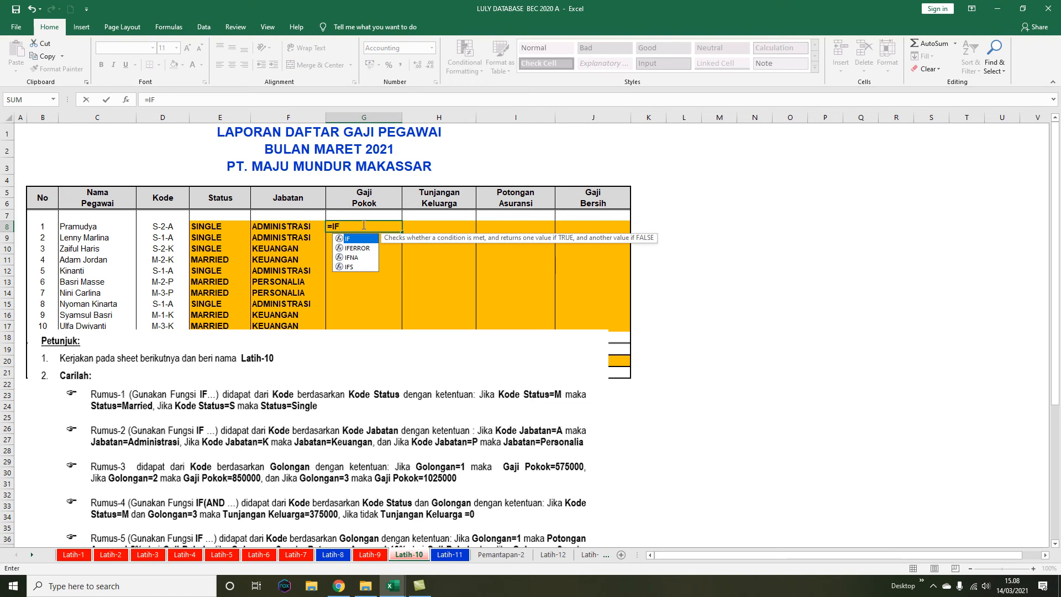
type("(")
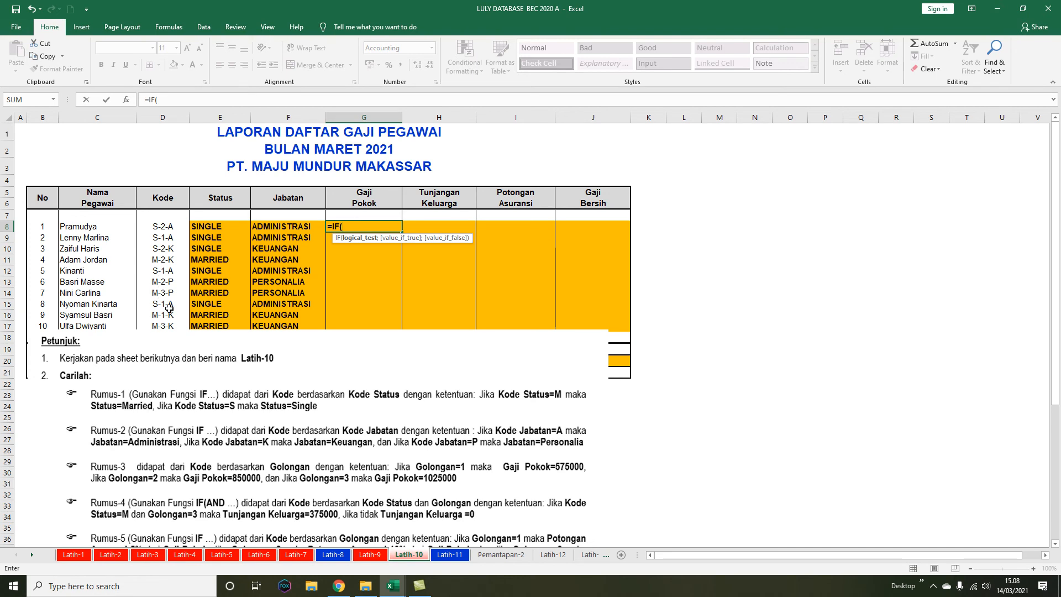
type("M")
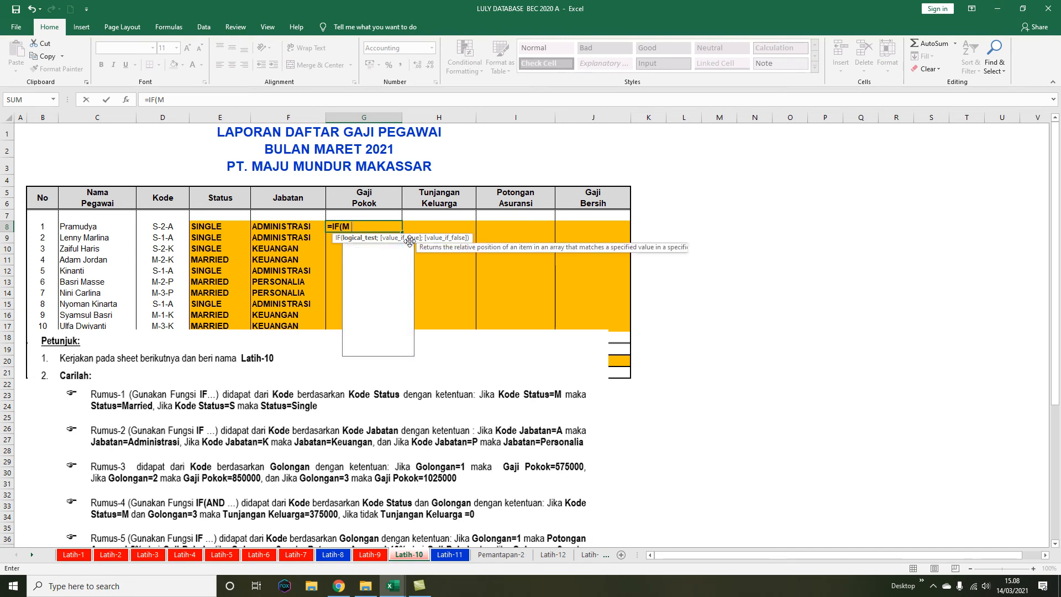
type("ID(")
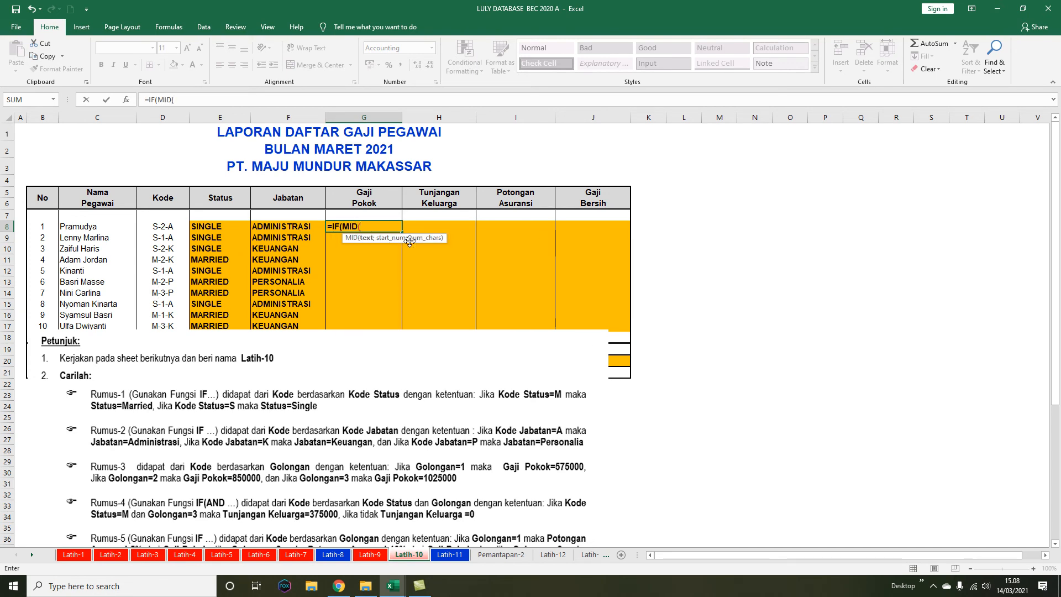
left_click(164, 227)
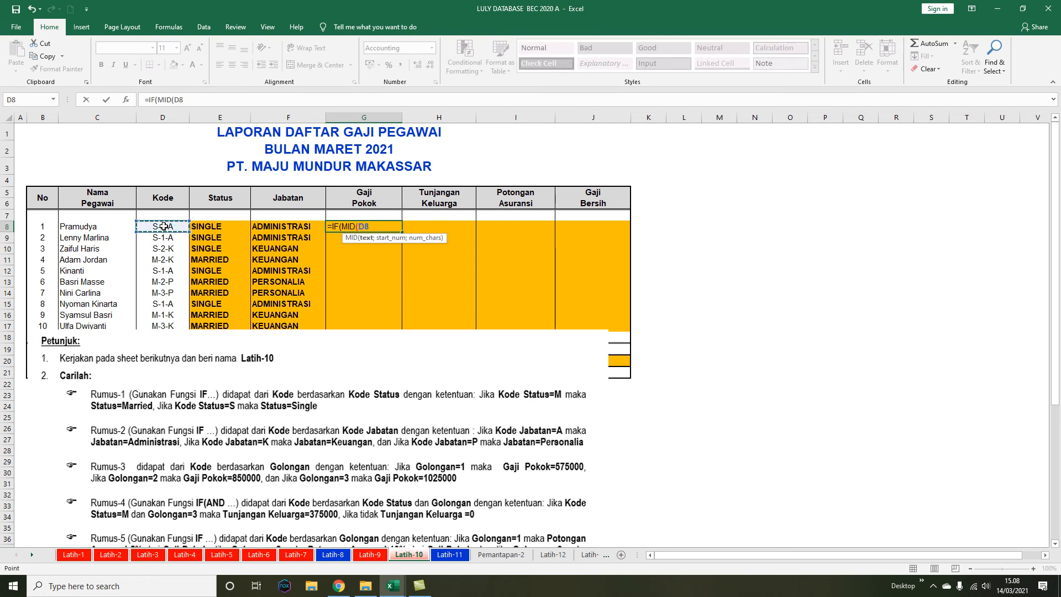
type(";")
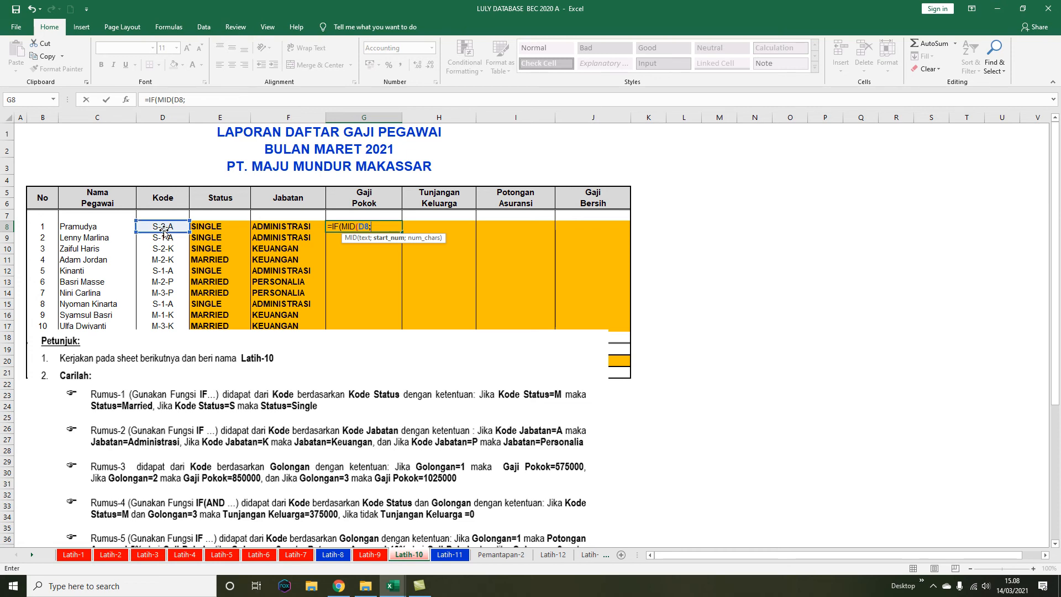
type("3;1)=")
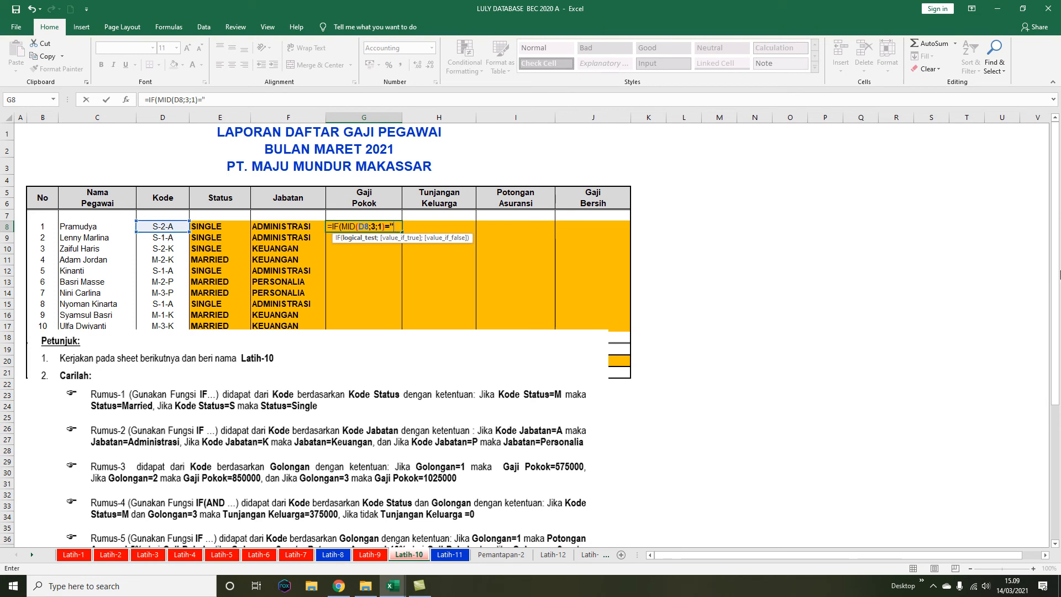
type("1\";")
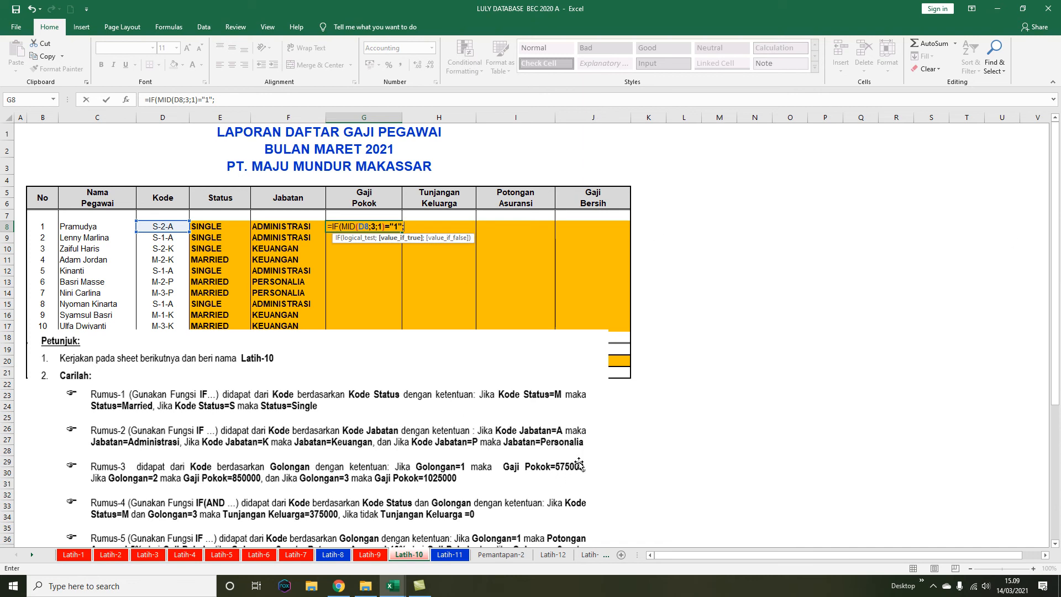
type("575000;")
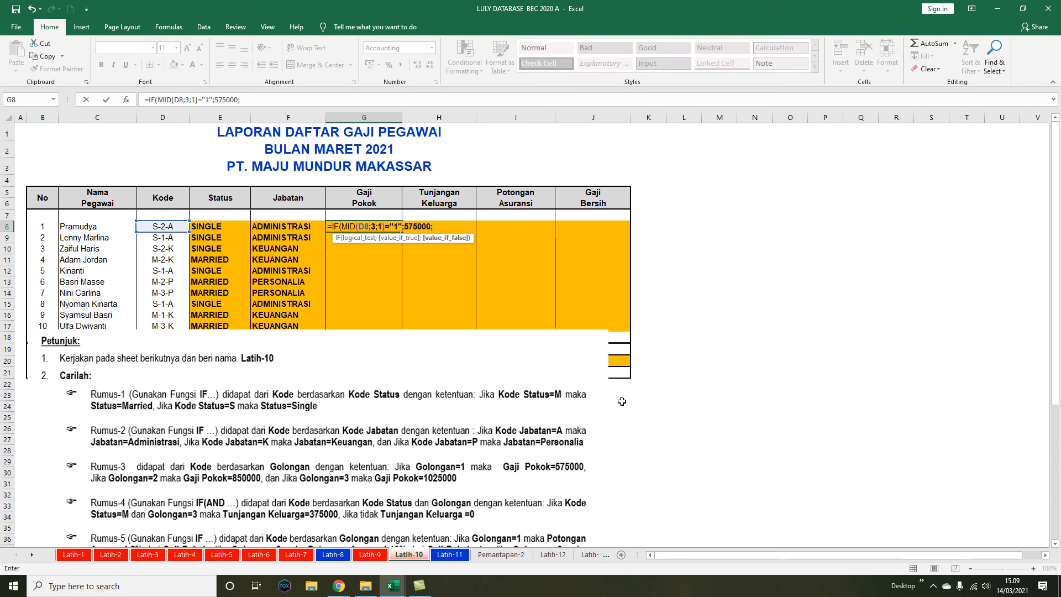
Complete the G8 formula with a nested IF testing MID(D8;3;1)="2", returning 850000 if true and 1025000 otherwise
type("IF(MID")
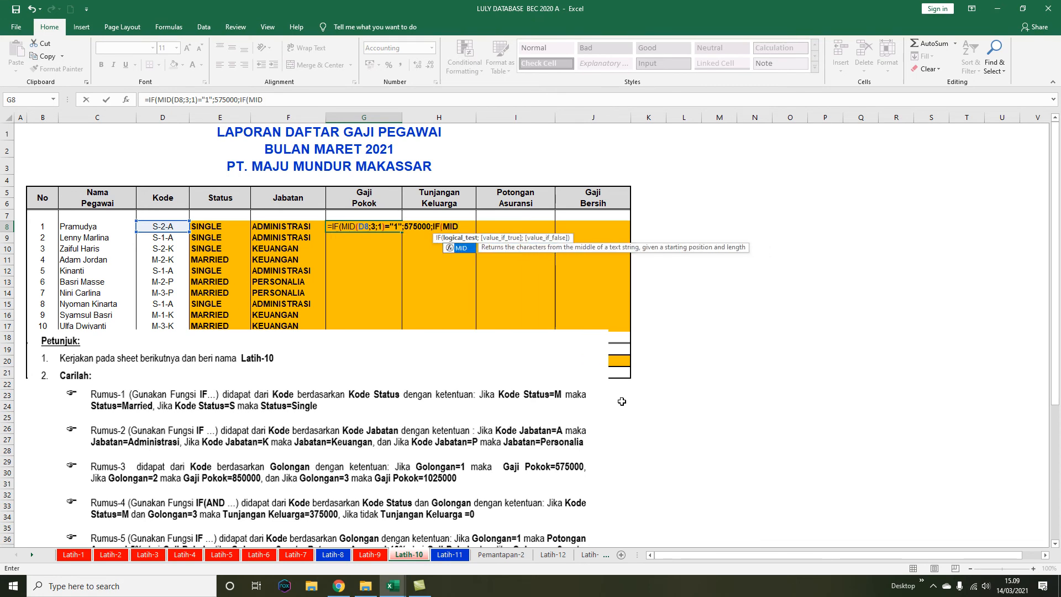
type("(")
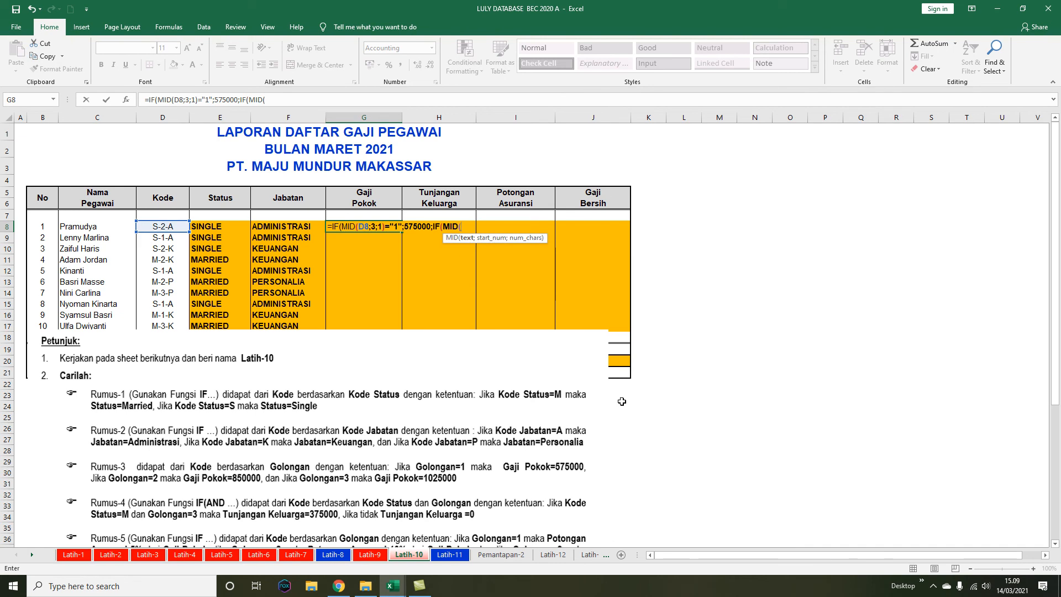
type("D8;3;1)=\"2\"")
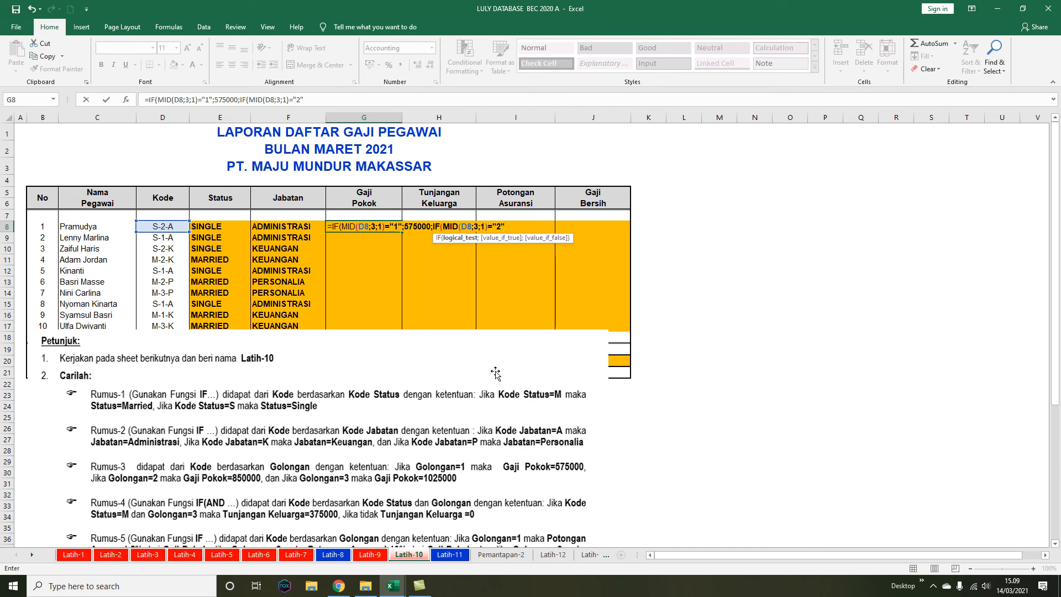
type(";850000")
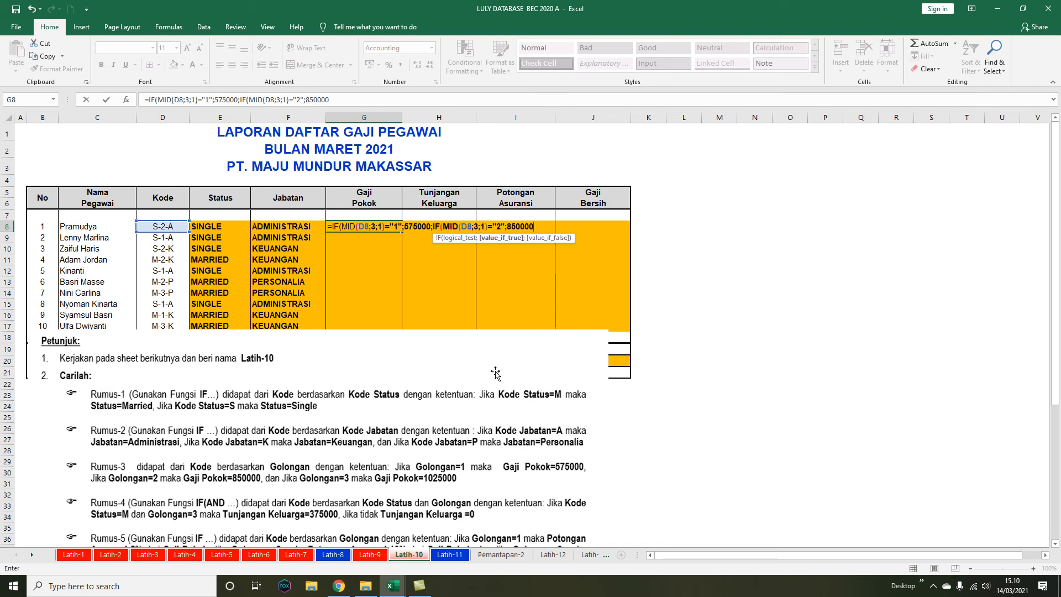
type(";")
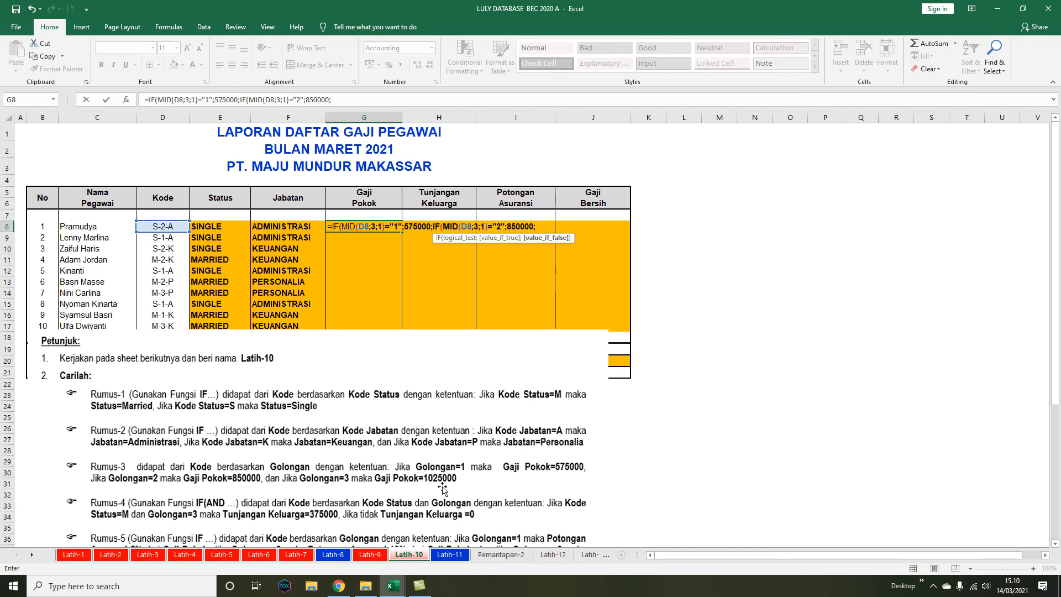
type("1025000))")
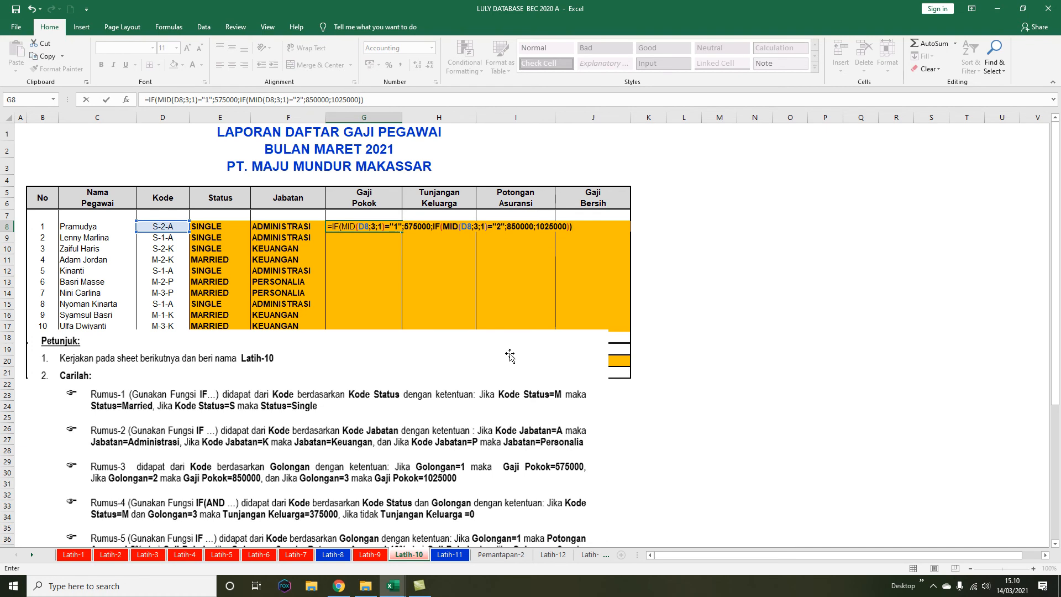
key("Return")
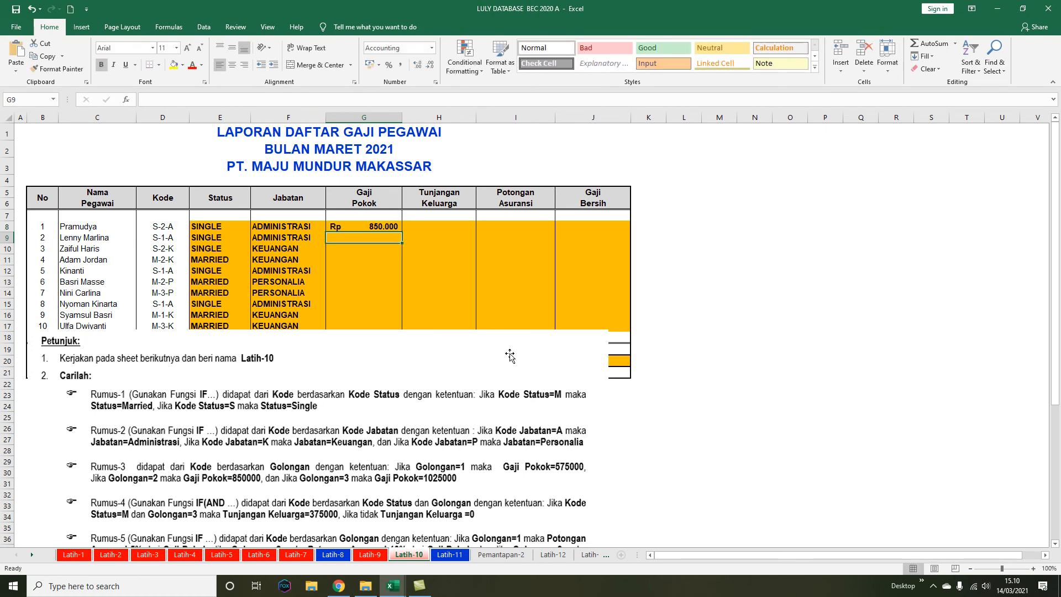
Move the Petunjuk picture down clear of the table and fill the G8 formula down to G17
left_click_drag(392, 384, 398, 452)
left_click(397, 228)
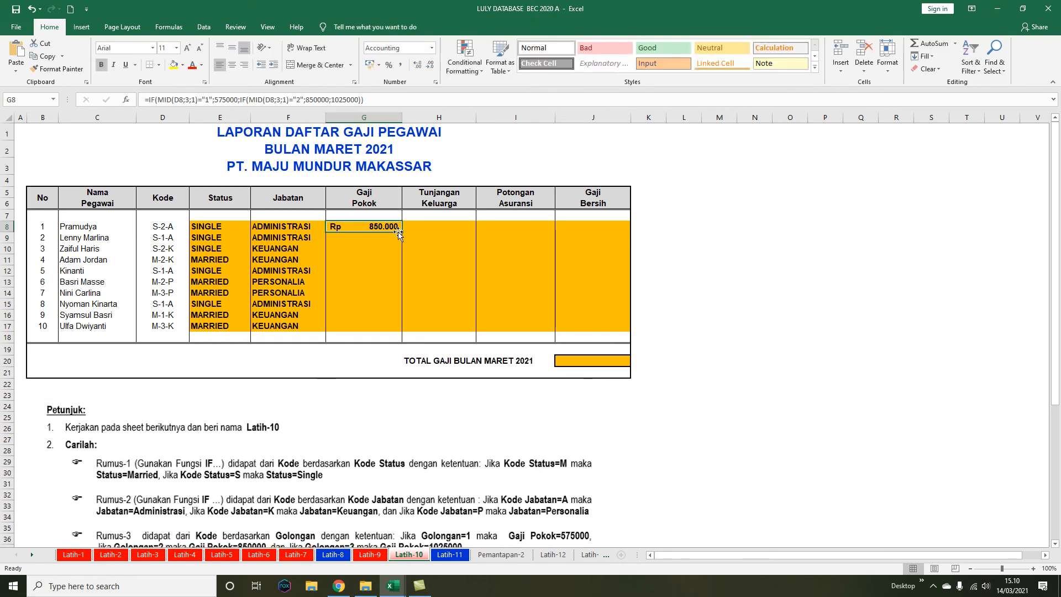
left_click_drag(402, 233, 404, 330)
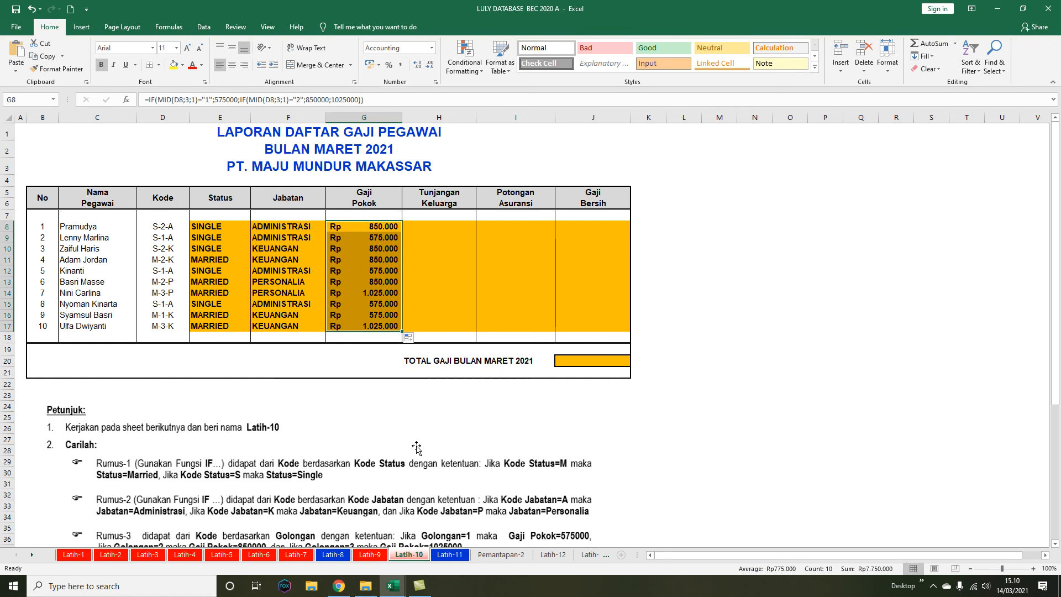
Move the Petunjuk picture up to row 12 to show Rumus-4 through Rumus-6, and select H8 in the Tunjangan Keluarga column
left_click(434, 226)
left_click_drag(474, 511, 484, 383)
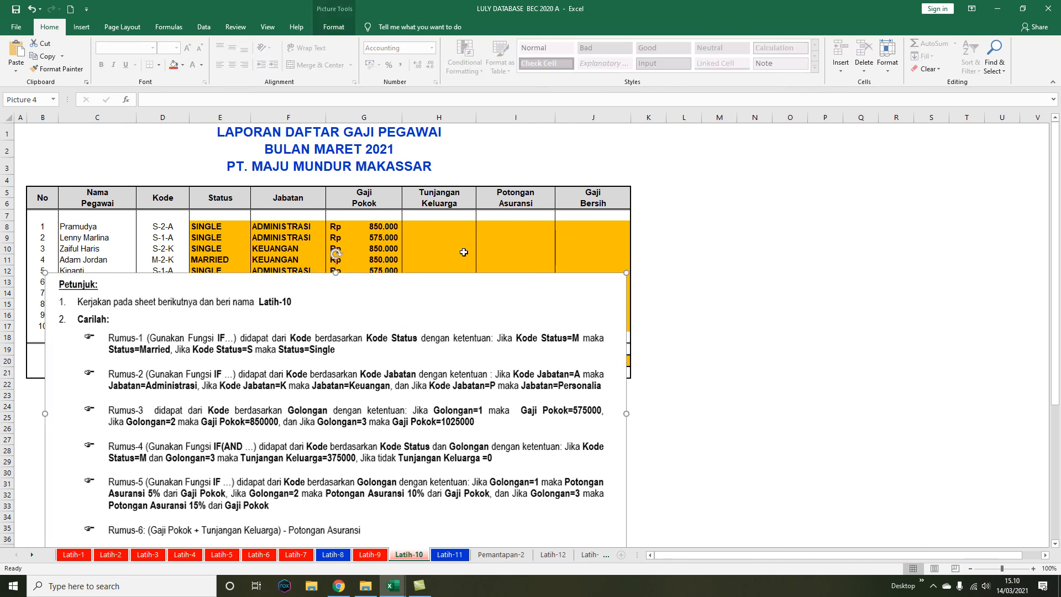
left_click(457, 226)
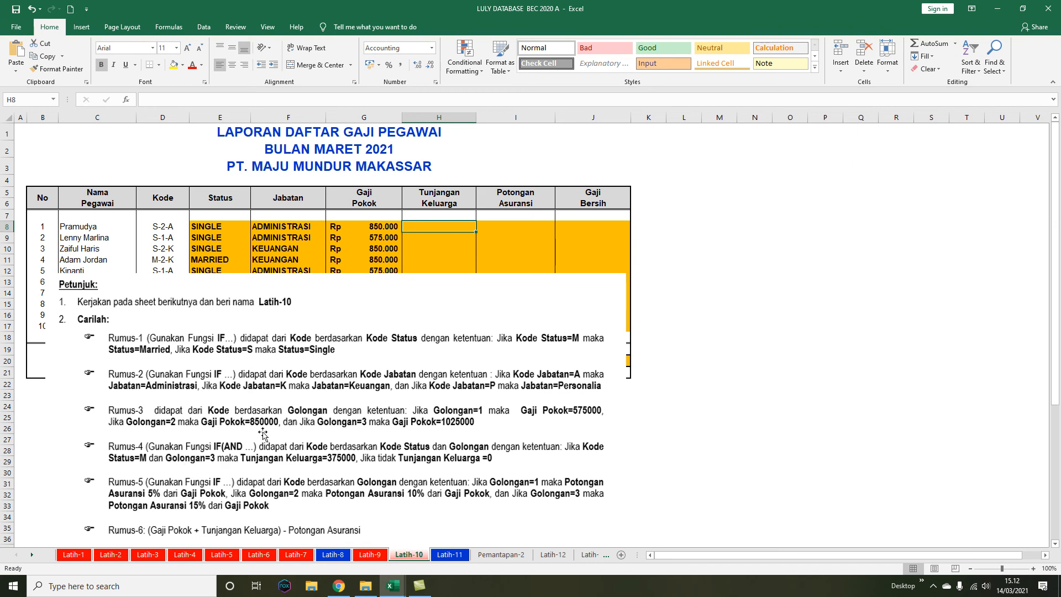
Start an IF formula in H8 with LEFT(D8;1)="M" as its first condition
type("=")
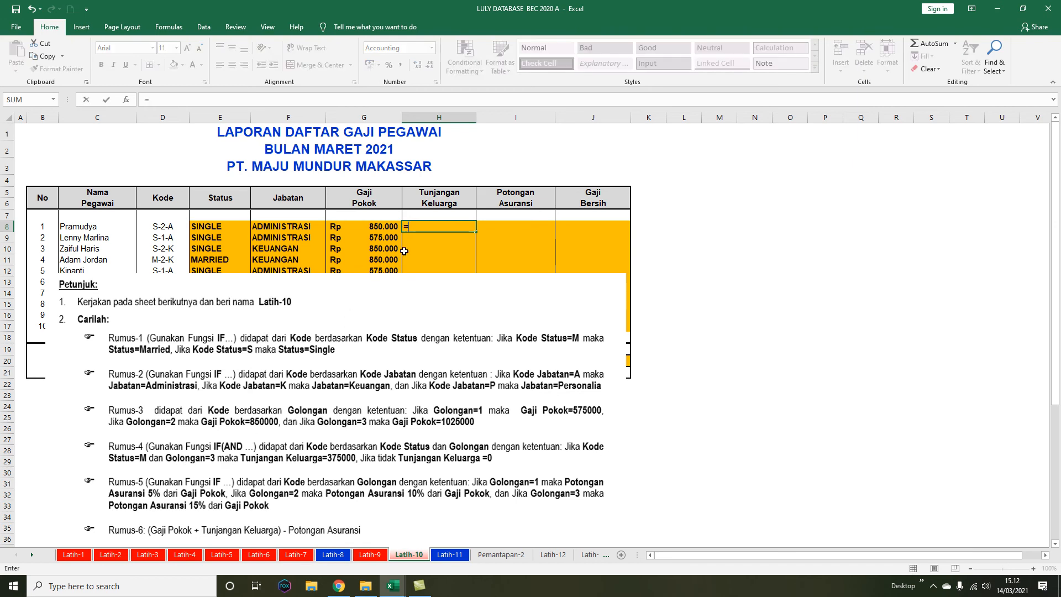
type("IF(")
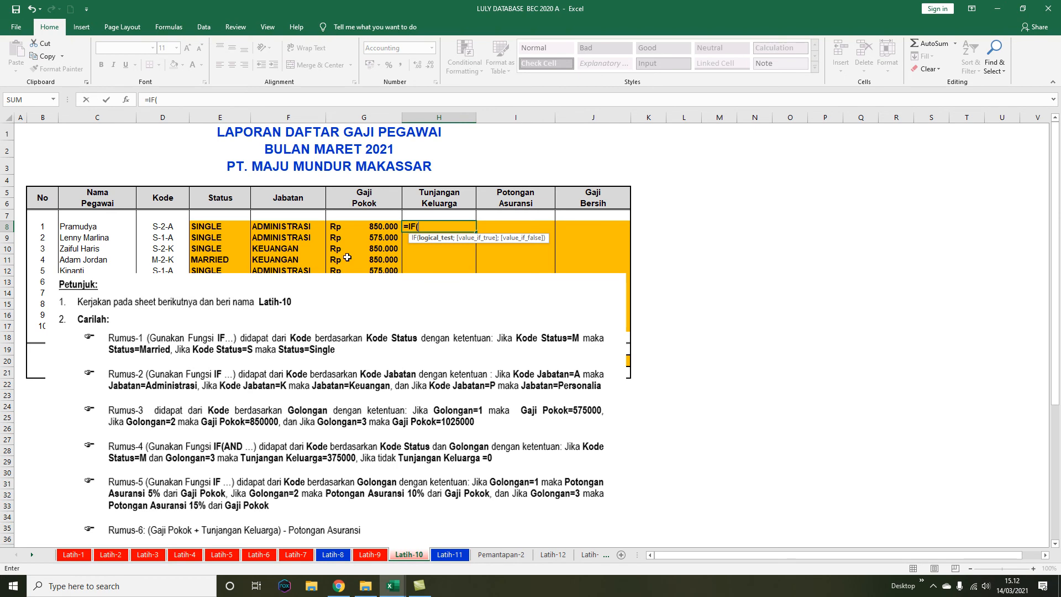
type("LEFT(")
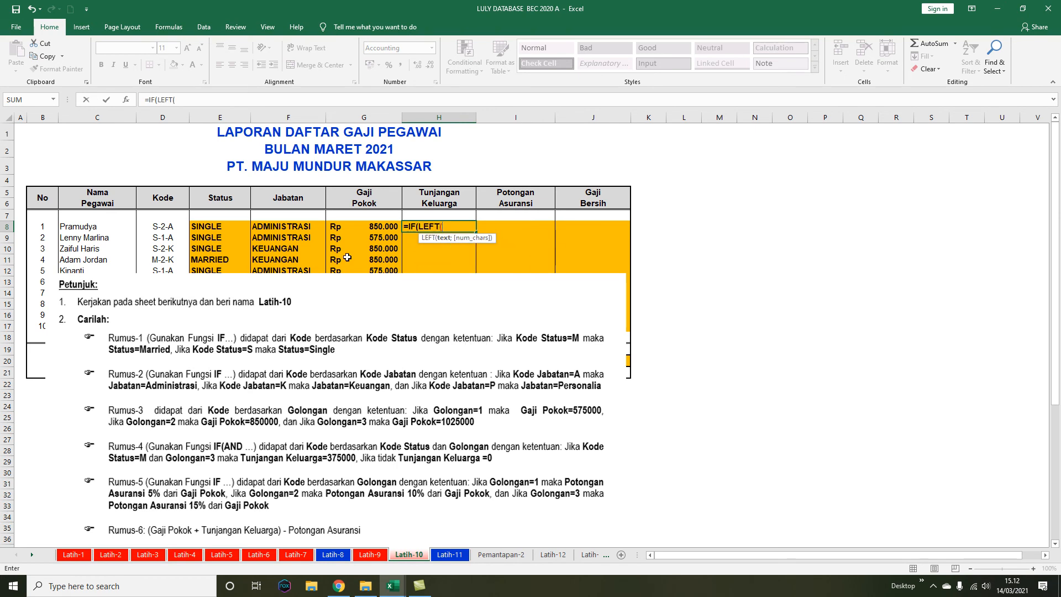
left_click(156, 227)
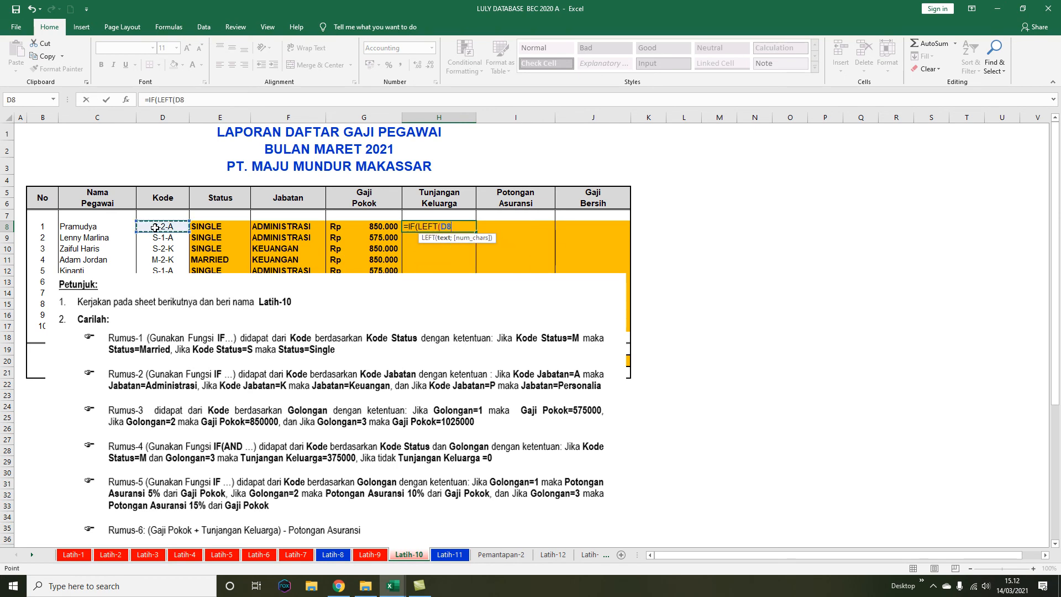
type(";1)")
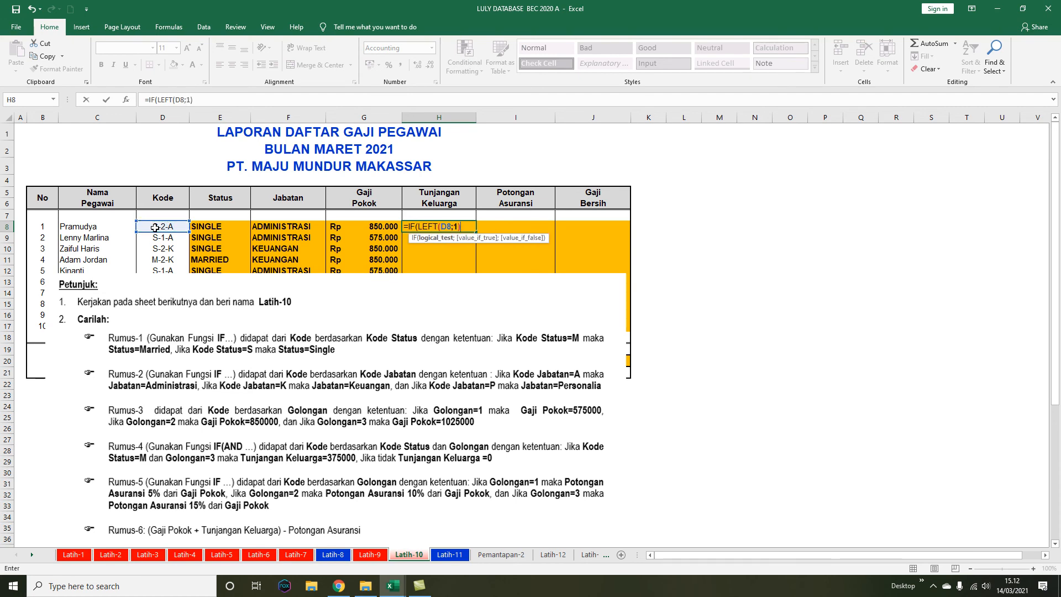
type("=\"m")
key("BackSpace")
type("M\"")
type(";")
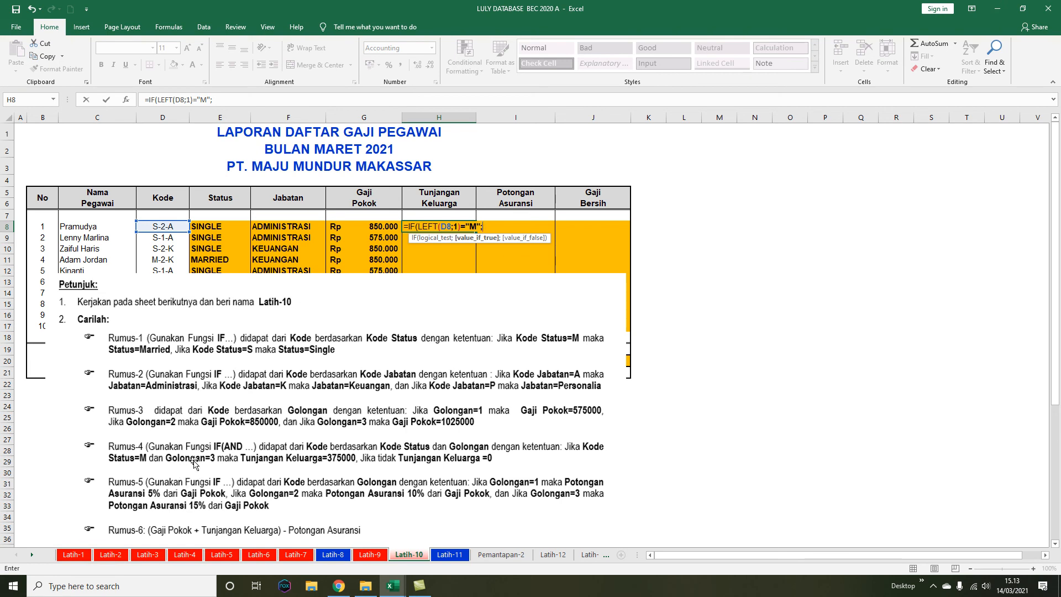
Add MID(D8;3;1)="3" as the second condition of the H8 formula and close the conditions
type("MID(")
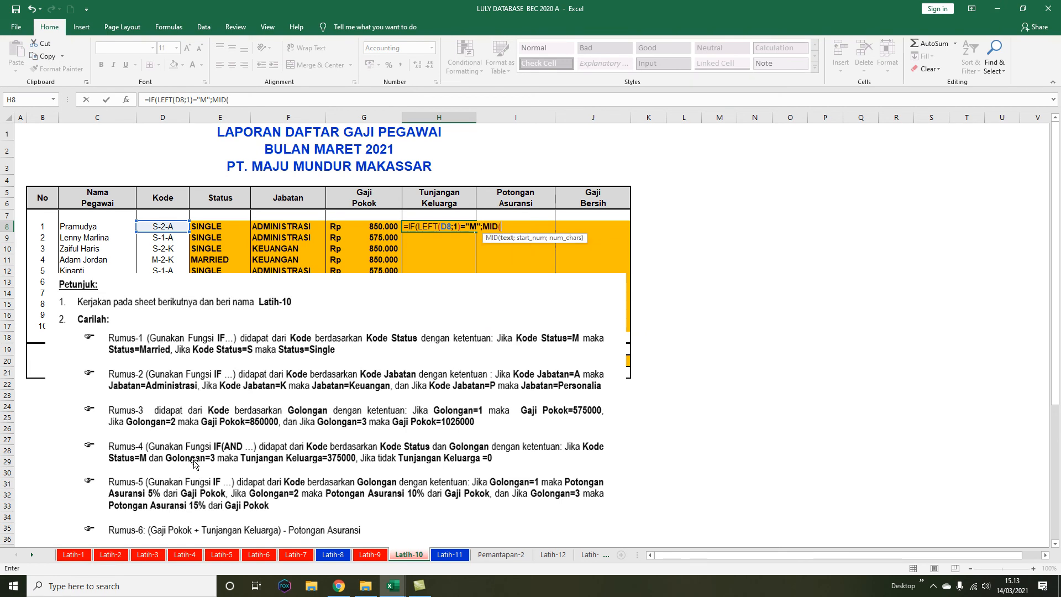
left_click(172, 226)
type(";3;1")
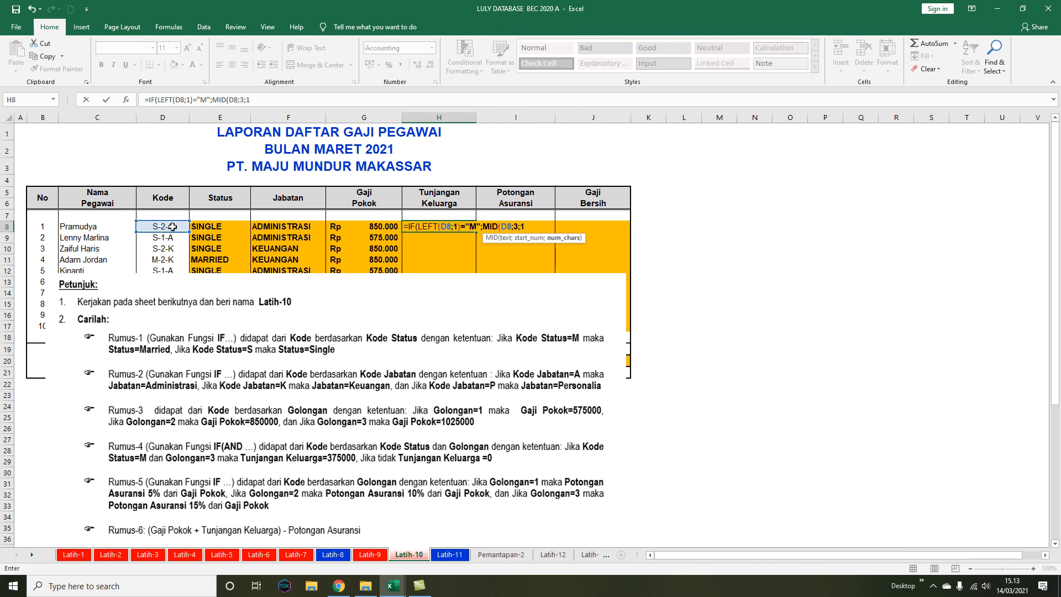
type(")")
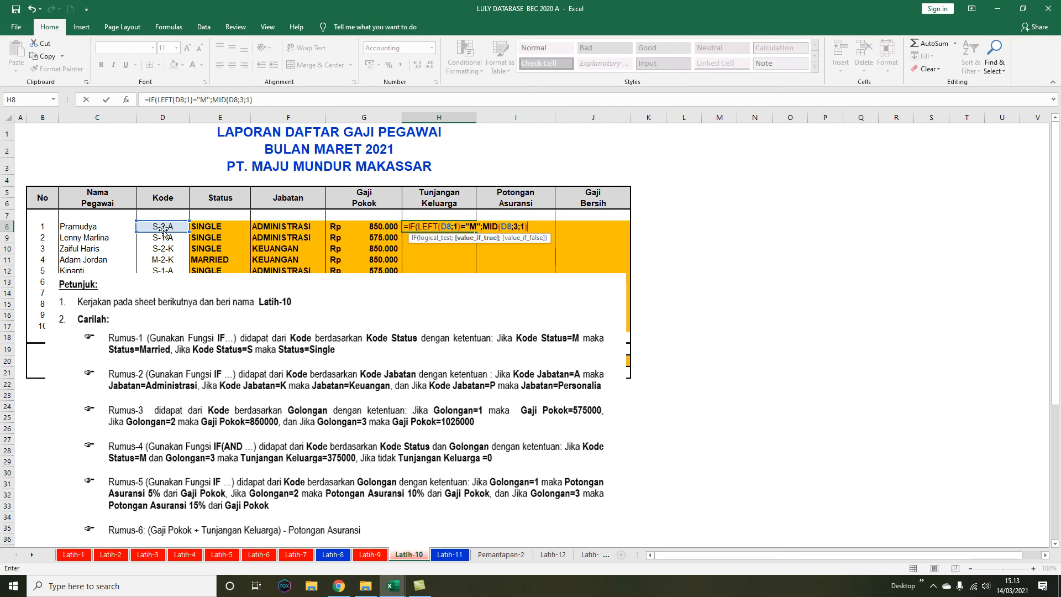
type("=\"3")
type("\")")
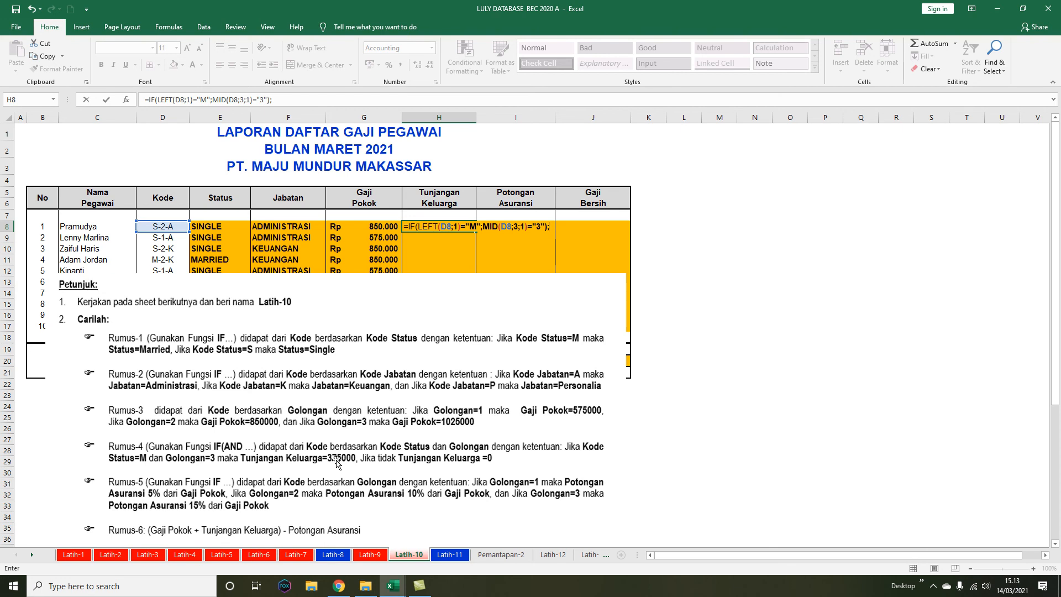
Give the H8 formula 375000 as the true result and 0 as the false result, and try to enter it
type("375000")
type(";0)")
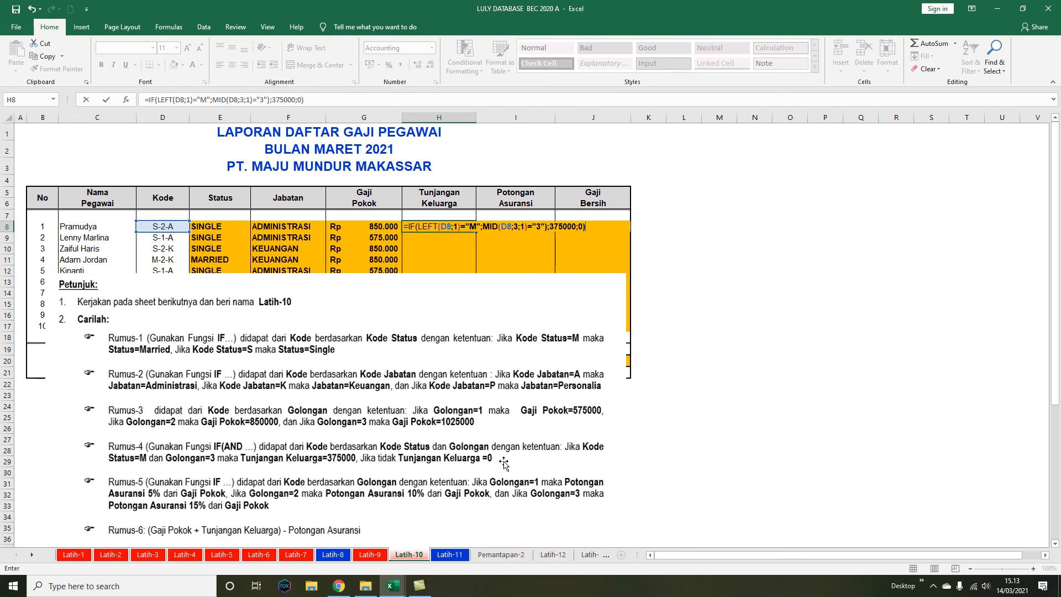
key("Return")
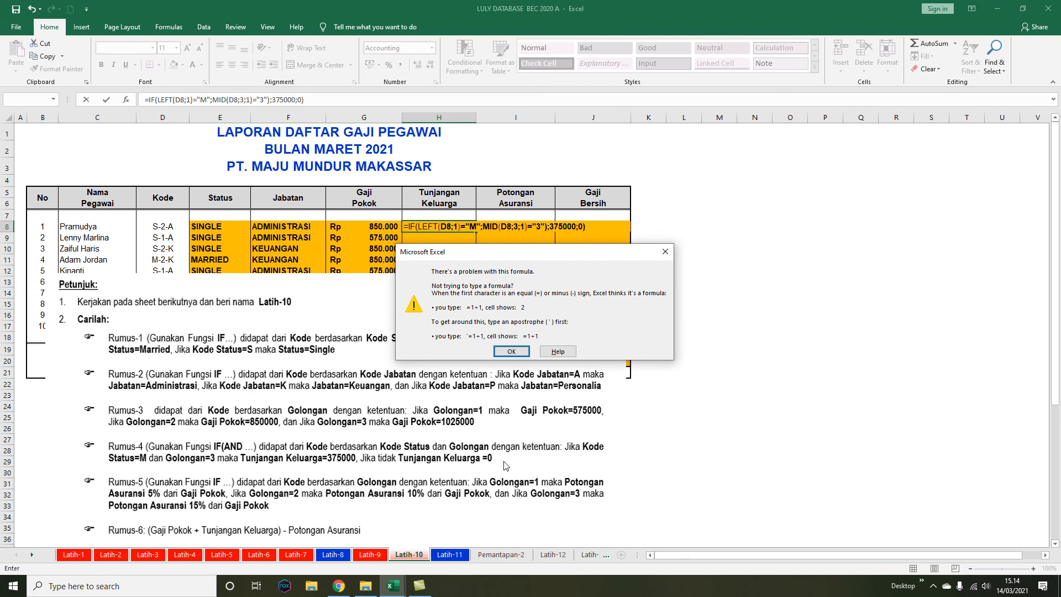
key("Return")
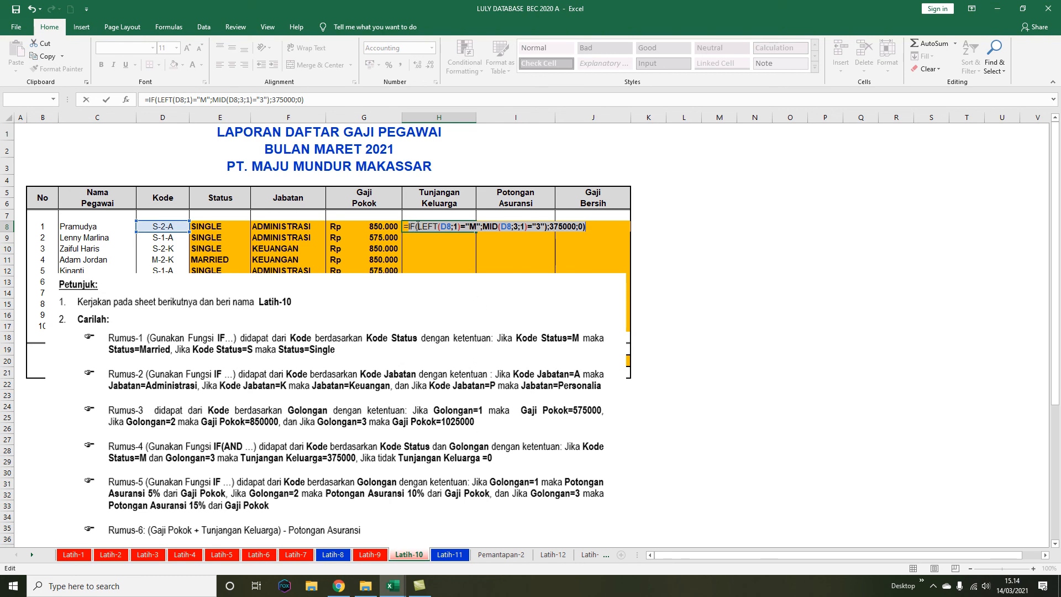
Wrap the LEFT and MID conditions of the H8 formula in an AND function and enter the formula
left_click(418, 226)
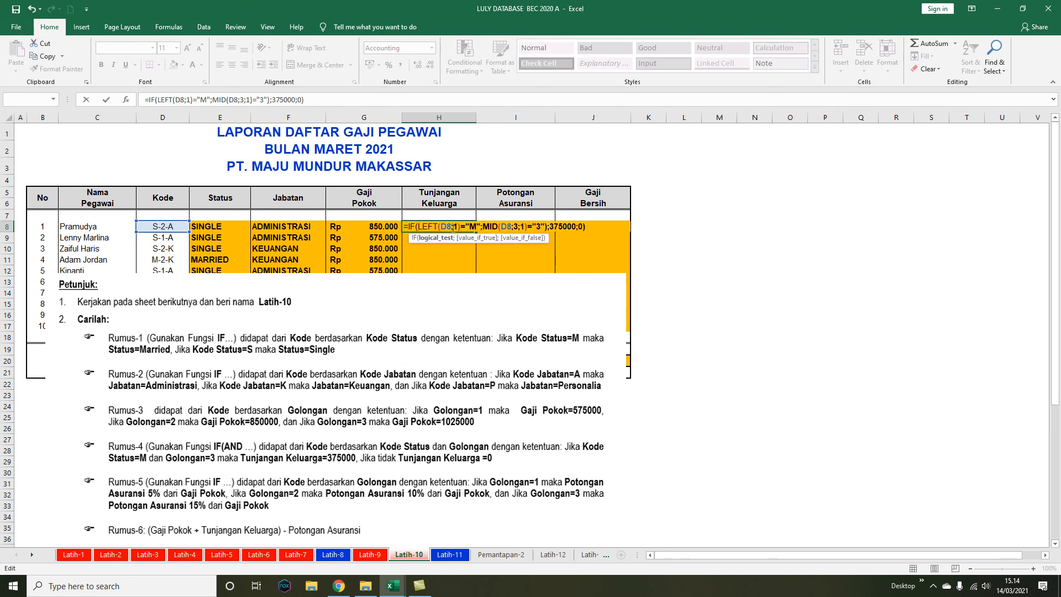
type("AND(")
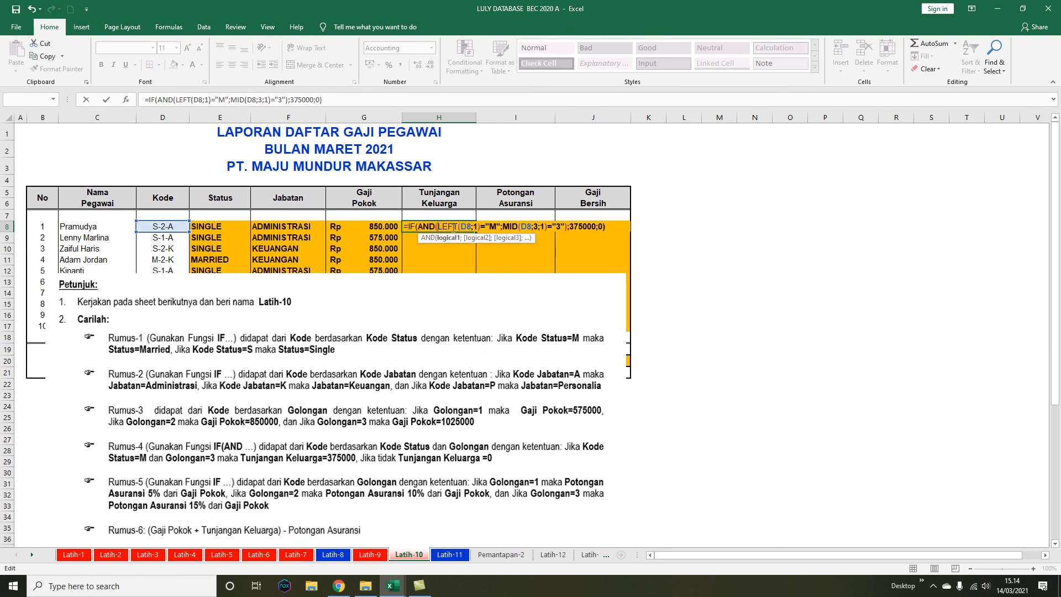
key("Return")
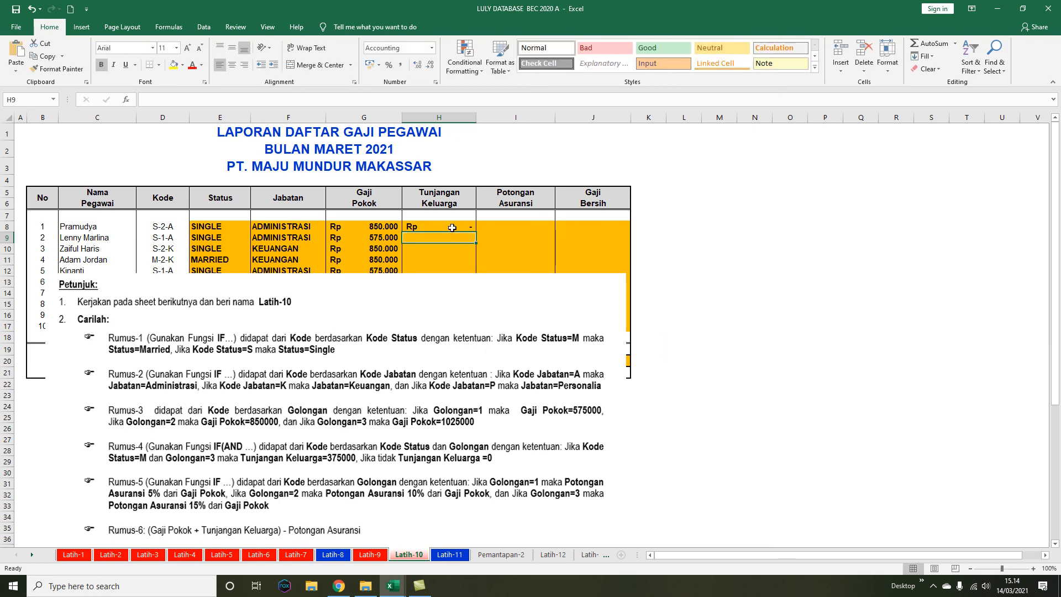
Move the Petunjuk picture down below the table and fill the H8 formula down to H17
left_click_drag(430, 380, 406, 505)
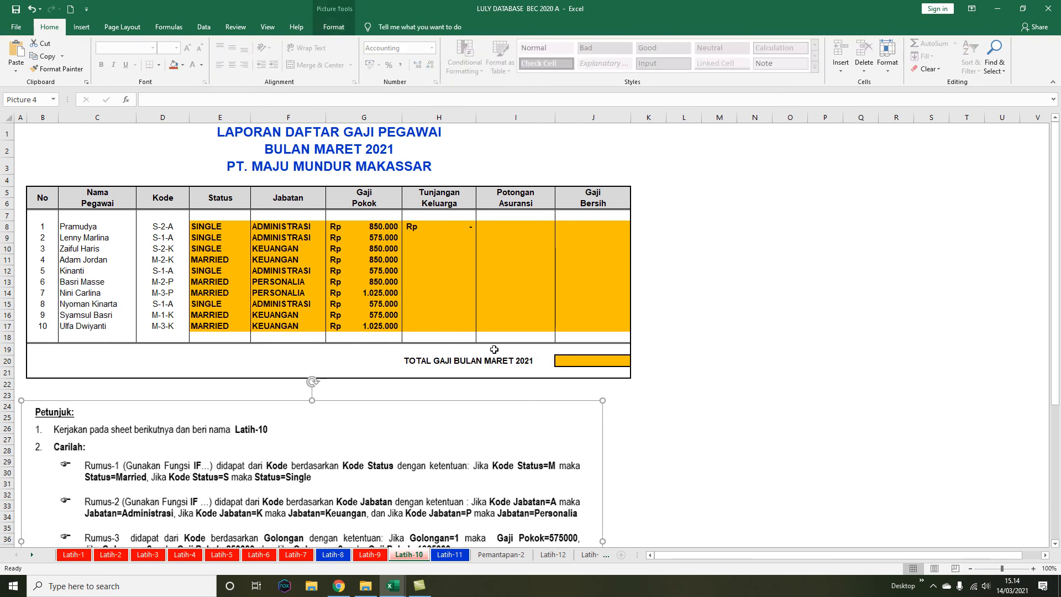
left_click(467, 228)
left_click_drag(475, 231, 479, 334)
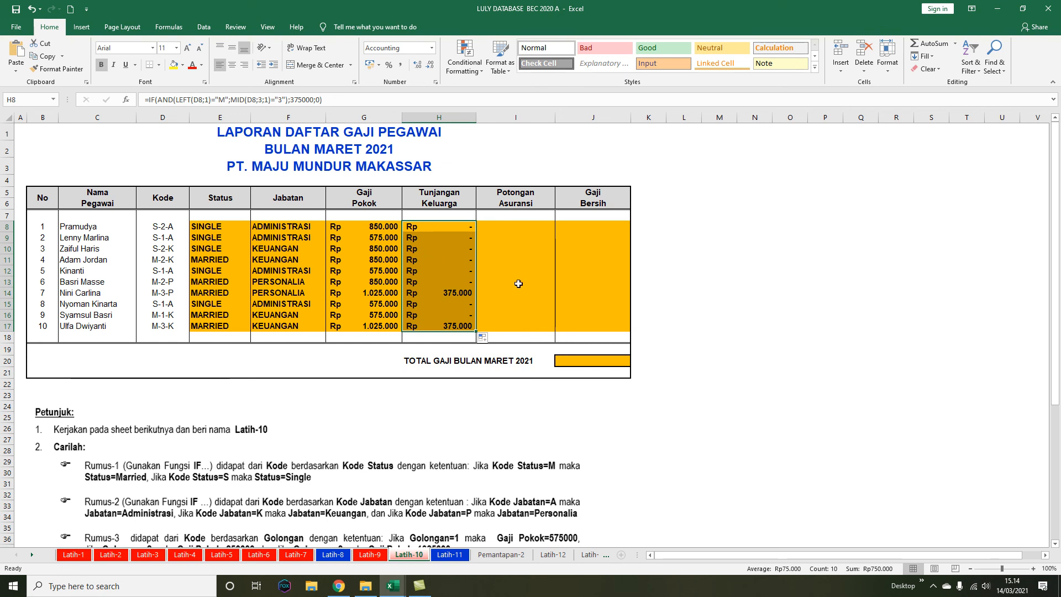
Move the Petunjuk picture up to row 11 to show Rumus-5, and select I8 in the Potongan Asuransi column
left_click(581, 392)
left_click_drag(528, 476, 532, 339)
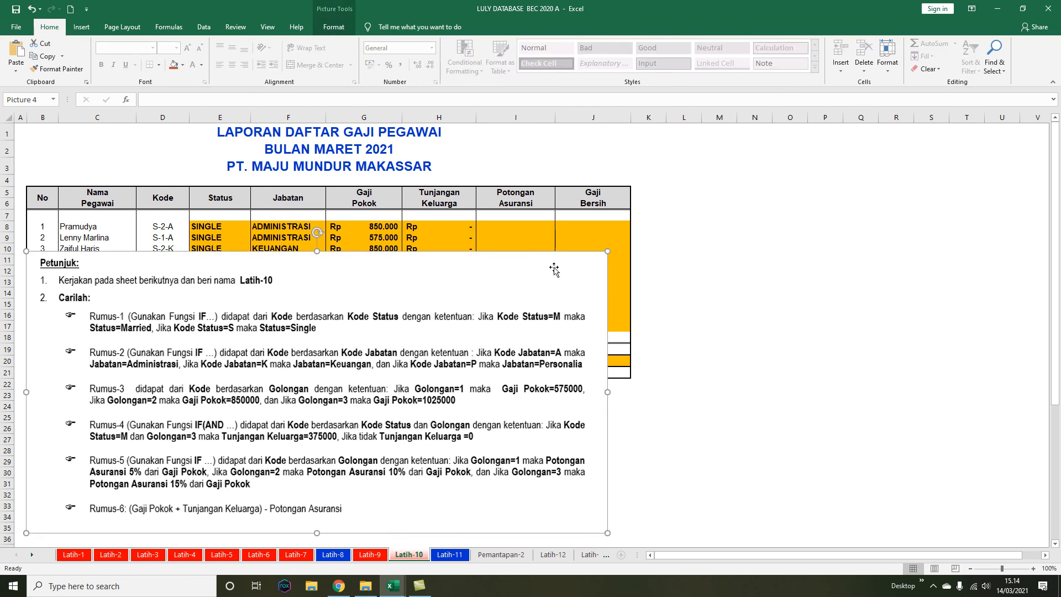
left_click(530, 229)
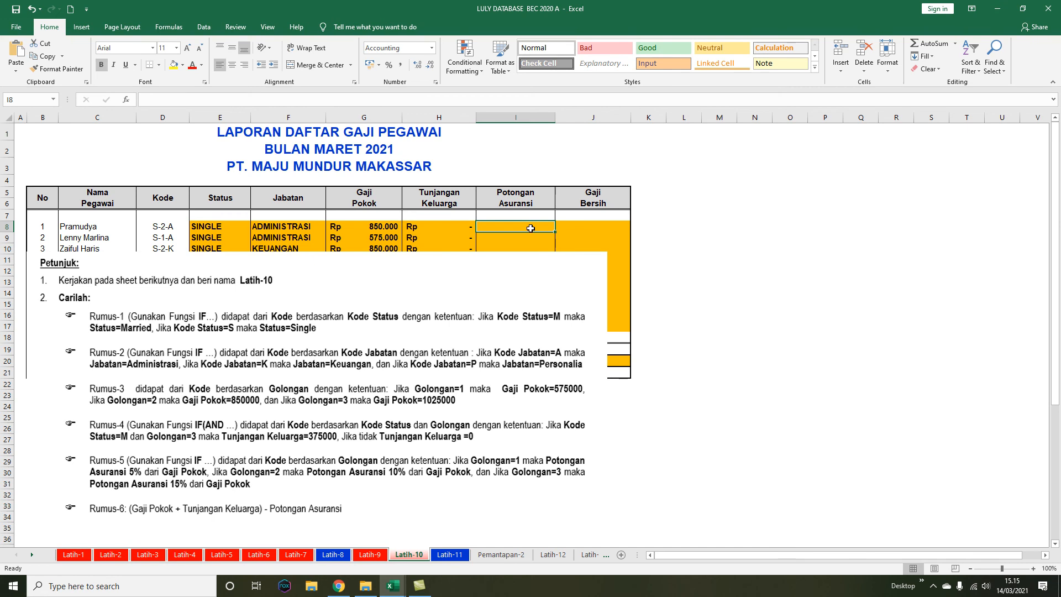
Start an IF formula in I8 that returns 5%*G8 when MID(D8;3;1)="1"
type("=")
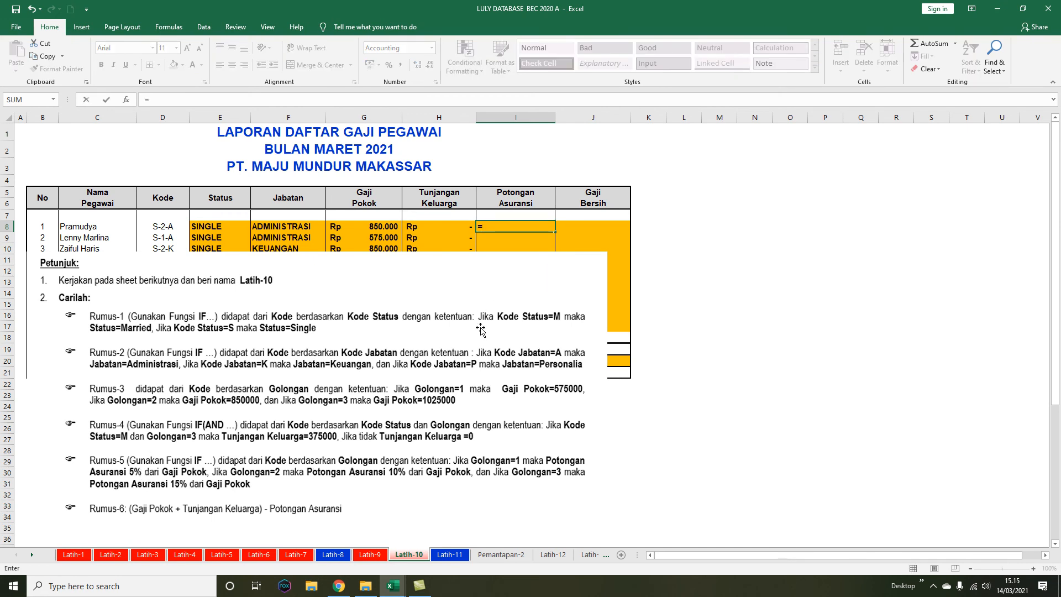
type("IF(")
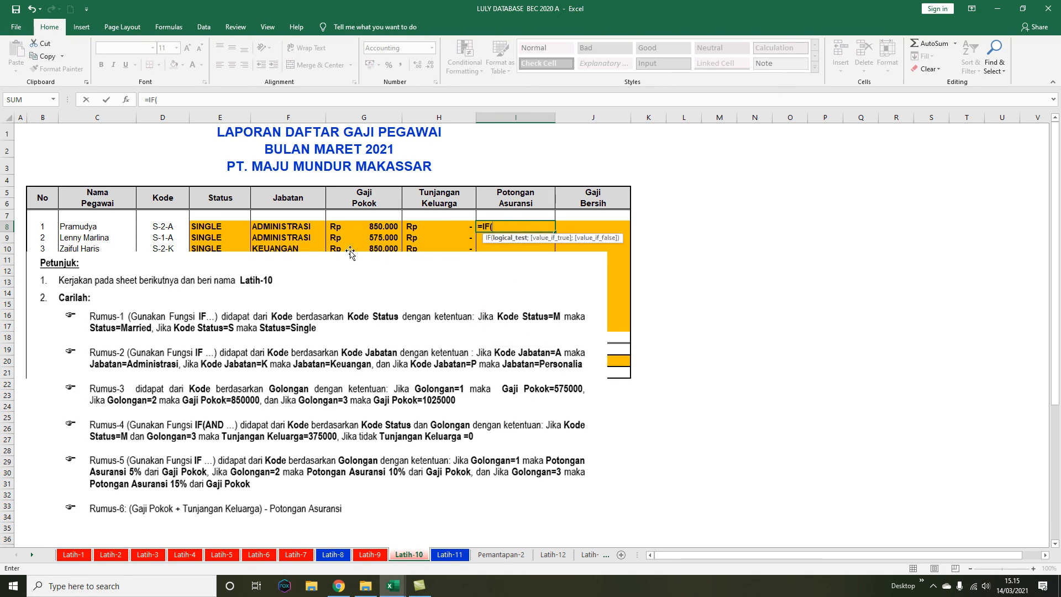
left_click(176, 225)
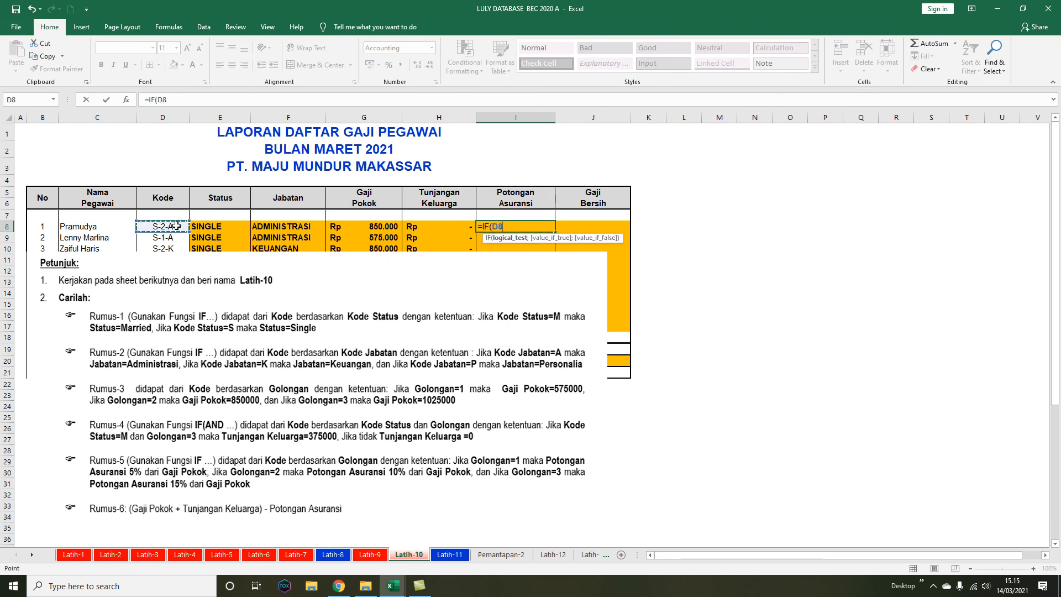
key("BackSpace")
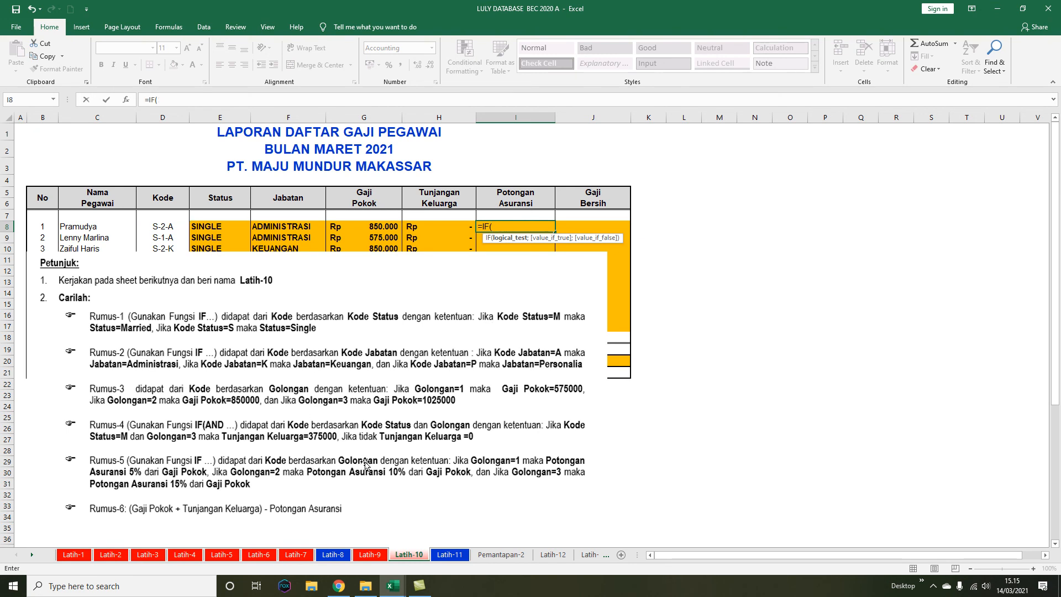
type("MID")
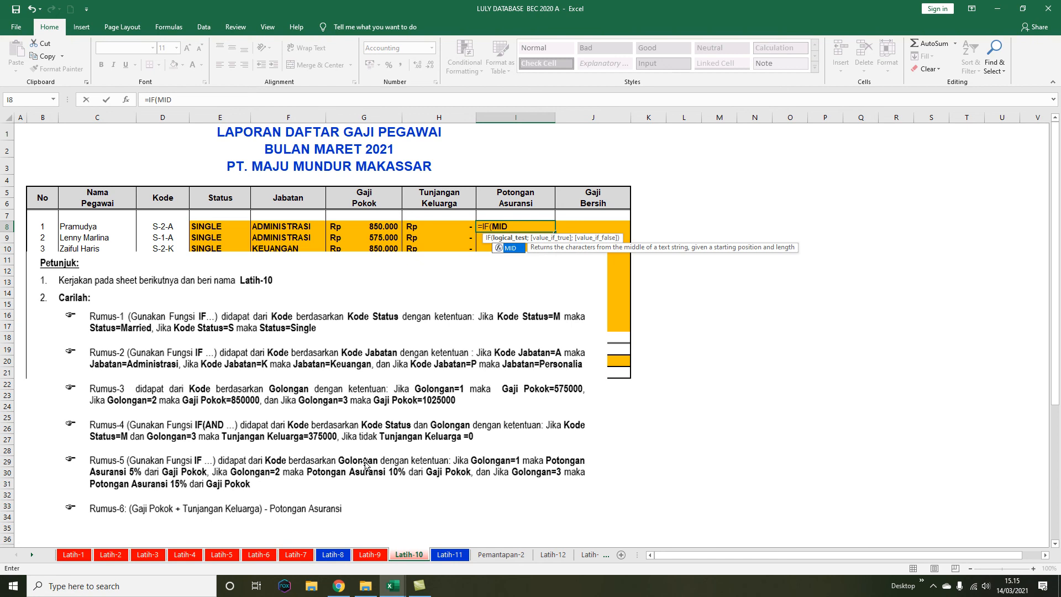
type("(")
left_click(172, 227)
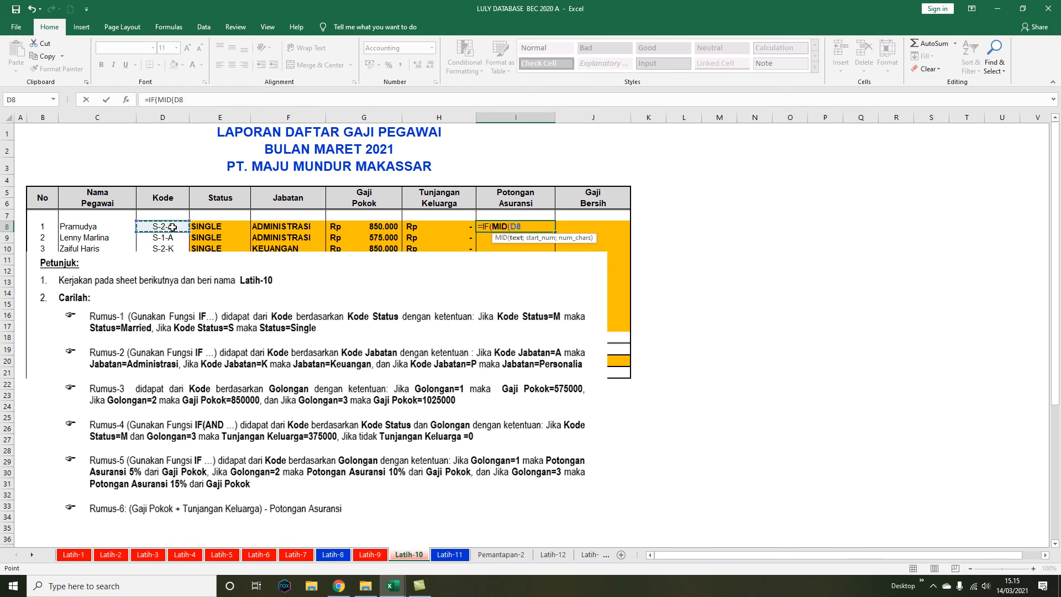
type(";3;1)=\"1")
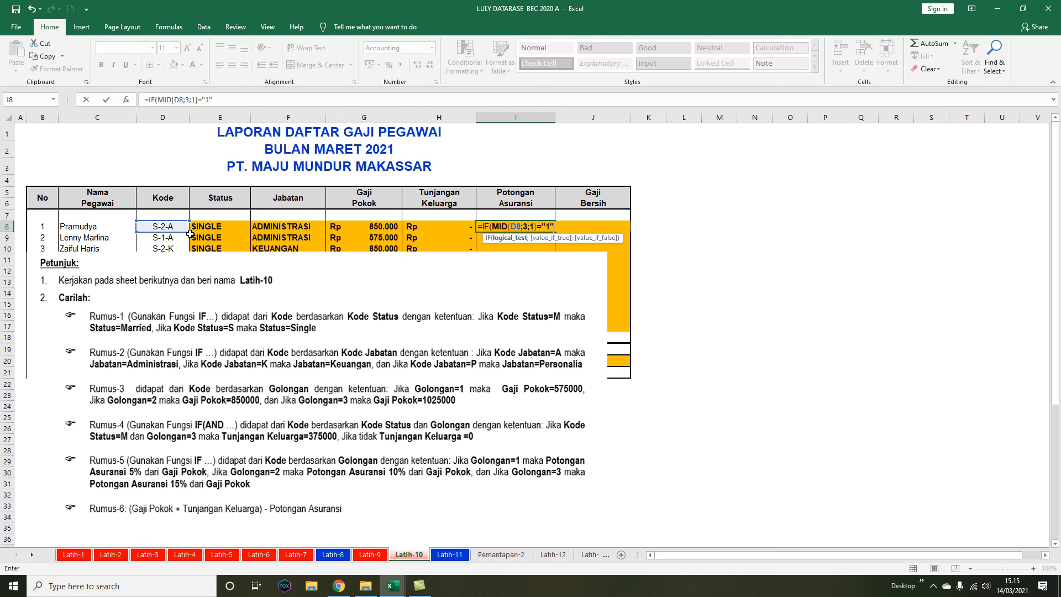
type(";5%*")
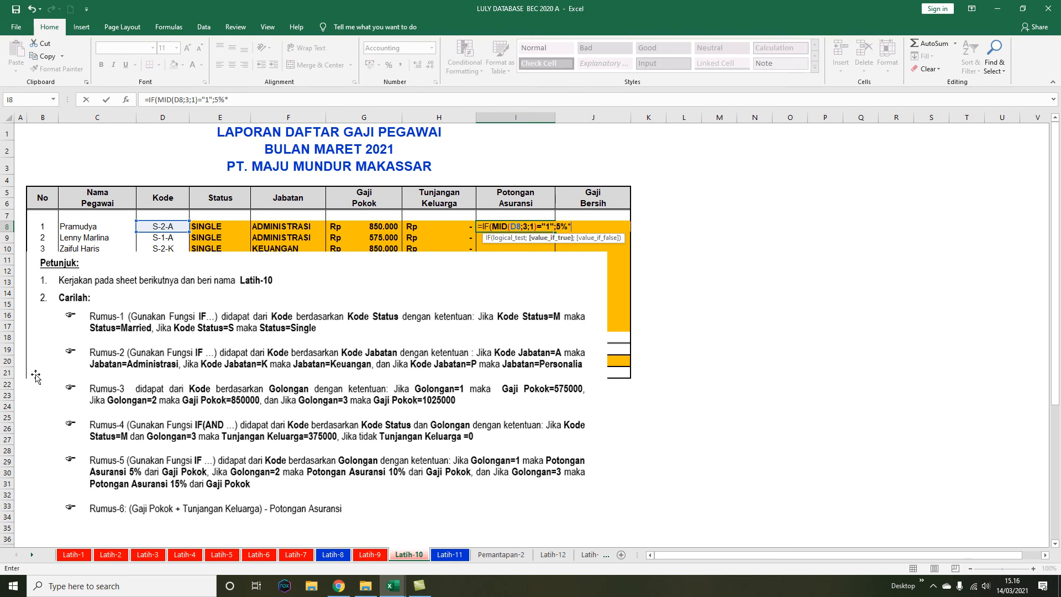
left_click(386, 226)
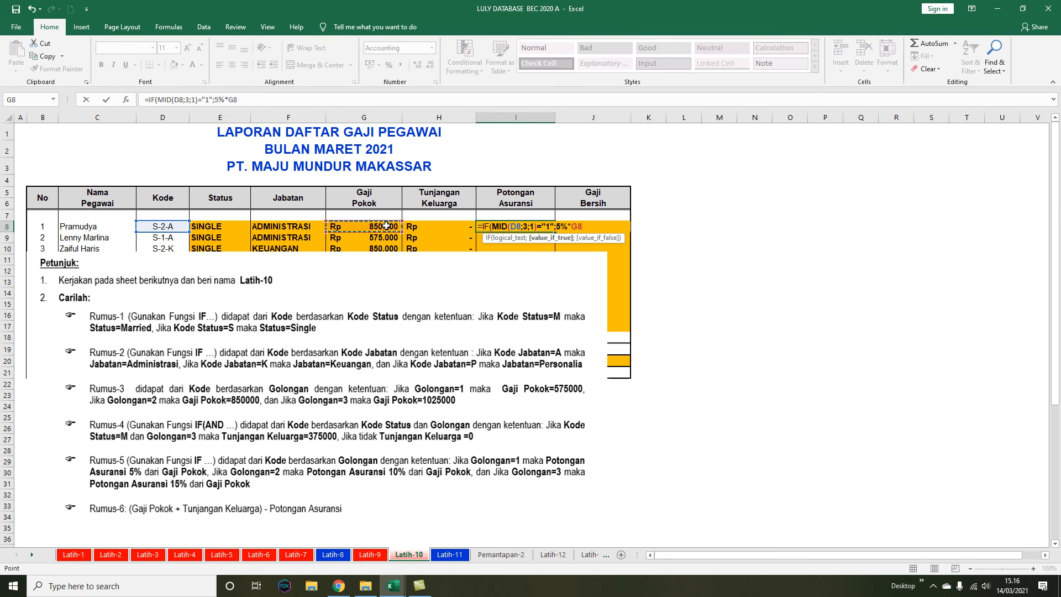
Nest a second IF in the I8 formula that returns 10%*G8 when MID(D8;3;1)="2"
type(";IF")
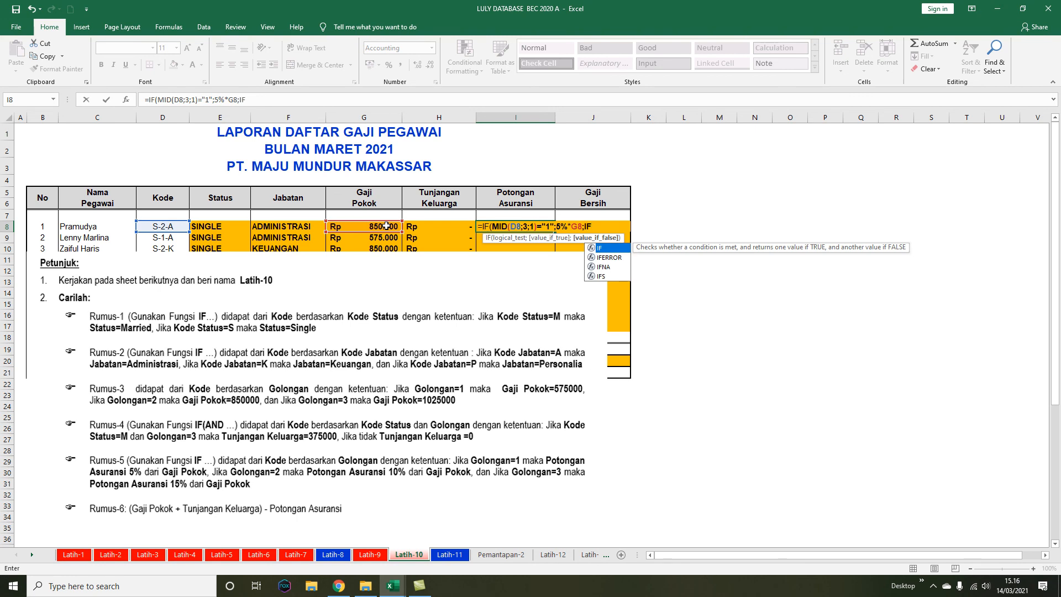
type("(MID(")
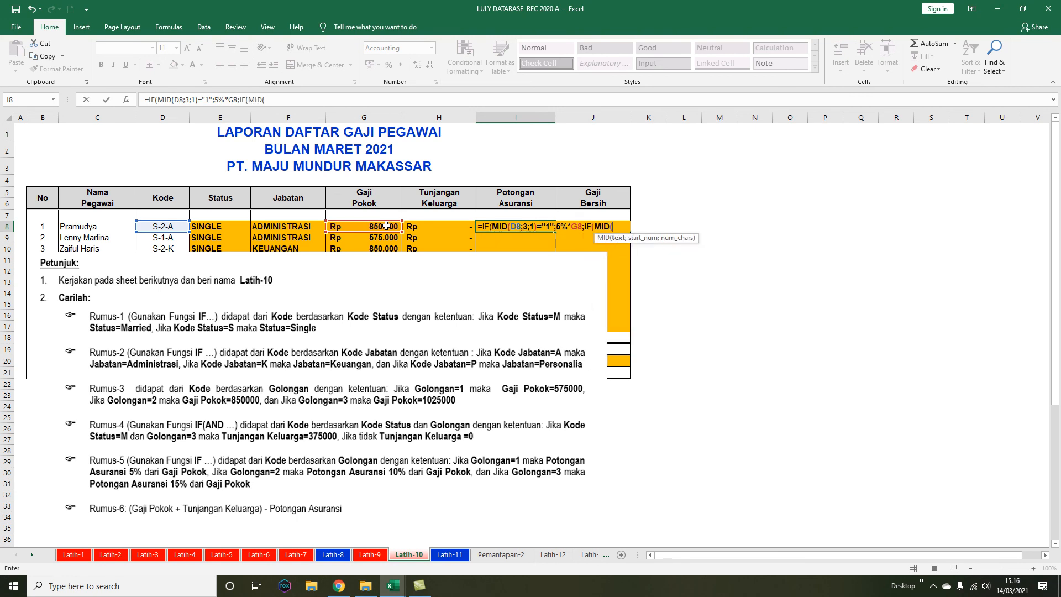
type("D8;3;")
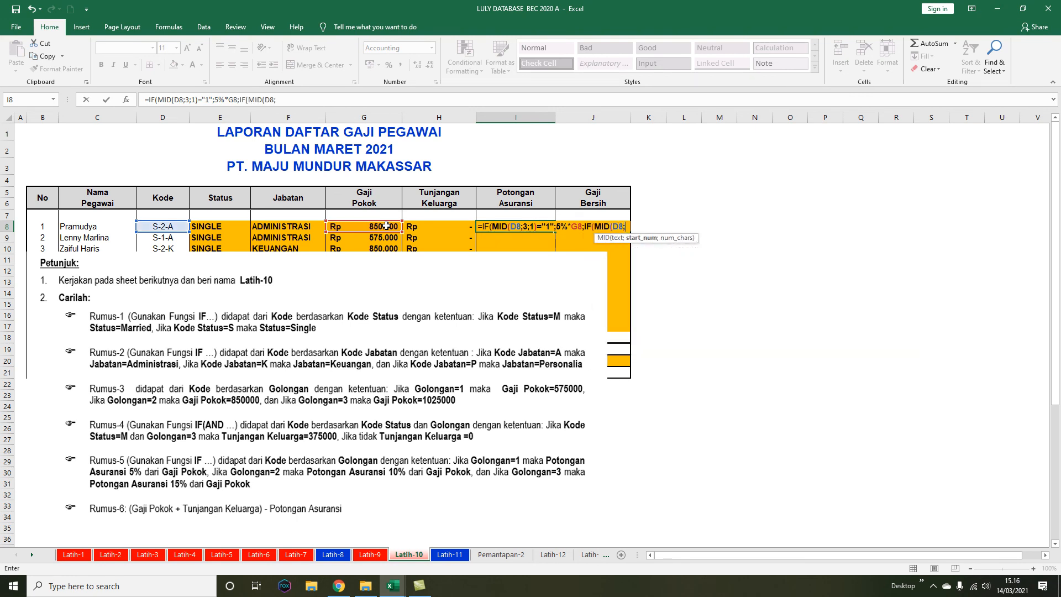
type("1)=\"2")
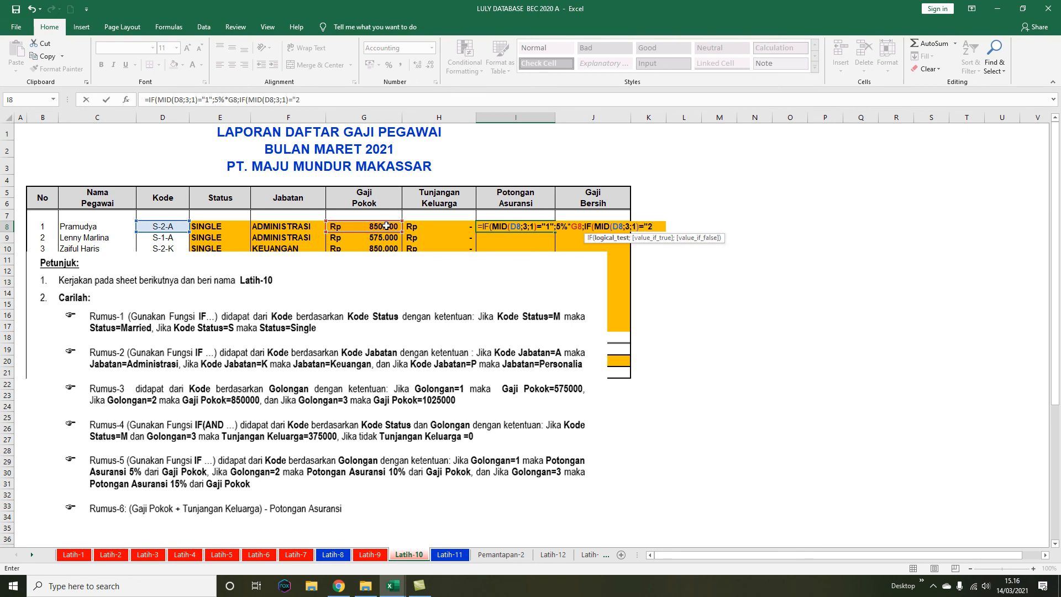
type("\";10")
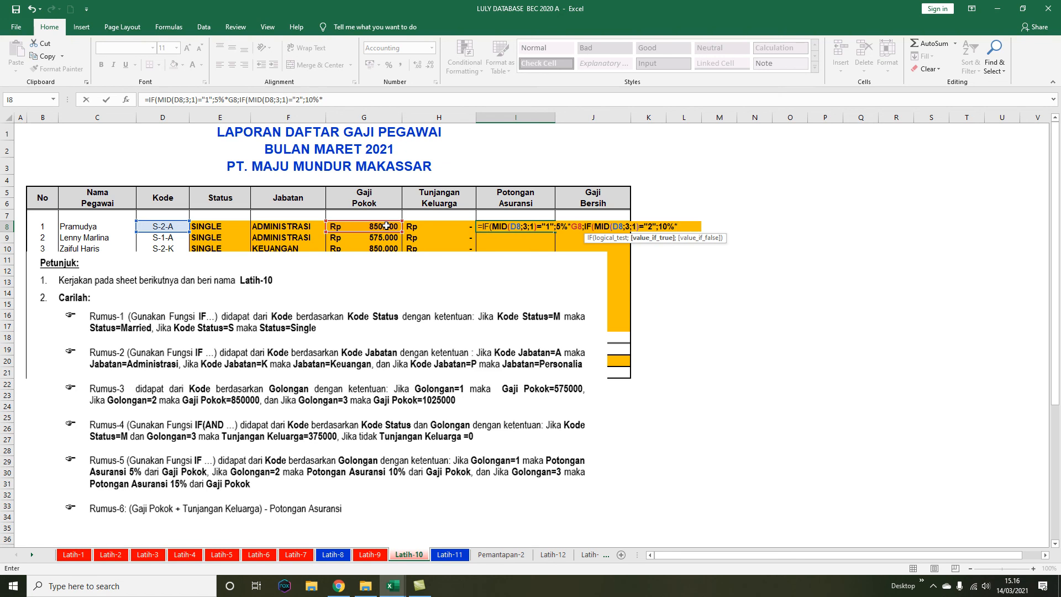
type("%*")
left_click(377, 226)
type(";")
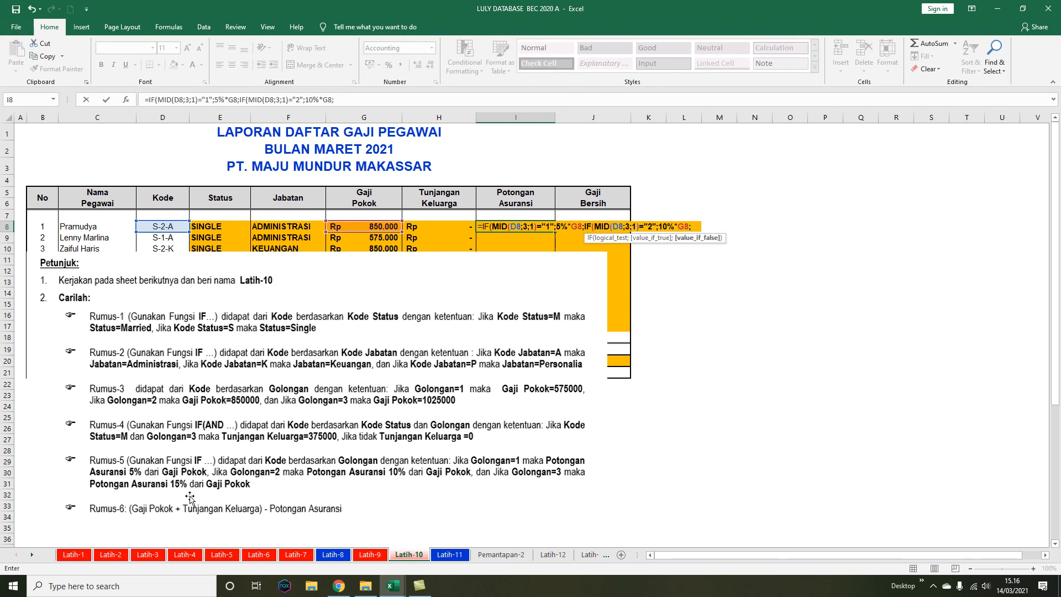
Add 15%*G8 as the remaining result of the I8 formula, close both IFs and enter it
type("15%")
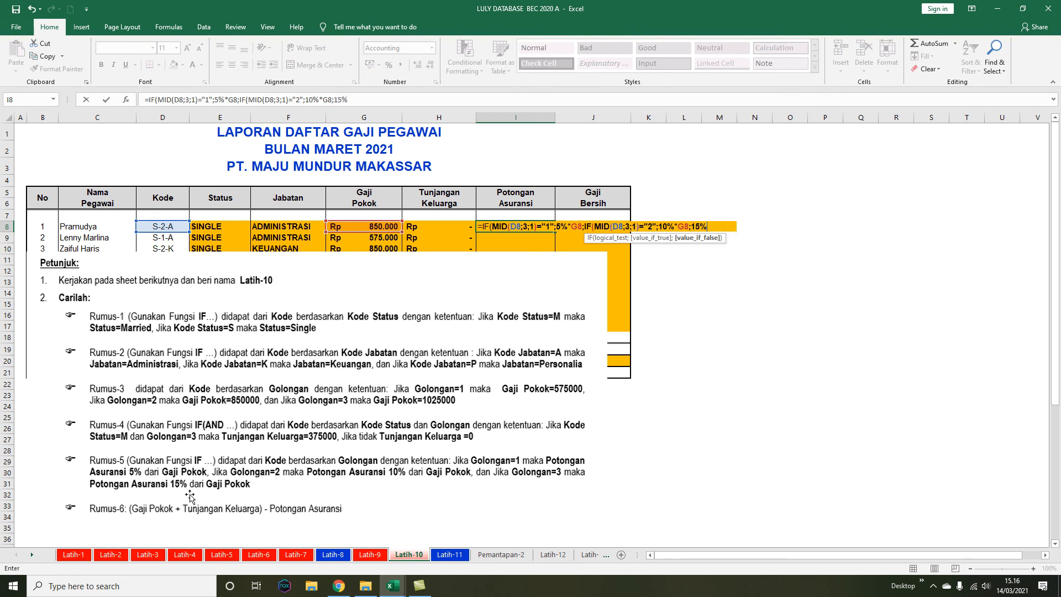
type("*")
left_click(349, 226)
type(")")
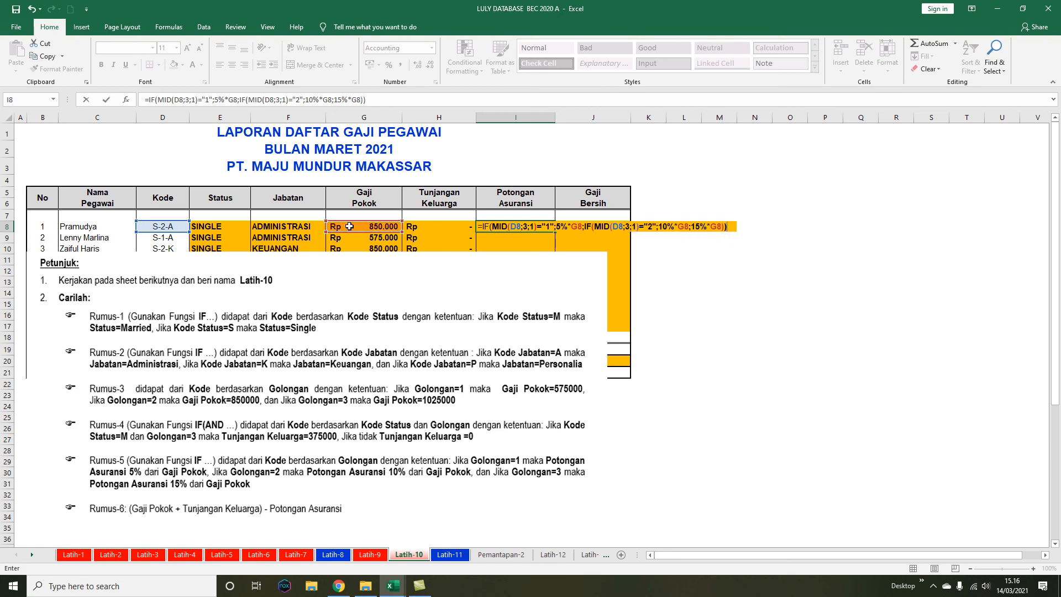
key("Return")
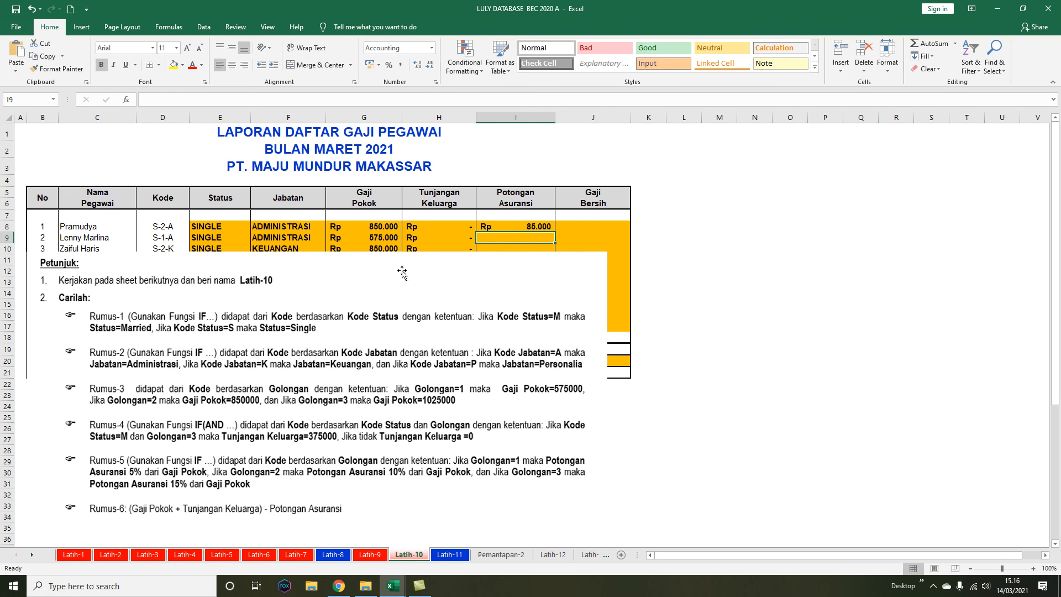
Move the Petunjuk picture below the table and fill the Potongan Asuransi formula from I8 down to I17
scroll(385, 255, "down", 3)
left_click_drag(398, 246, 392, 391)
scroll(491, 376, "up", 3)
left_click(524, 225)
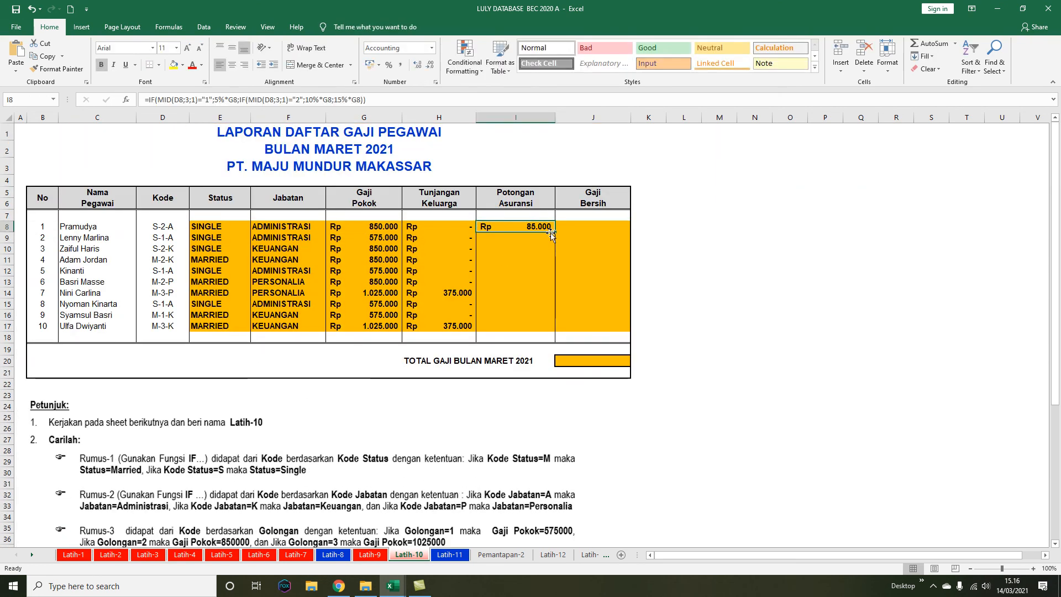
left_click_drag(555, 232, 553, 331)
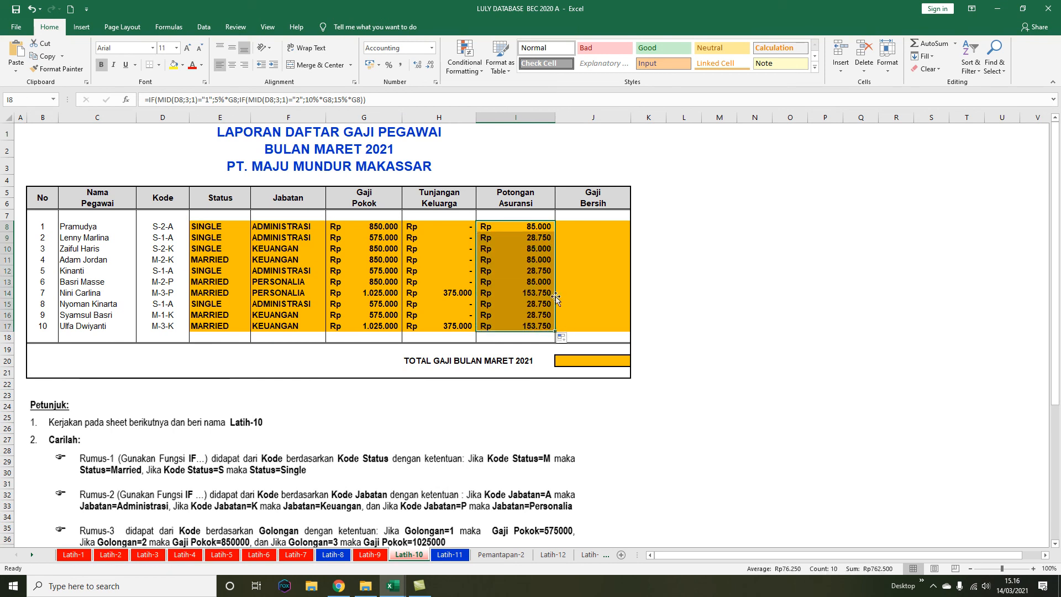
Look at the first Gaji Bersih cell J8, the TOTAL GAJI BULAN MARET 2021 cell and the Potongan Asuransi cell I8
left_click(609, 227)
left_click(615, 363)
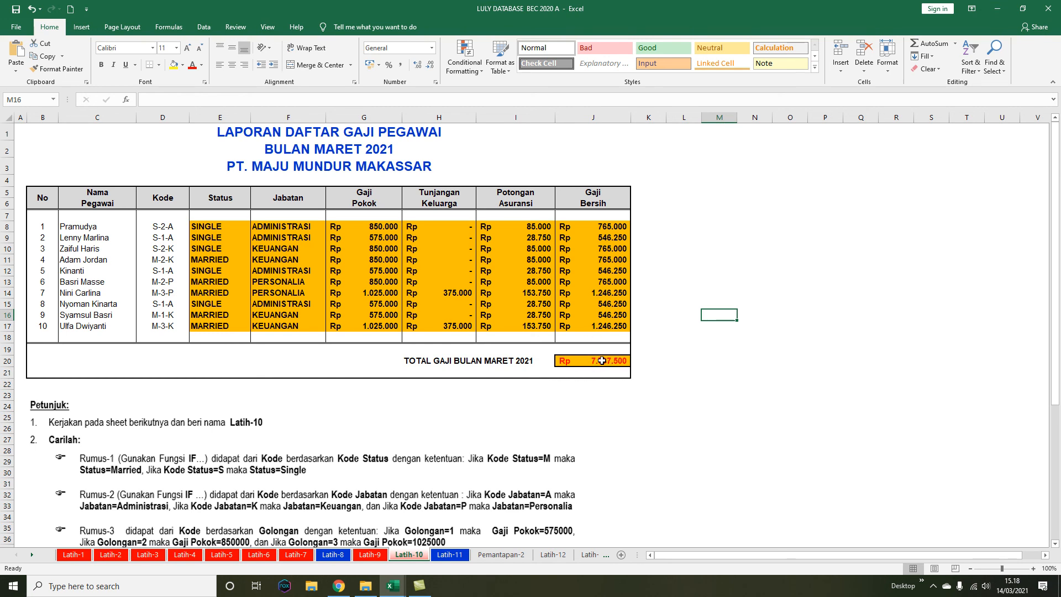
left_click(531, 230)
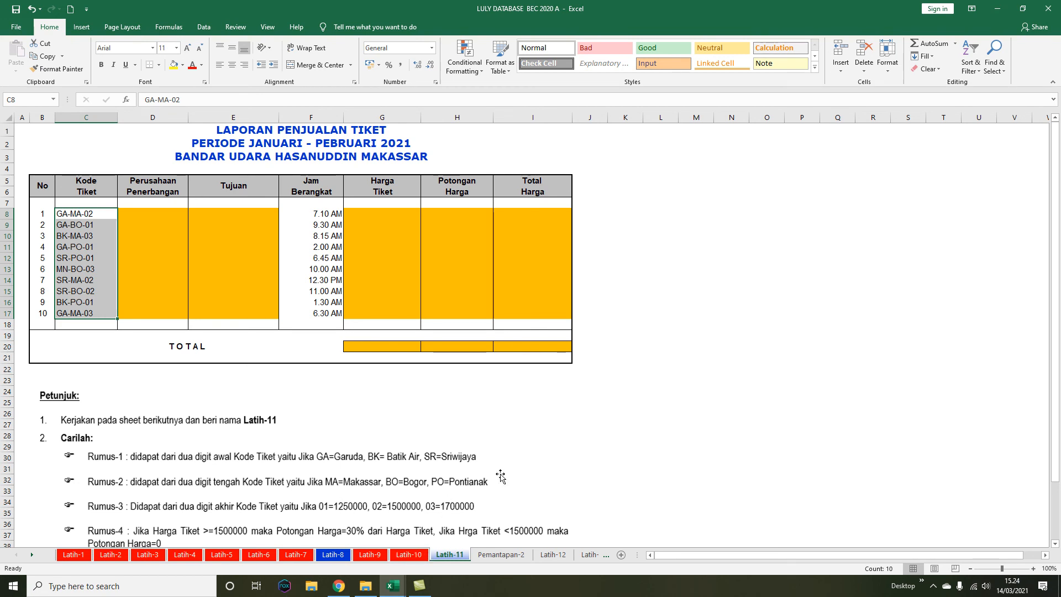
Review the Latih-11 ticket report's Petunjuk rules and its TOTAL row for Harga Tiket, Potongan Harga and Total Harga
scroll(498, 474, "down", 3)
scroll(333, 477, "up", 3)
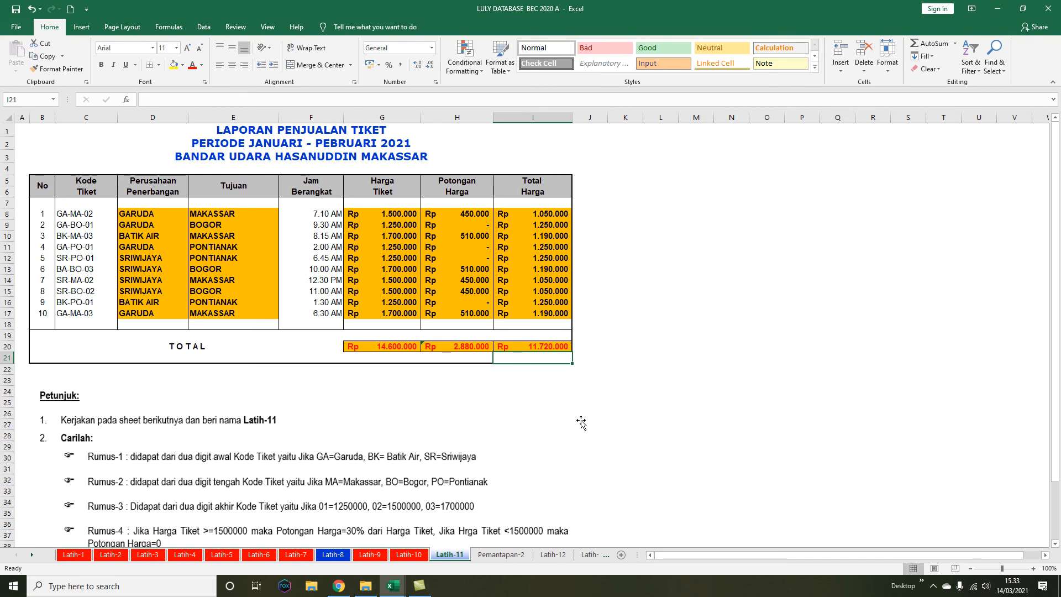
scroll(580, 423, "down", 1)
scroll(575, 422, "up", 1)
left_click_drag(382, 346, 544, 346)
left_click(543, 413)
left_click(655, 376)
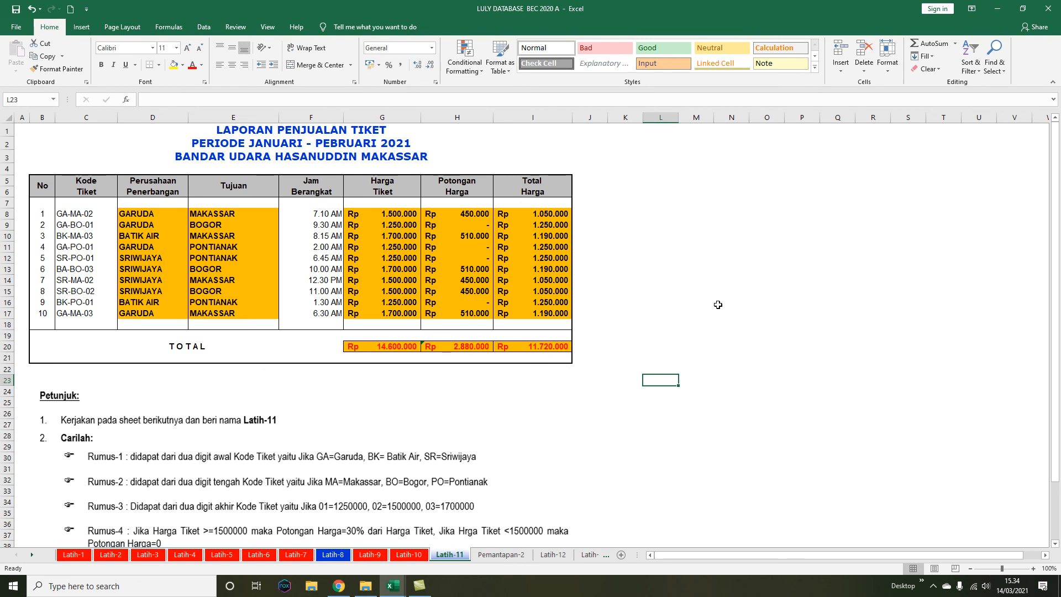